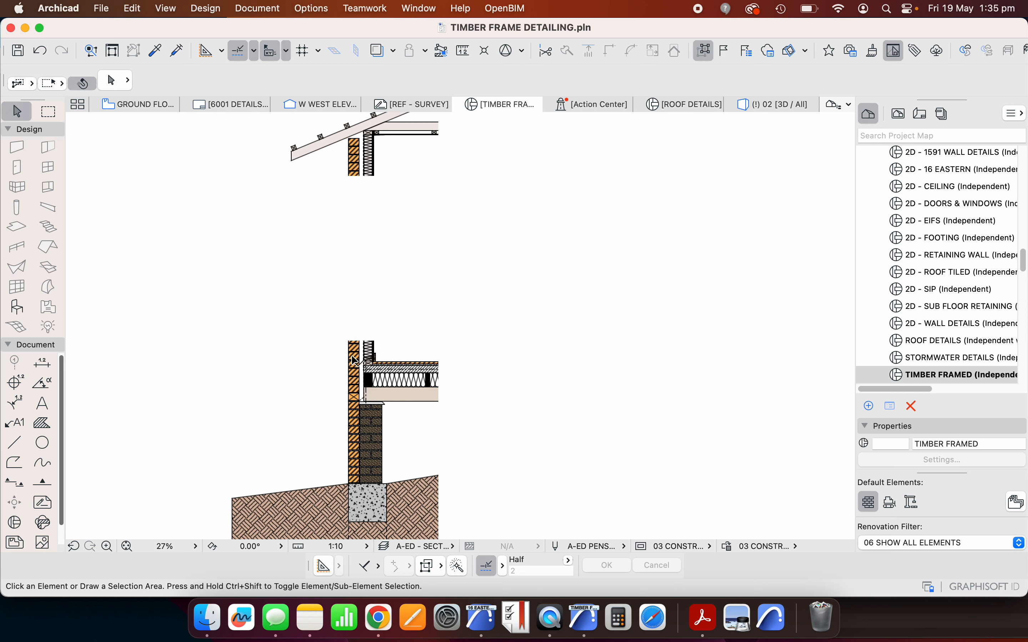
- Examine the brick veneer, AAC floor panel and base of the timber wall in the section detail
left_click(355, 362)
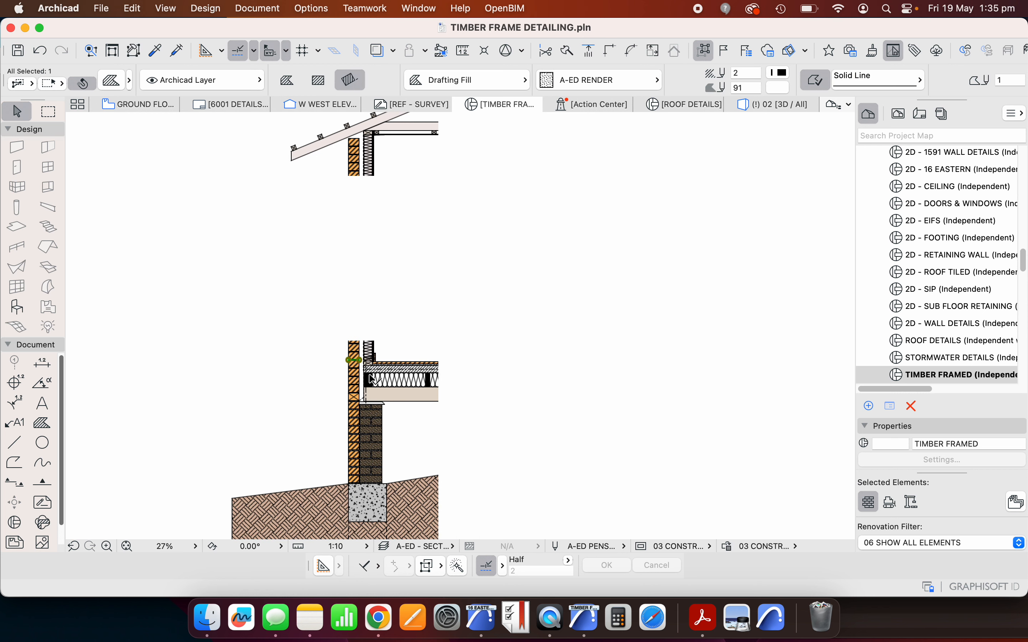
scroll(370, 378, "up", 2)
scroll(417, 367, "up", 5)
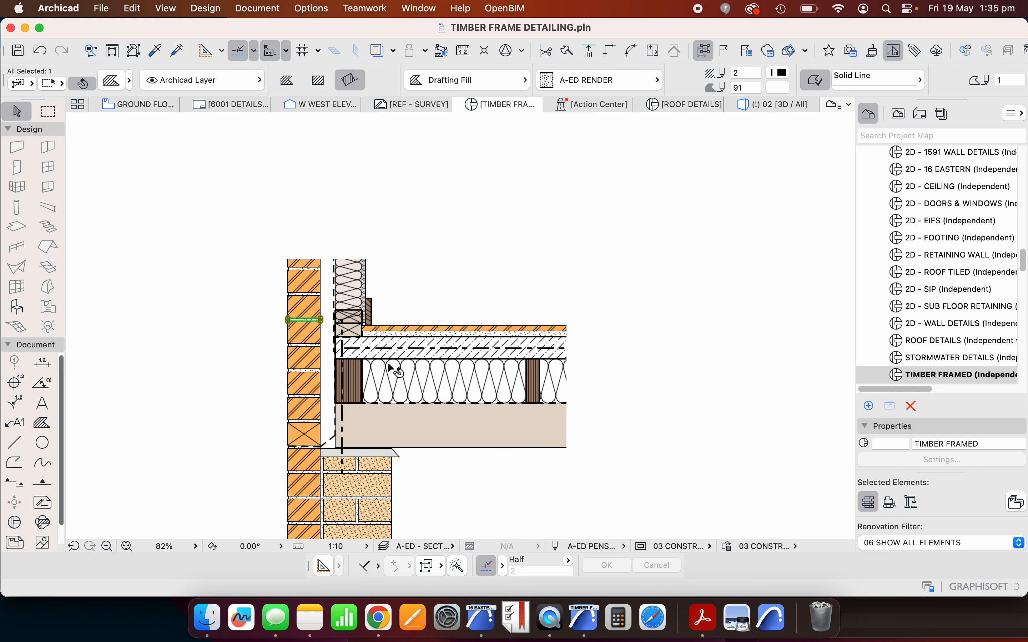
left_click(442, 340)
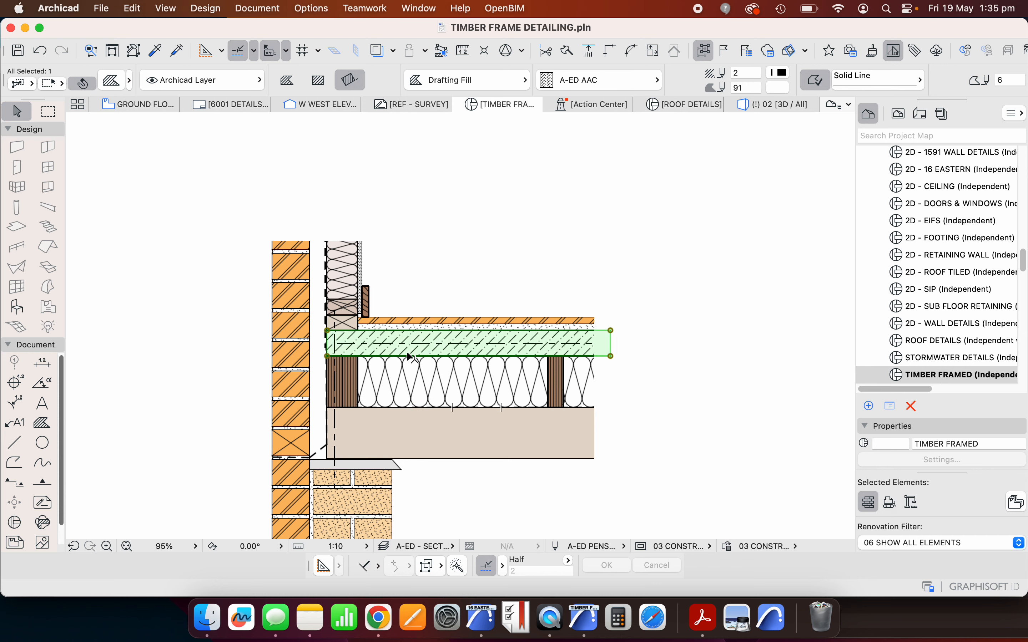
scroll(424, 353, "down", 4)
scroll(398, 333, "up", 4)
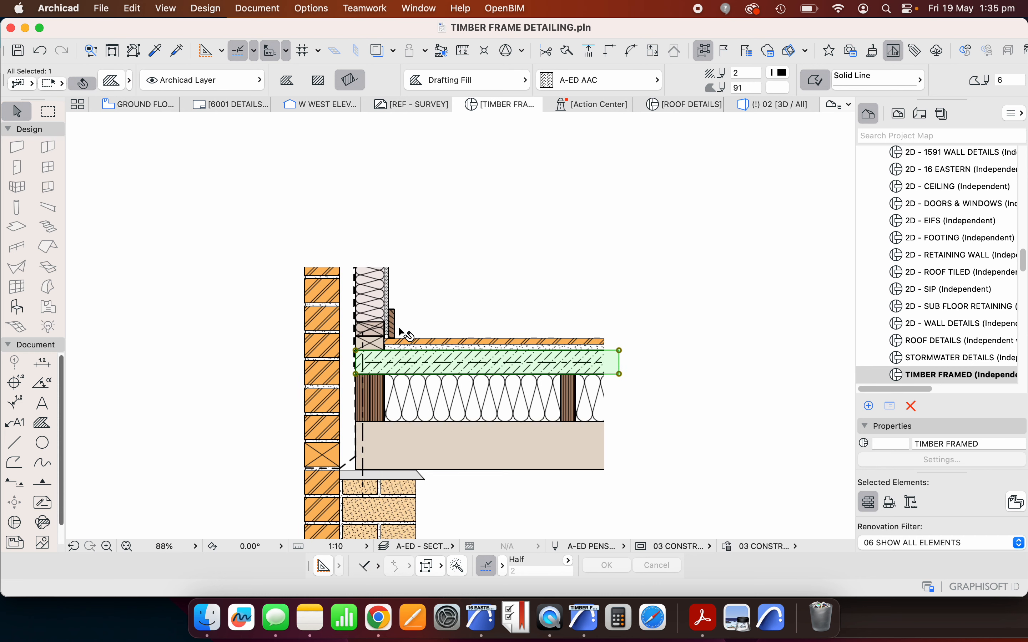
left_click(278, 325)
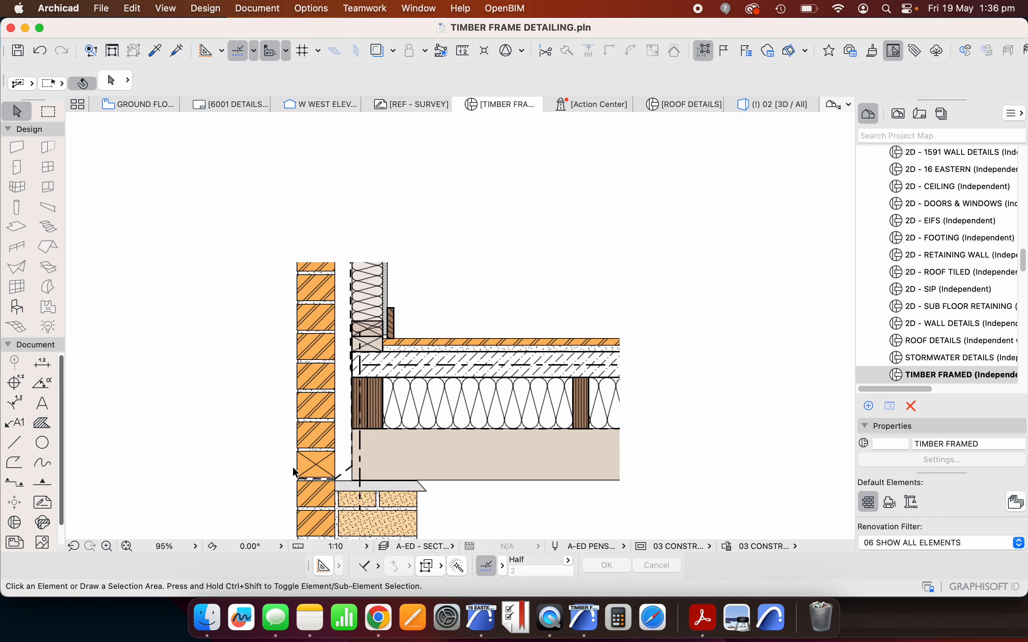
scroll(366, 379, "up", 2)
scroll(351, 463, "down", 2)
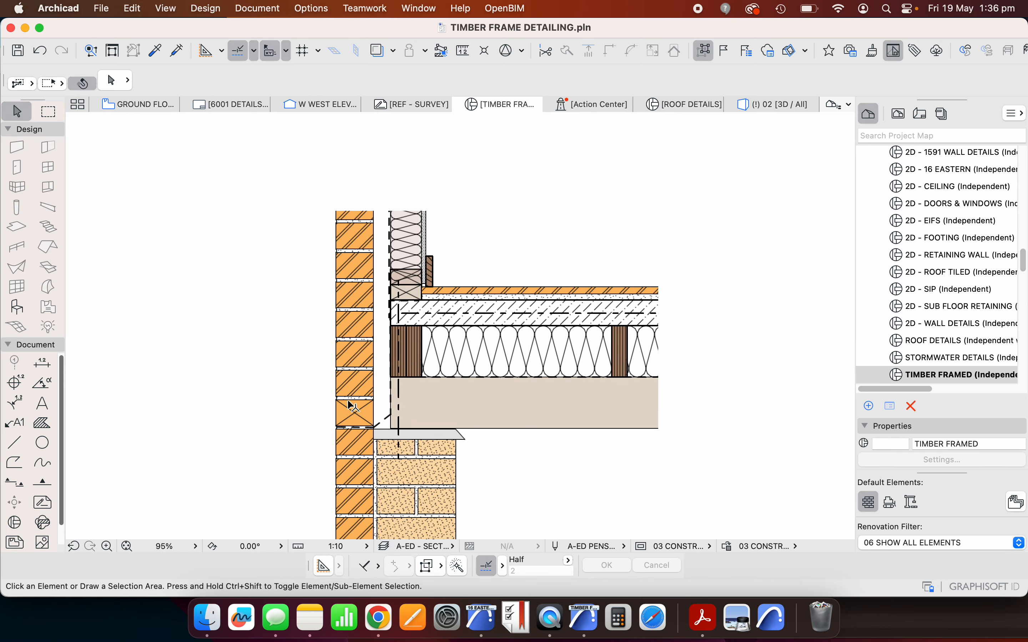
- Delete the brick veneer courses and mortar joints beside the timber wall, from floor level up to the eaves
left_click(326, 415)
scroll(331, 418, "up", 2)
scroll(361, 437, "down", 6)
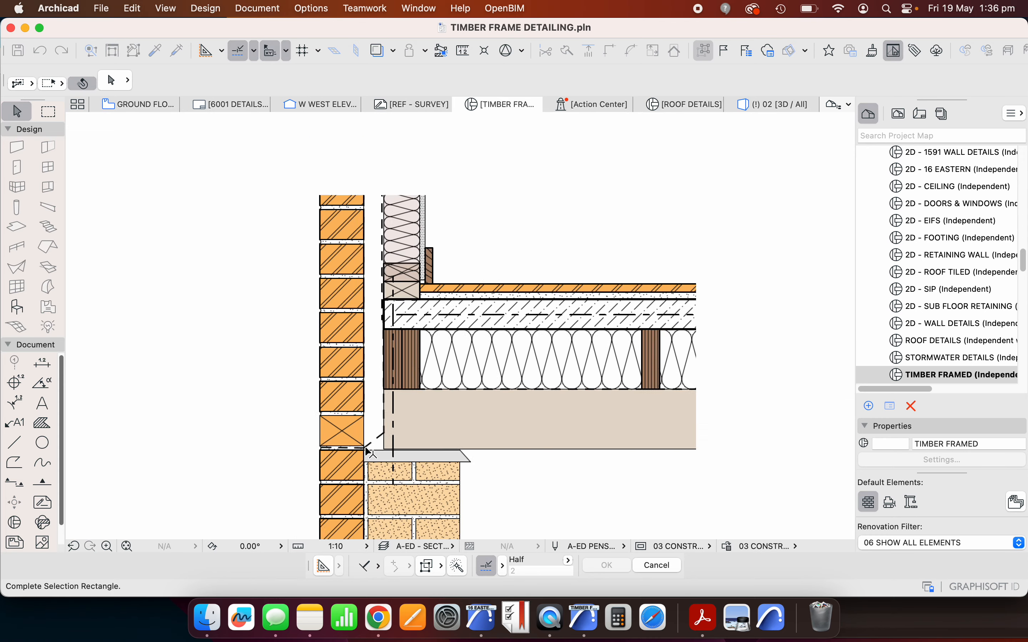
scroll(360, 323, "up", 5)
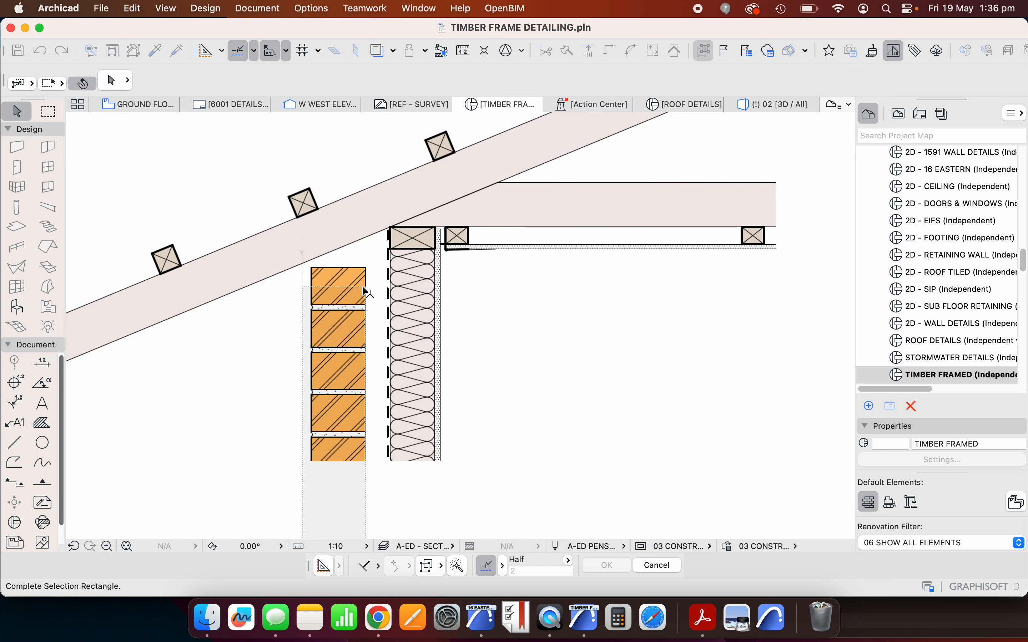
left_click(368, 290)
scroll(416, 382, "down", 8)
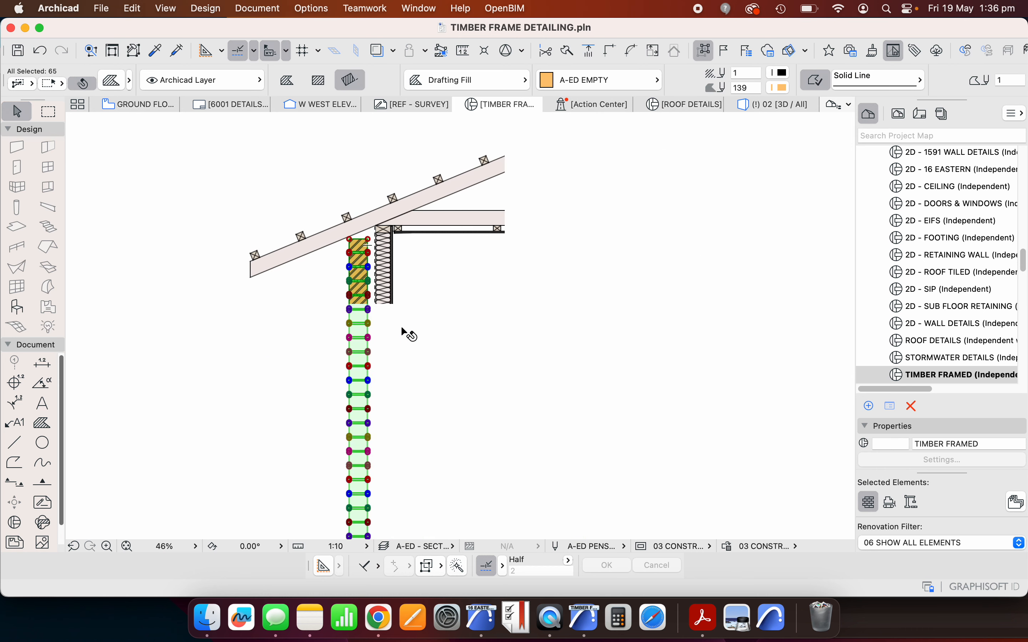
scroll(437, 308, "up", 4)
key("Delete")
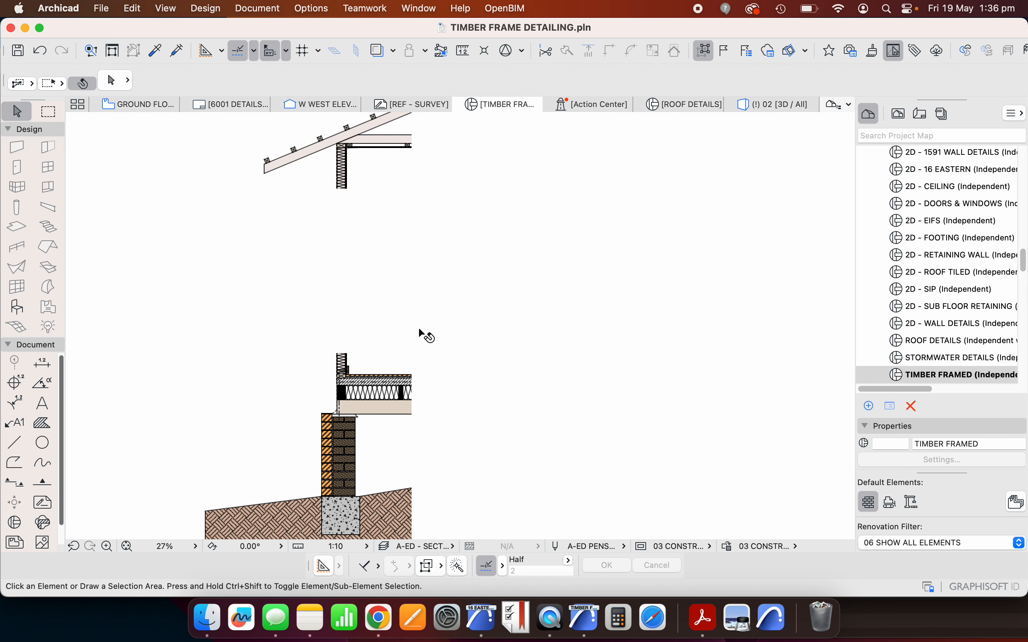
- Move the blank A EMPTY FILL mask off the middle of the wall and delete it
left_click(346, 278)
left_click(359, 266)
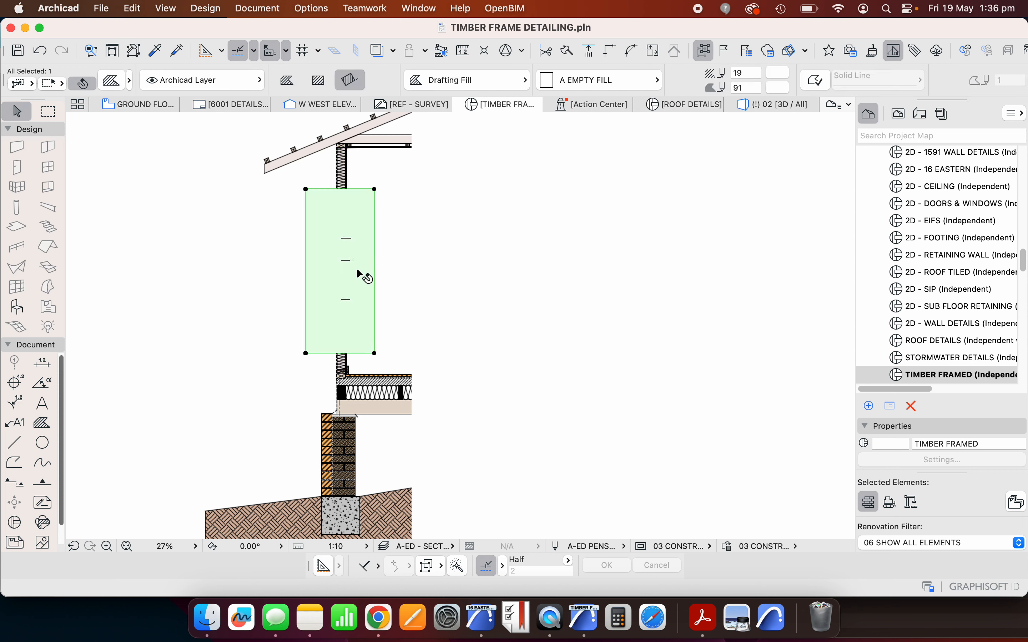
left_click_drag(380, 245, 431, 262)
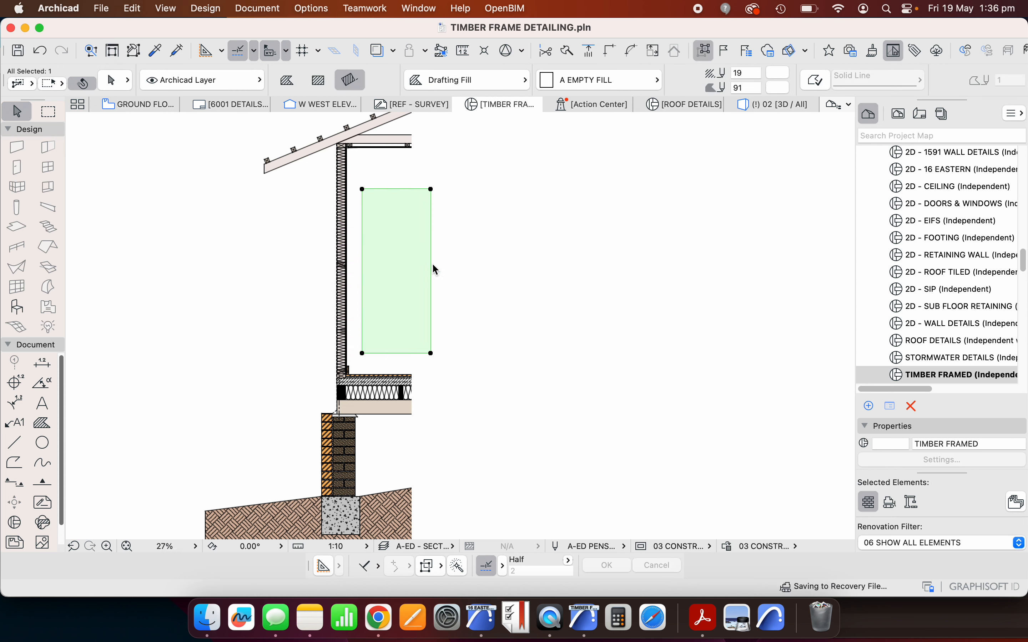
key("Delete")
- Delete the separate A-ED 25 % background fill in the middle section of the stud wall
scroll(349, 322, "up", 10)
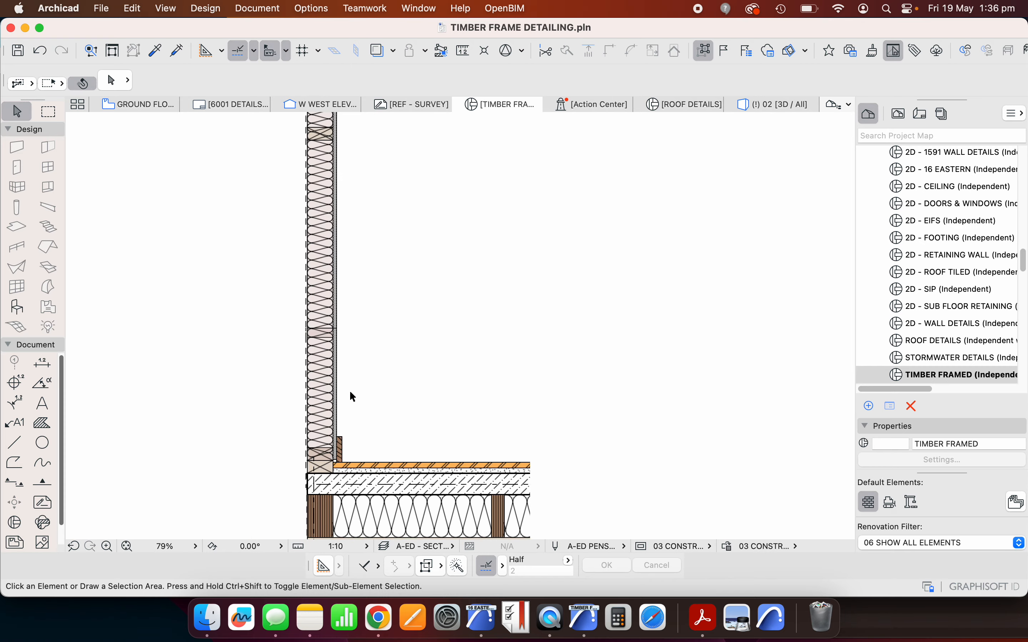
left_click(342, 357)
scroll(333, 328, "down", 5)
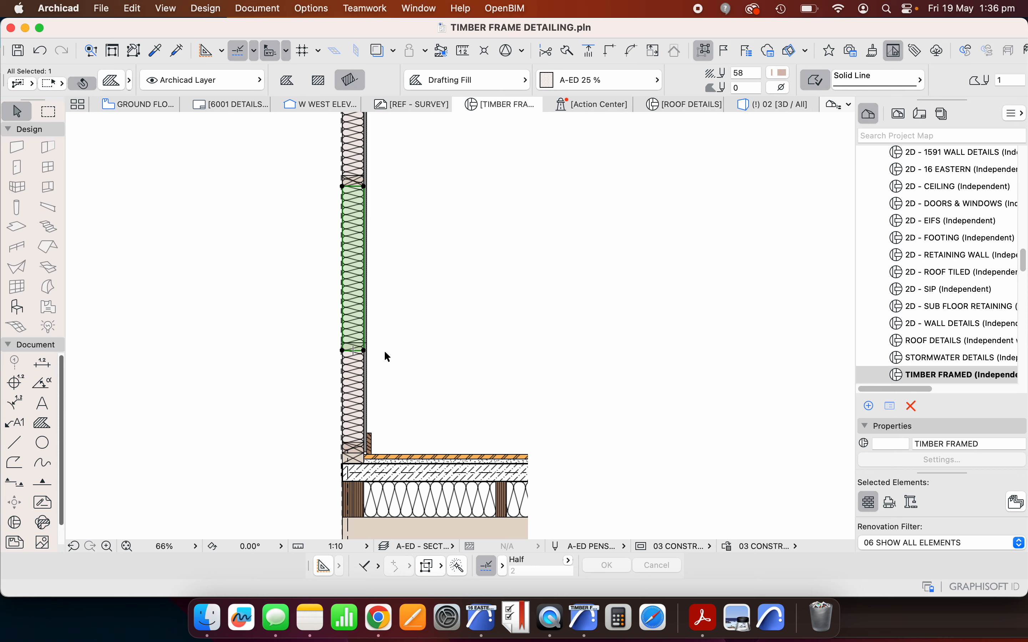
key("Delete")
- Offset the upper edge of the lower A-ED 25 % wall fill to the underside of the timber nogging
left_click(365, 179)
scroll(365, 181, "up", 5)
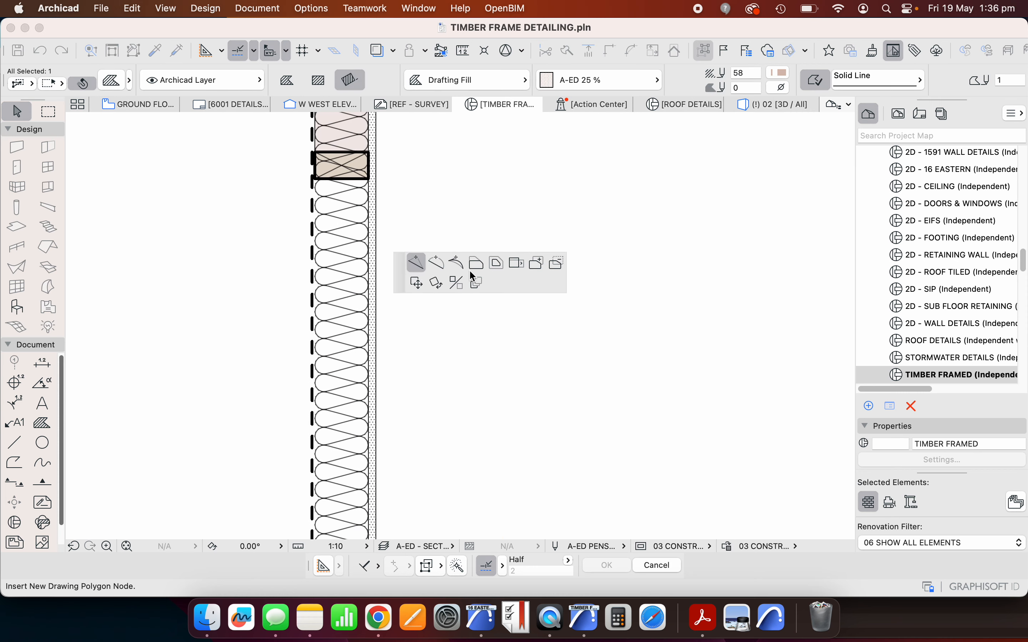
left_click(476, 263)
left_click(369, 179)
scroll(338, 272, "down", 7)
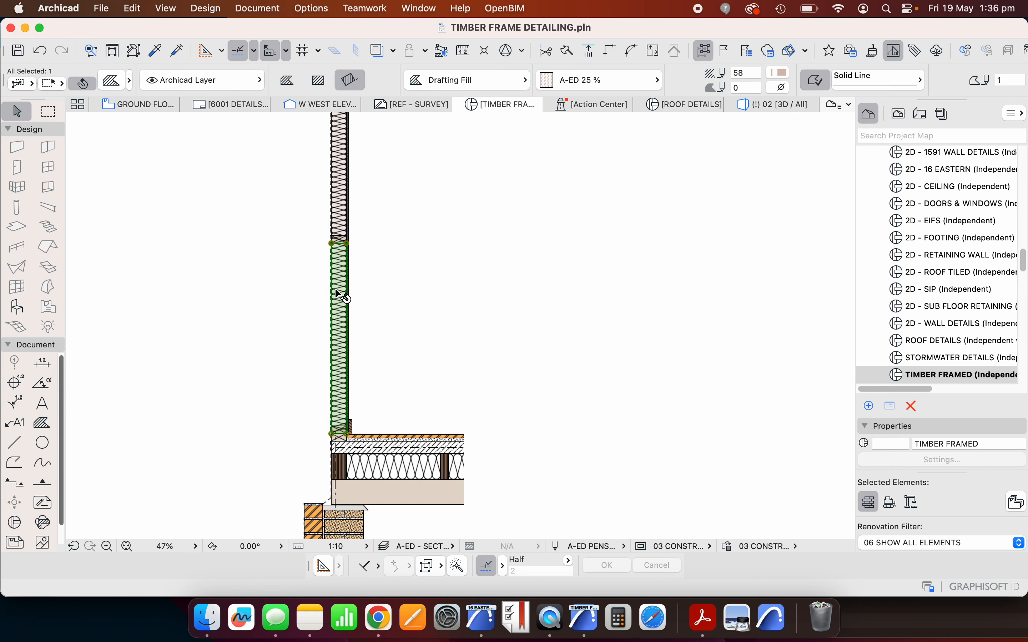
scroll(373, 253, "up", 3)
left_click(369, 260)
scroll(366, 250, "down", 2)
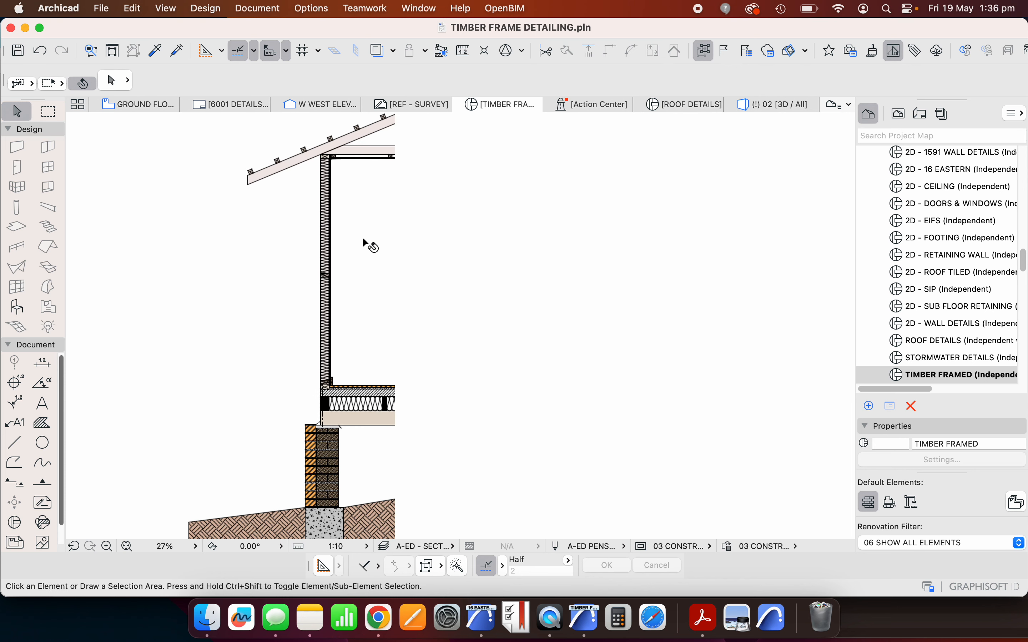
- Drag a copy of the A-ED AAC floor panel fill to the empty area outside the wall
scroll(335, 401, "up", 9)
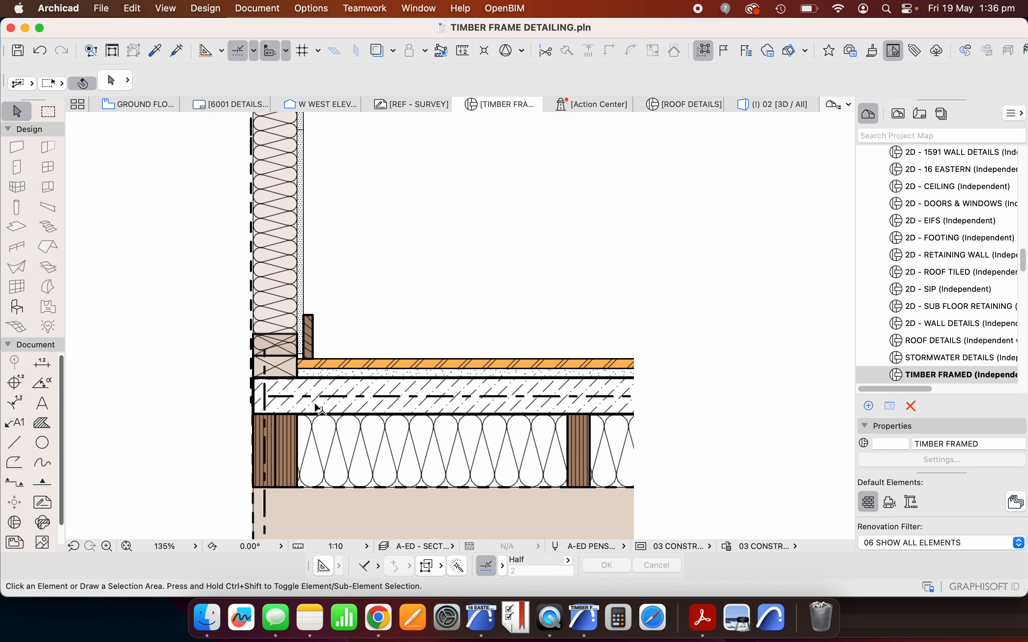
left_click(355, 386)
right_click(357, 388)
mouse_move(445, 507)
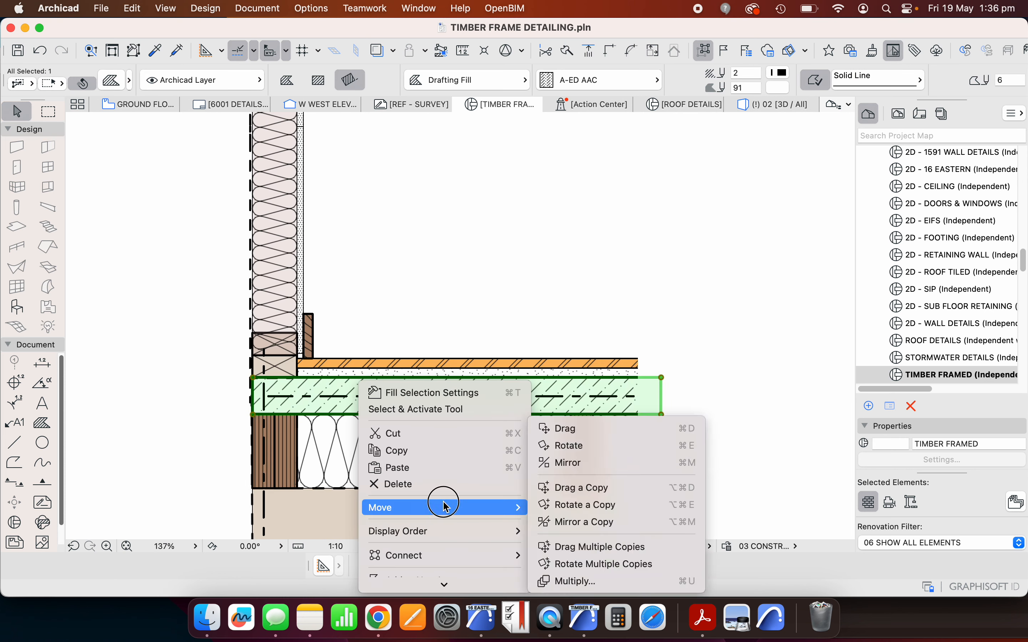
left_click(574, 488)
left_click(543, 431)
left_click(140, 266)
- Rotate the copied AAC panel fill so it stands vertically outside the wall
key("super+e")
left_click(141, 266)
left_click(208, 266)
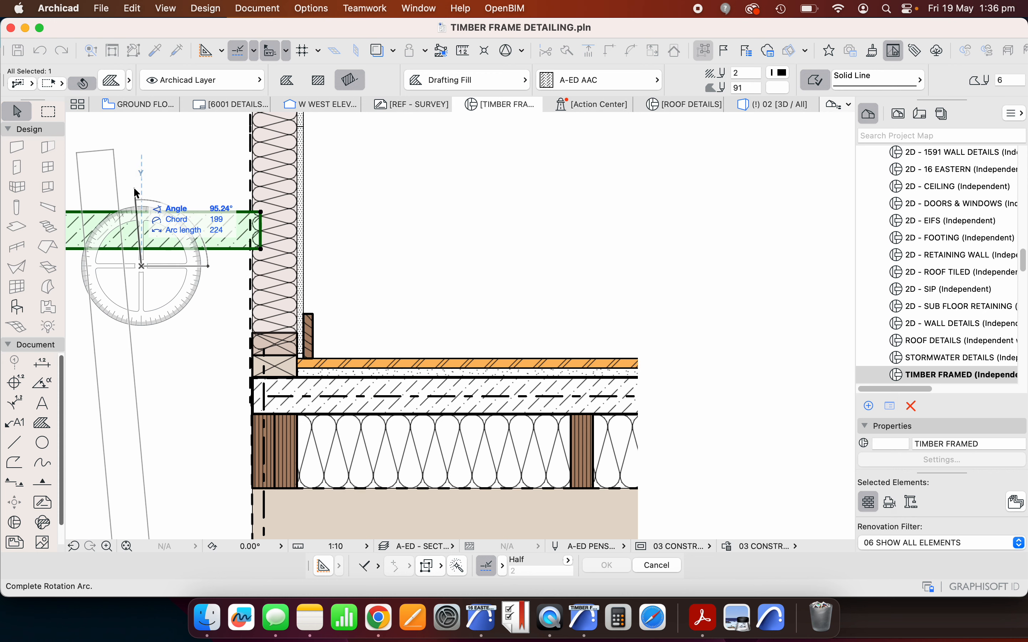
left_click(147, 187)
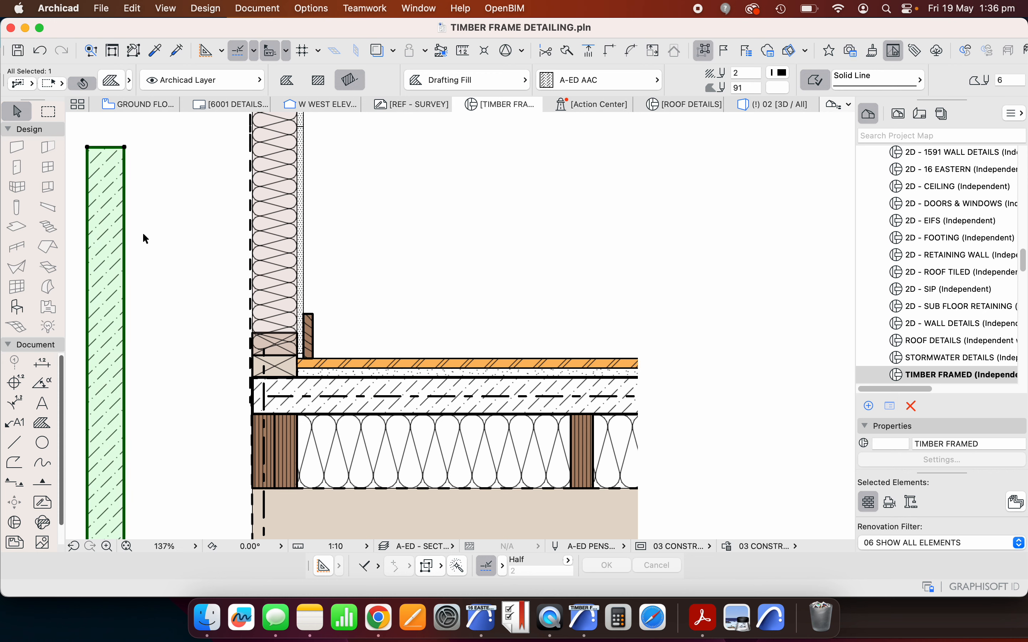
- Drag the vertical AAC panel against the outer face of the stud wall, beside the timber nogging
left_click(143, 232)
left_click_drag(124, 237, 266, 180)
scroll(218, 291, "down", 5)
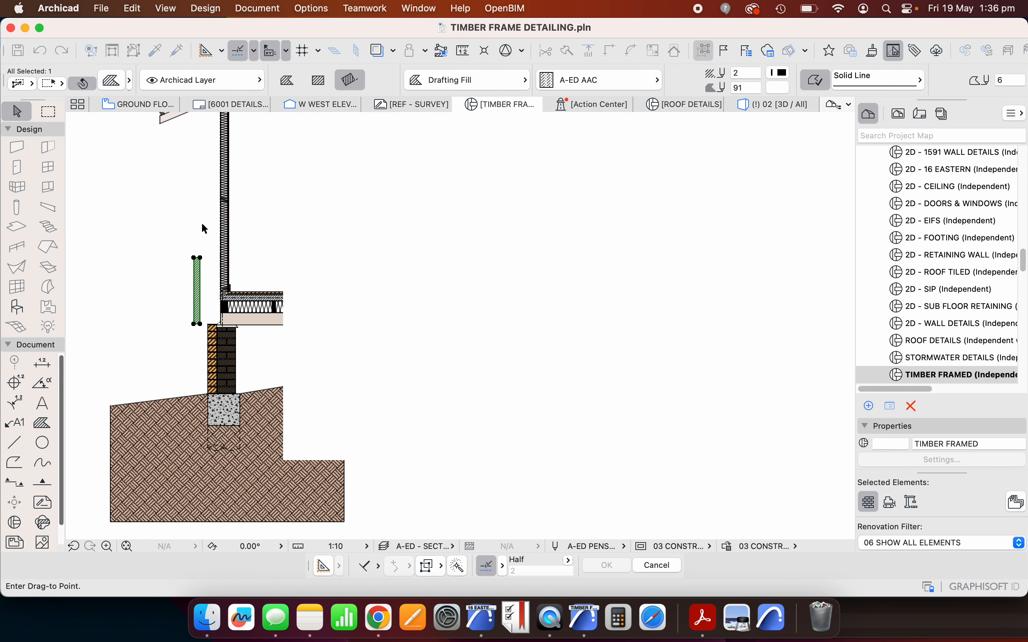
scroll(211, 201, "up", 3)
scroll(292, 203, "up", 6)
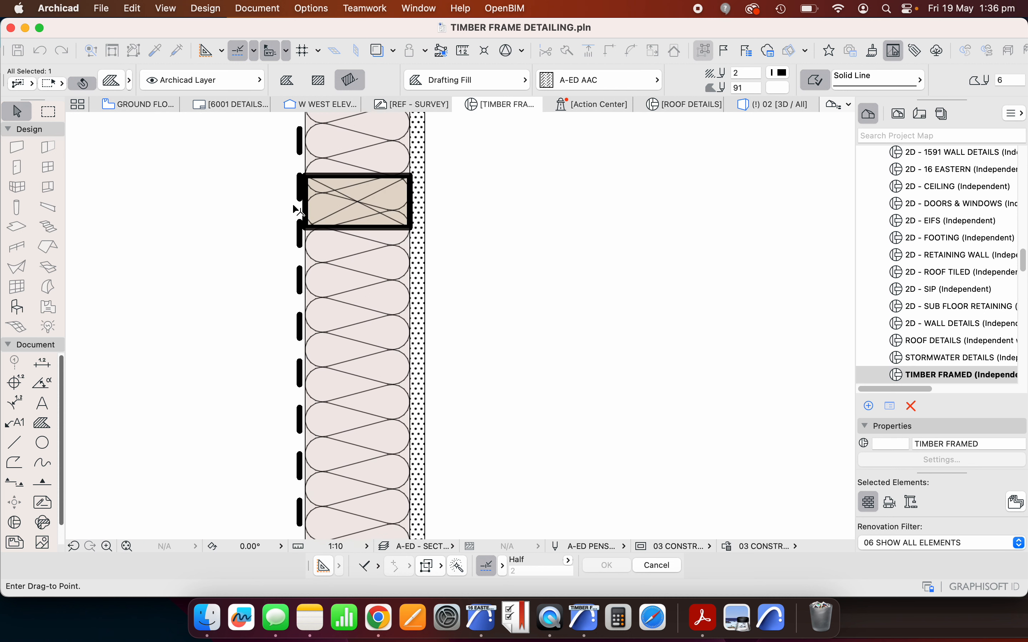
left_click(295, 220)
scroll(409, 375, "down", 3)
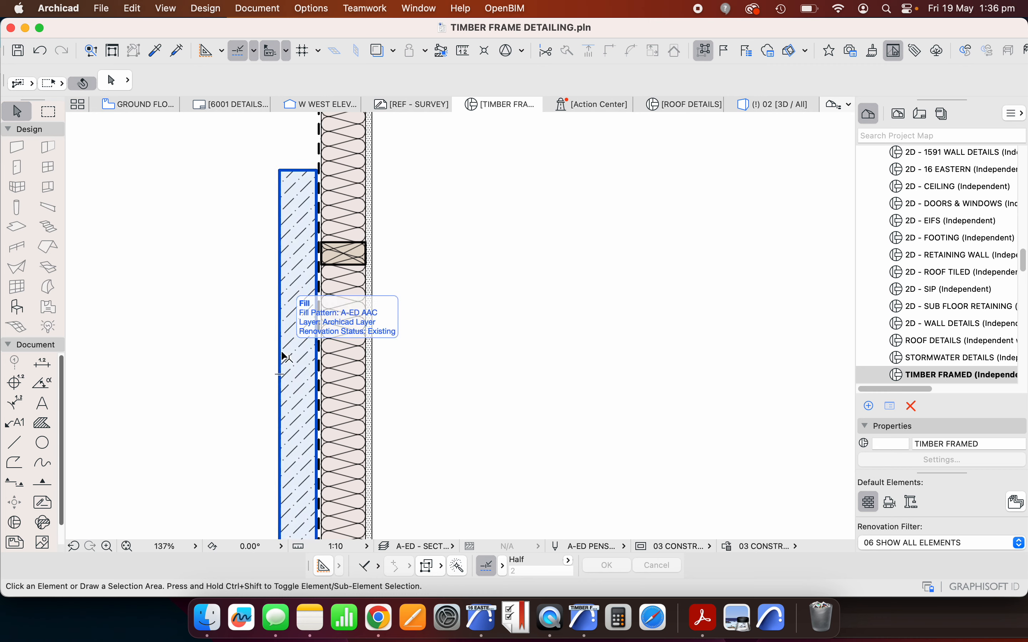
- Examine how the AAC panel sits against the wall's membrane and Fiber Insulation 26
scroll(283, 207, "down", 4)
scroll(282, 207, "down", 4)
scroll(265, 259, "up", 4)
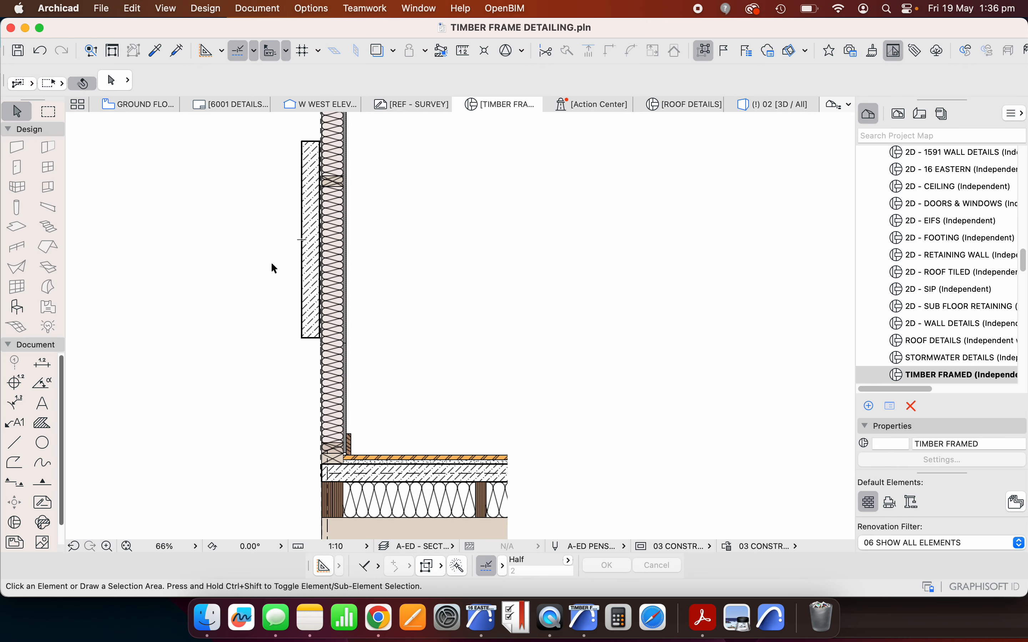
scroll(348, 414, "up", 5)
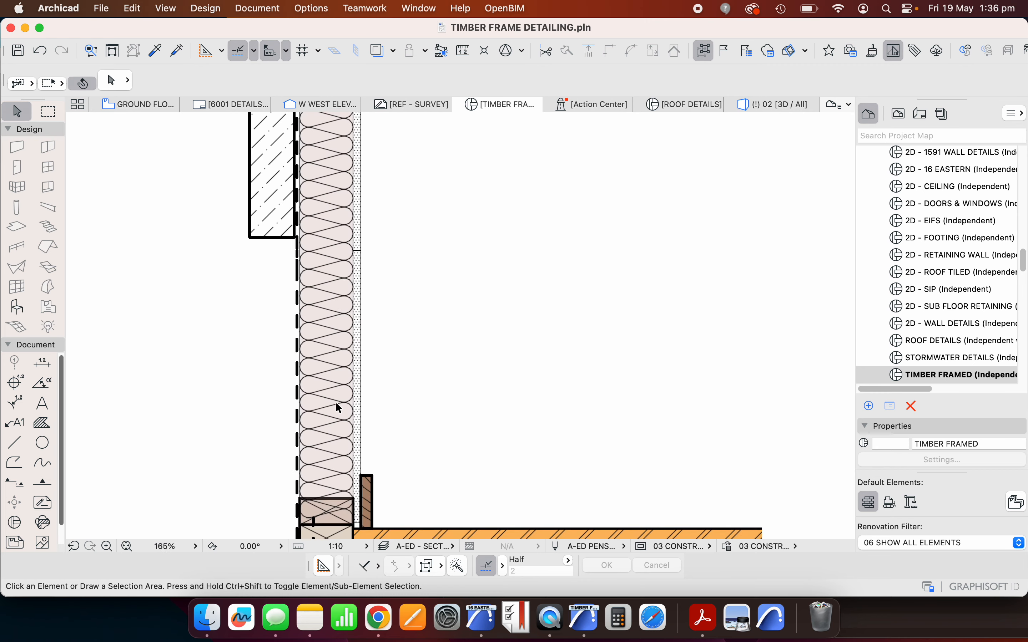
left_click(346, 397)
scroll(345, 397, "down", 5)
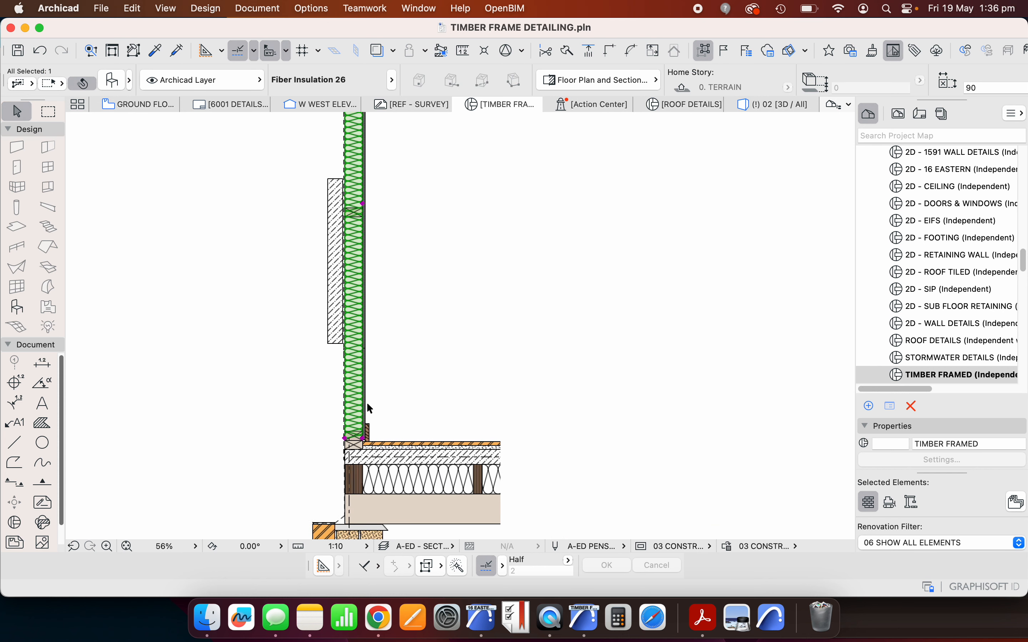
left_click(333, 288)
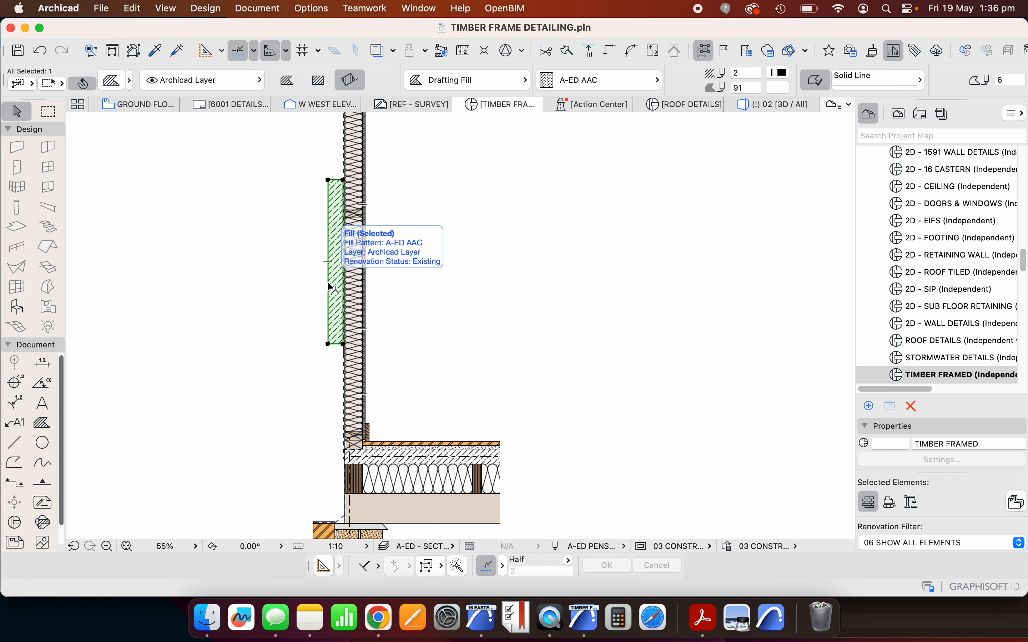
scroll(344, 264, "up", 2)
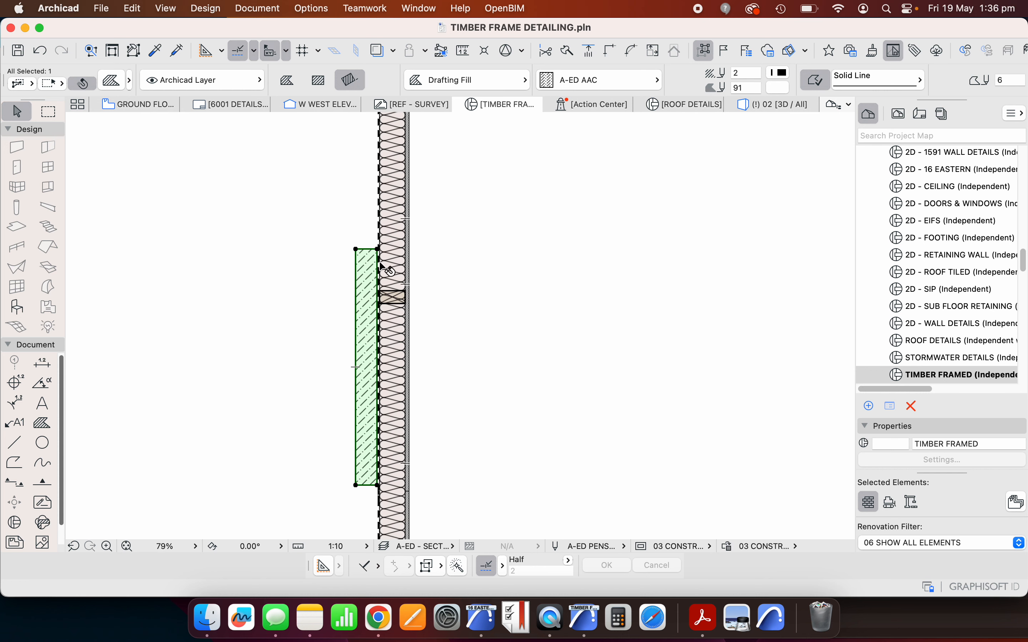
scroll(363, 204, "up", 5)
key("Escape")
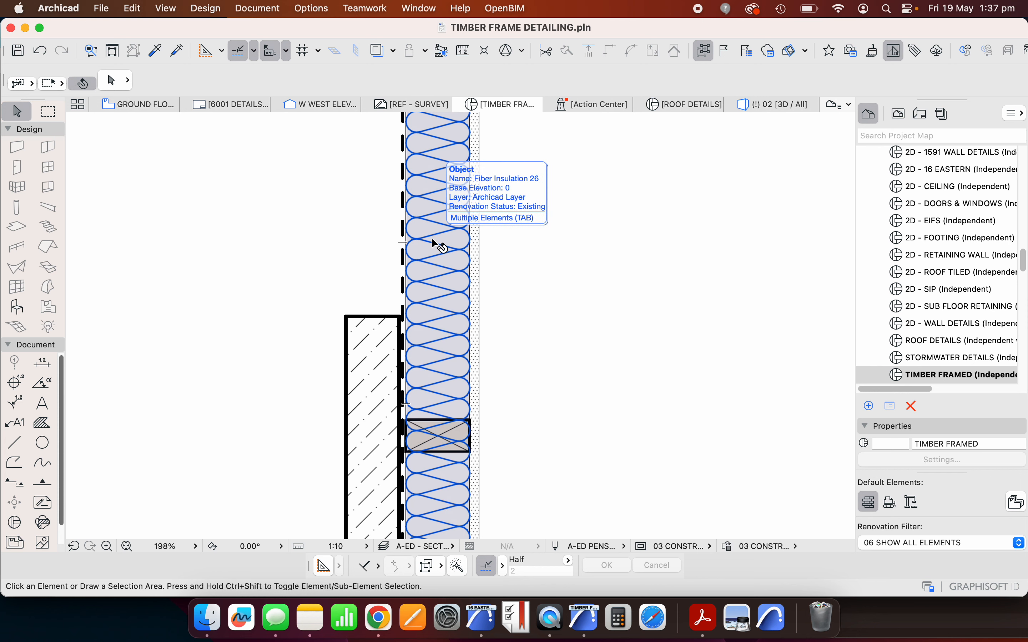
- Move the AAC panel horizontally outward to leave a gap between it and the stud wall
scroll(382, 244, "down", 3)
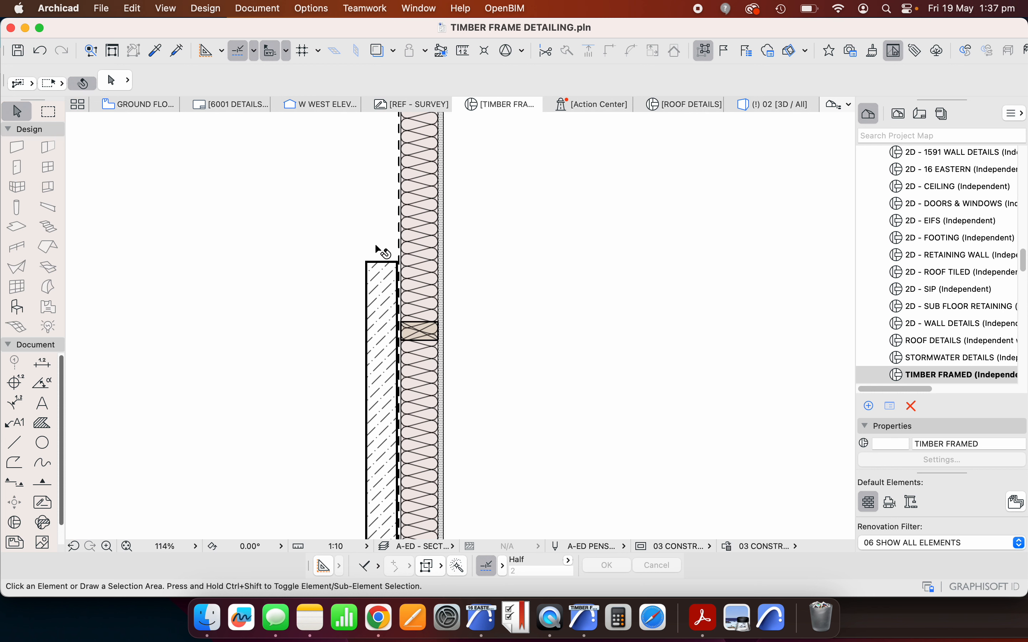
left_click(384, 267)
scroll(373, 196, "down", 3)
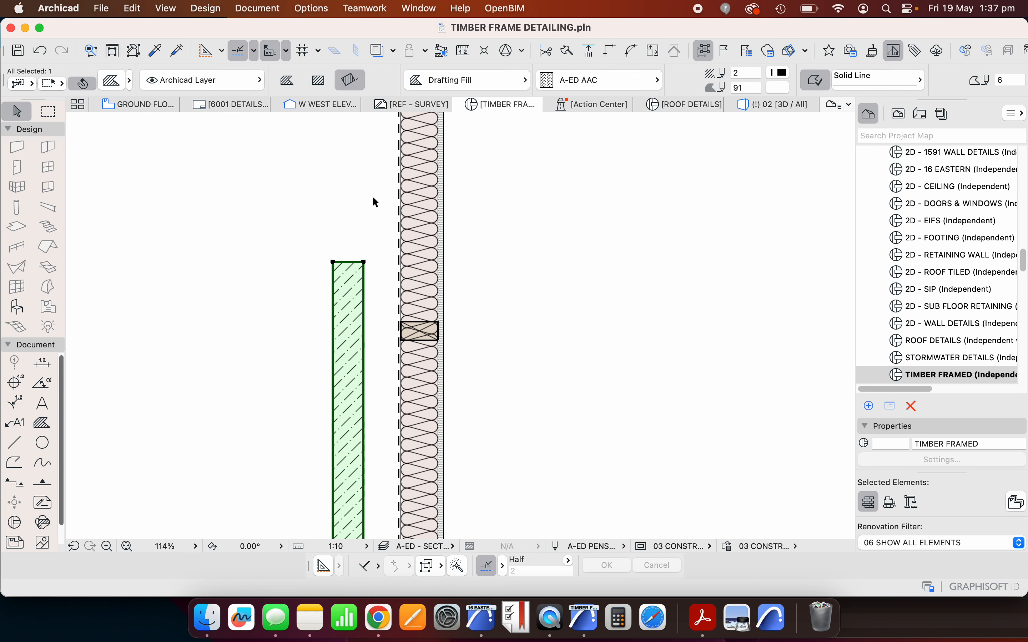
key("Escape")
scroll(380, 289, "down", 3)
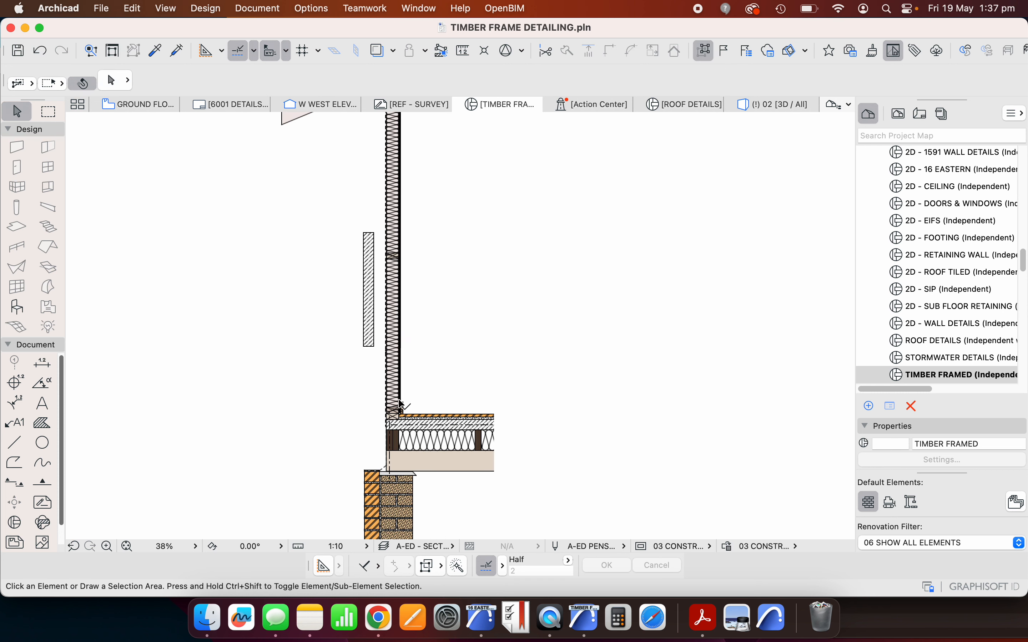
scroll(400, 403, "up", 4)
scroll(419, 362, "down", 3)
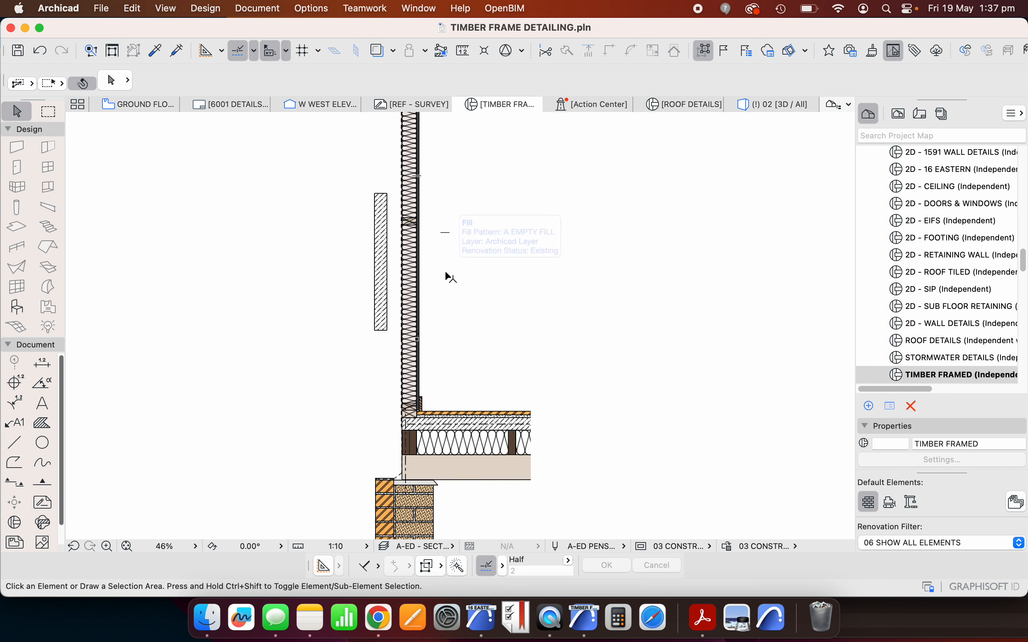
scroll(409, 370, "up", 3)
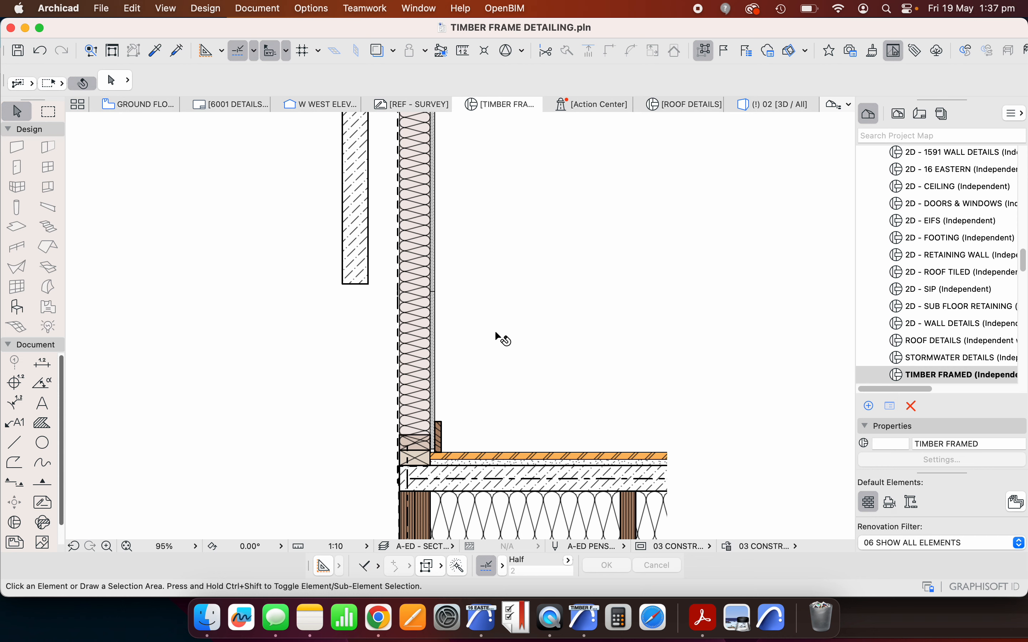
- Drag a copy of the stud wall's A-ED 25 % insulation fill horizontally outward, past the dashed membrane line
scroll(404, 298, "up", 3)
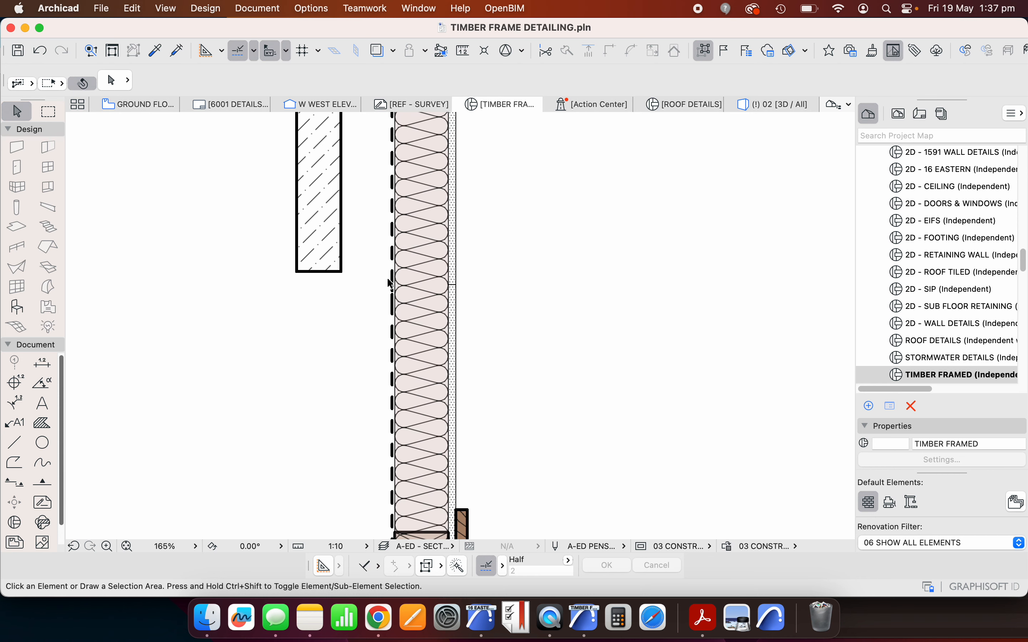
scroll(456, 238, "down", 3)
scroll(528, 339, "up", 5)
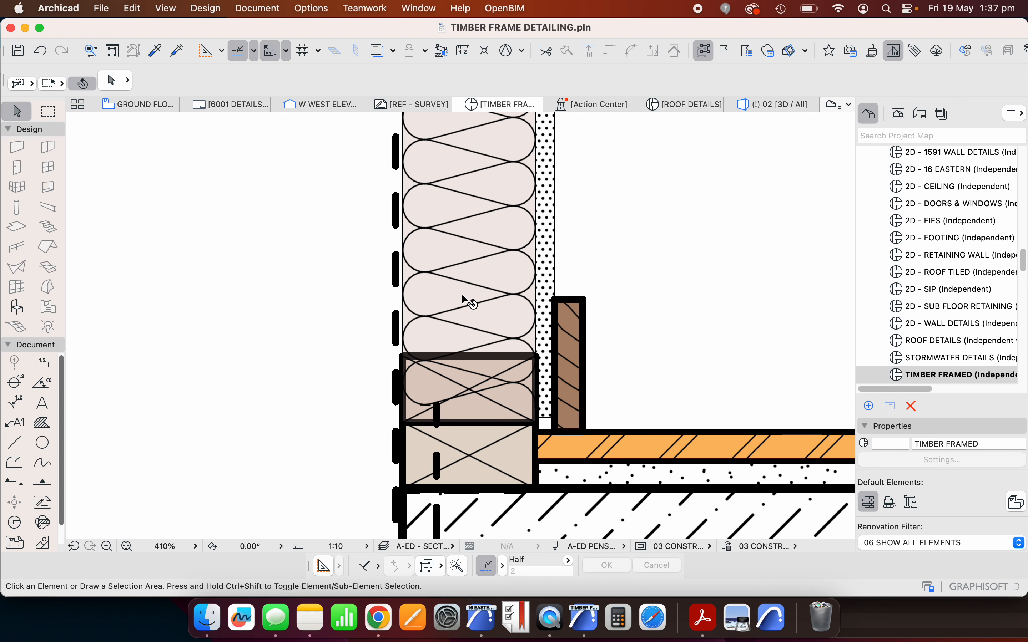
left_click(424, 350)
left_click(468, 424)
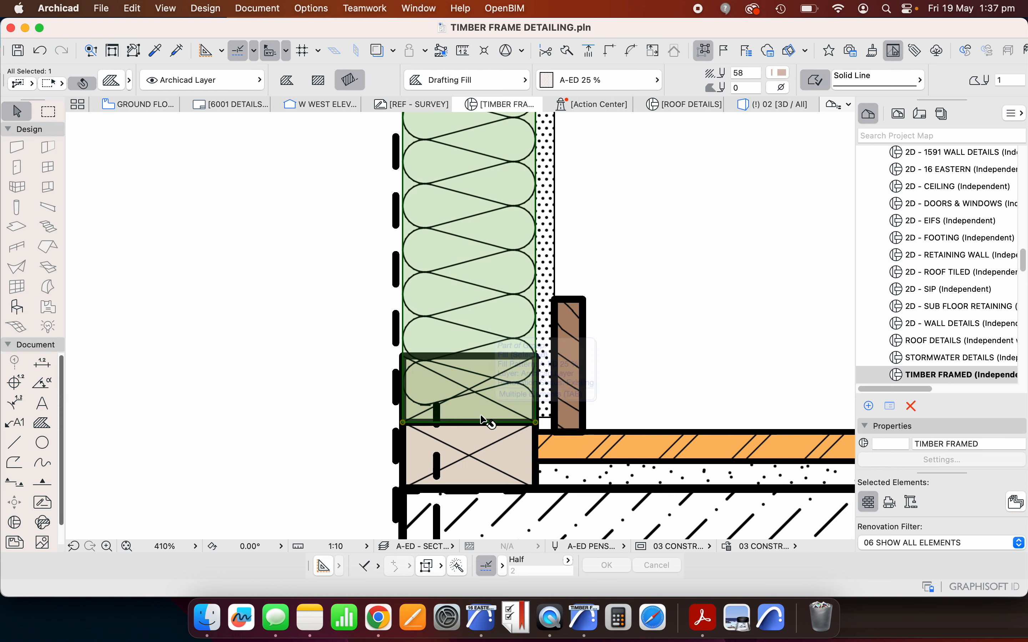
right_click(315, 302)
mouse_move(389, 422)
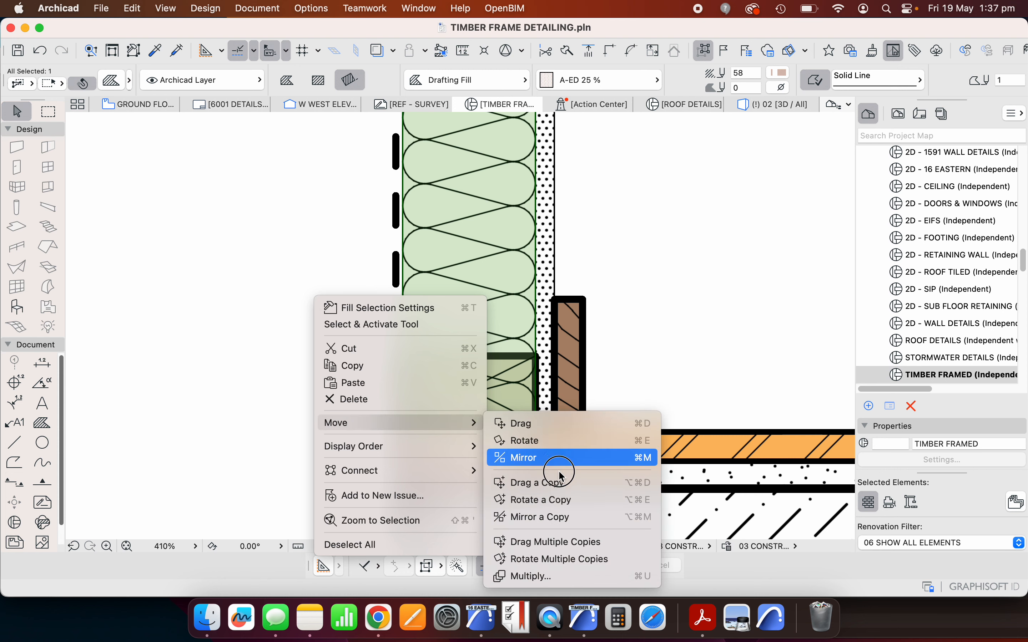
left_click(523, 482)
left_click(535, 288)
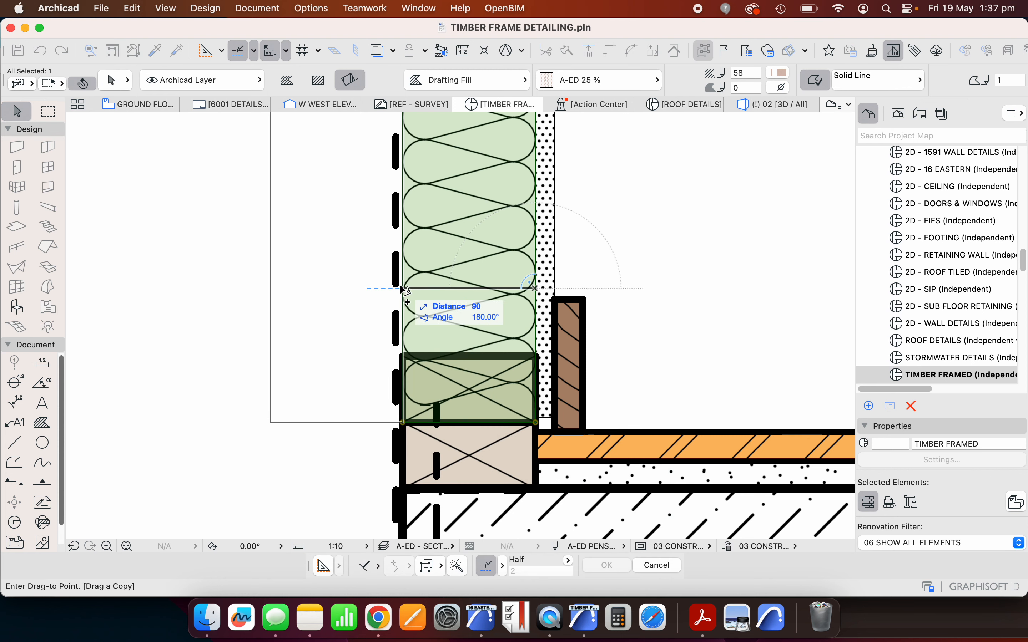
left_click(364, 288)
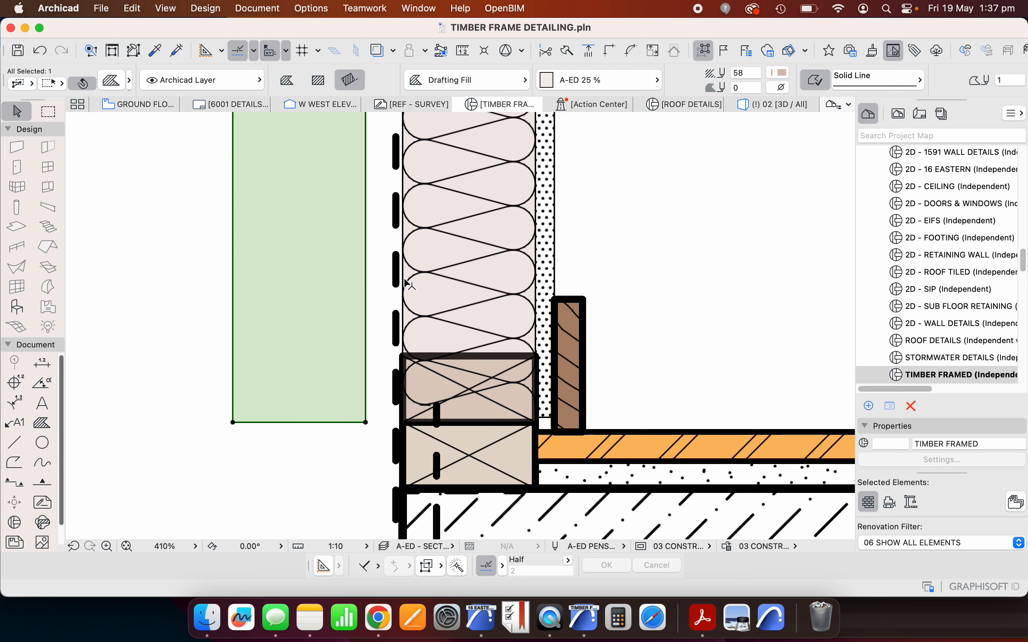
scroll(407, 284, "up", 3)
left_click(389, 261)
left_click(389, 261)
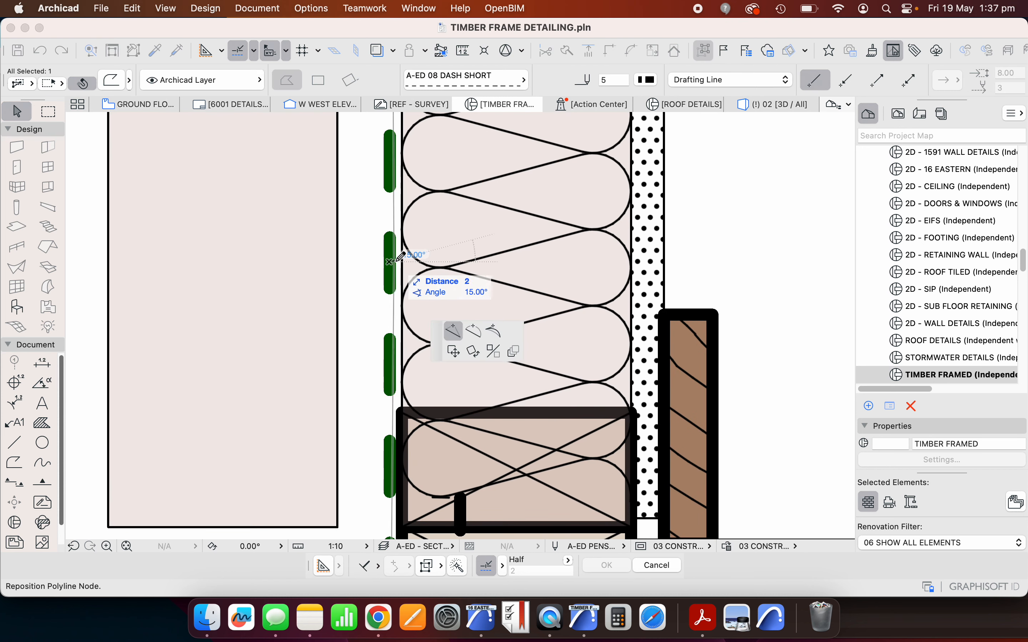
key("Escape")
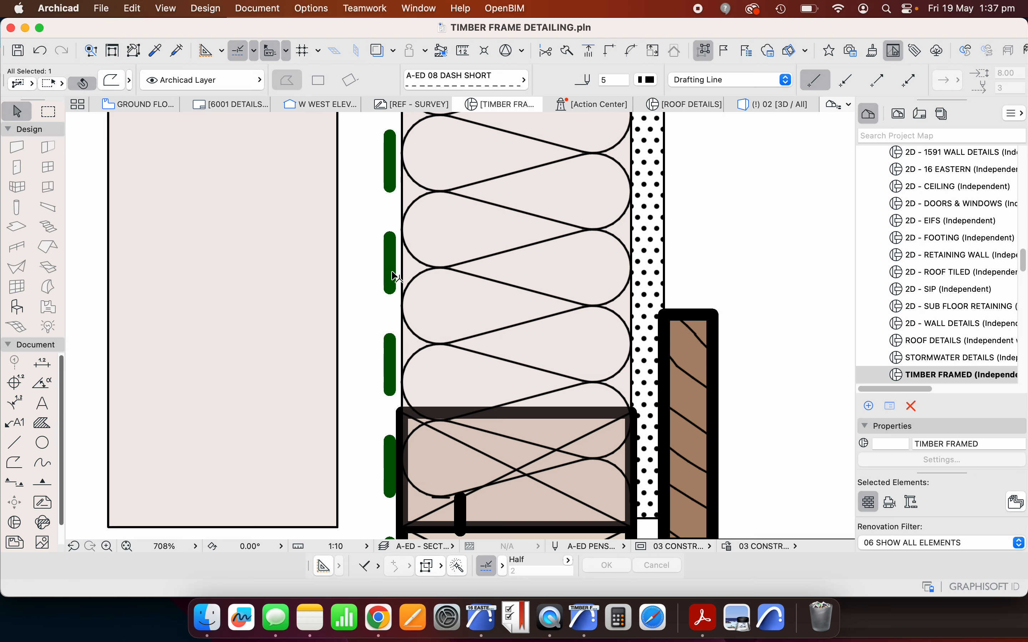
- Try to reposition a node of the dashed membrane polyline 3 mm toward the insulation, and undo the edit
scroll(396, 276, "down", 3)
scroll(401, 332, "up", 8)
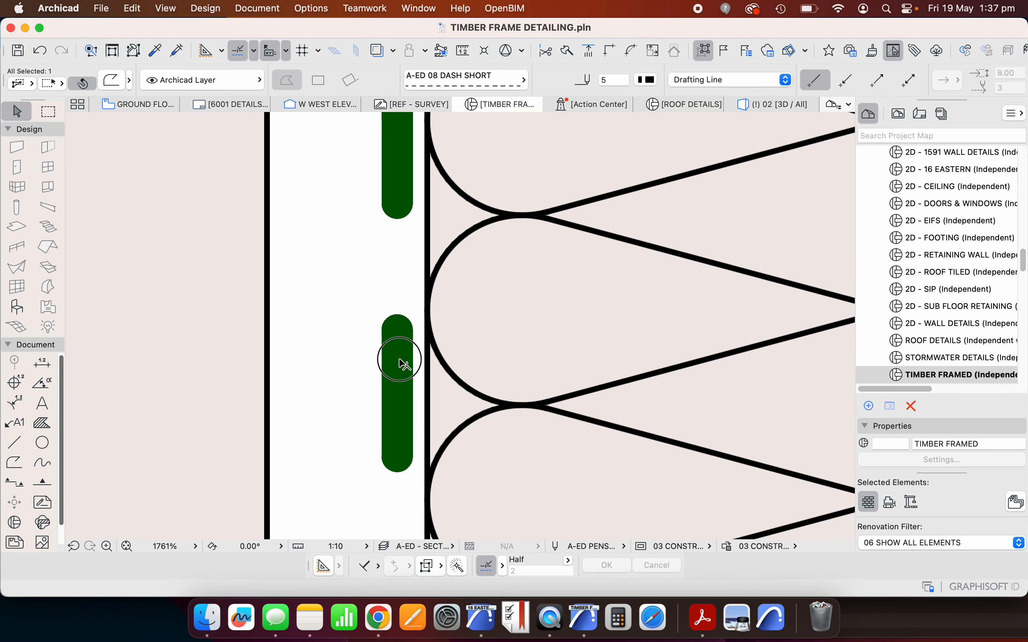
left_click(400, 360)
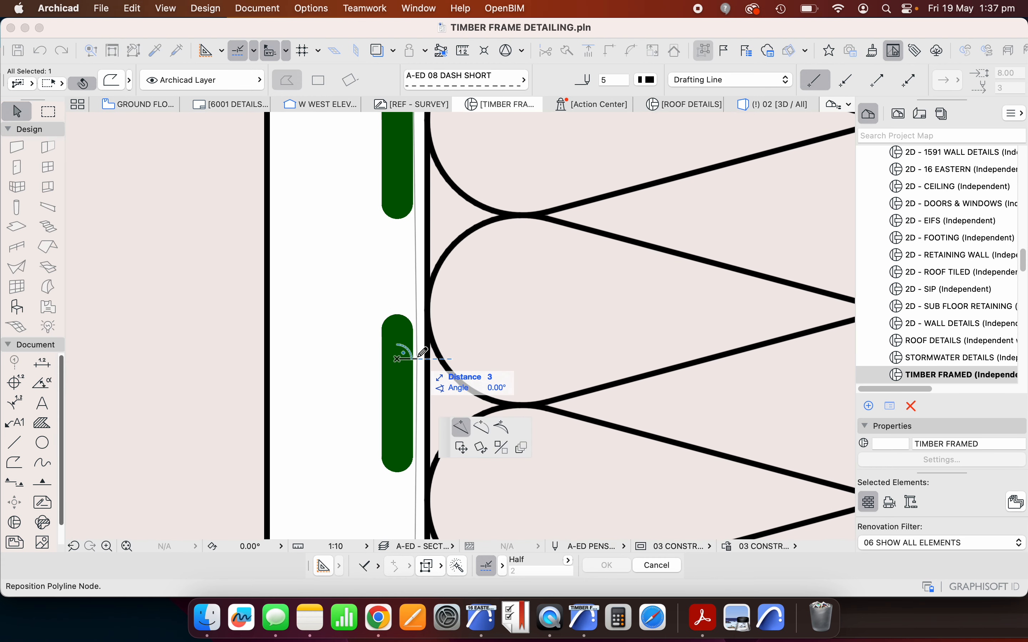
left_click(417, 359)
key("Escape")
scroll(357, 307, "down", 5)
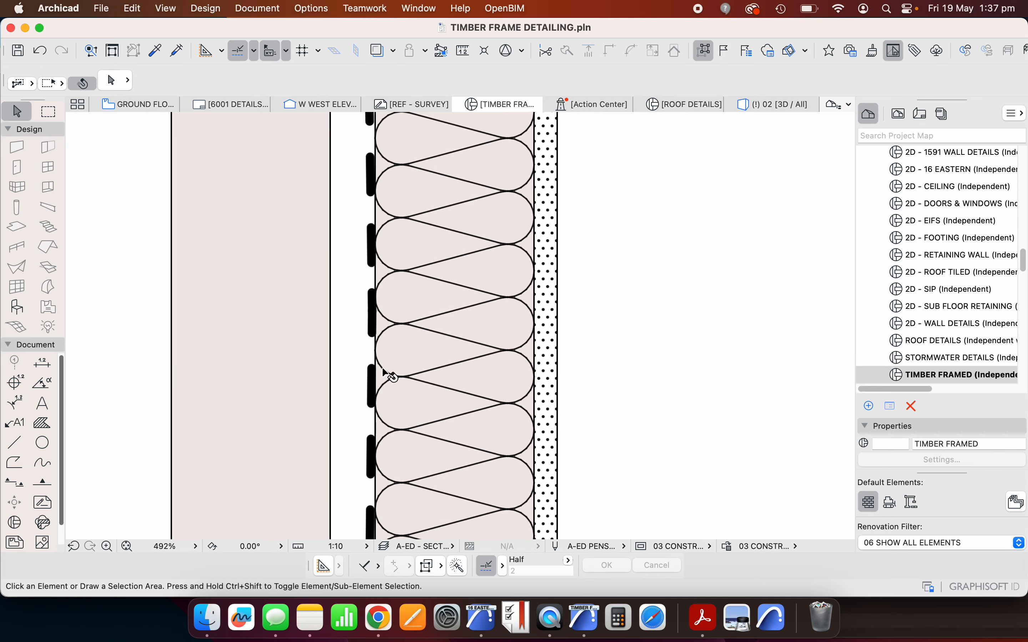
scroll(384, 372, "down", 4)
scroll(384, 418, "down", 4)
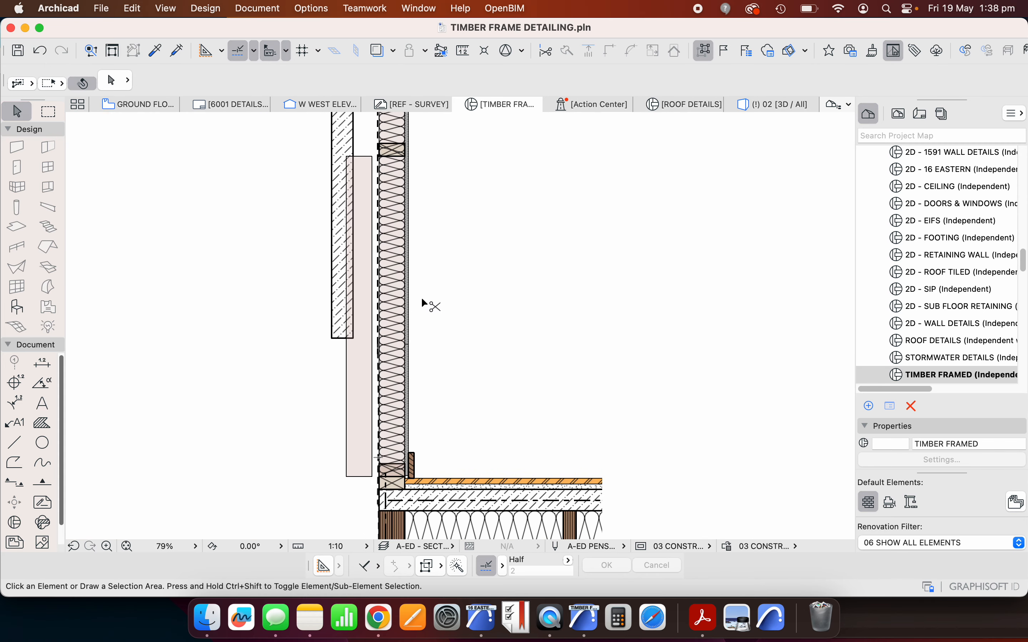
key("super+z")
scroll(385, 379, "down", 5)
scroll(384, 379, "up", 12)
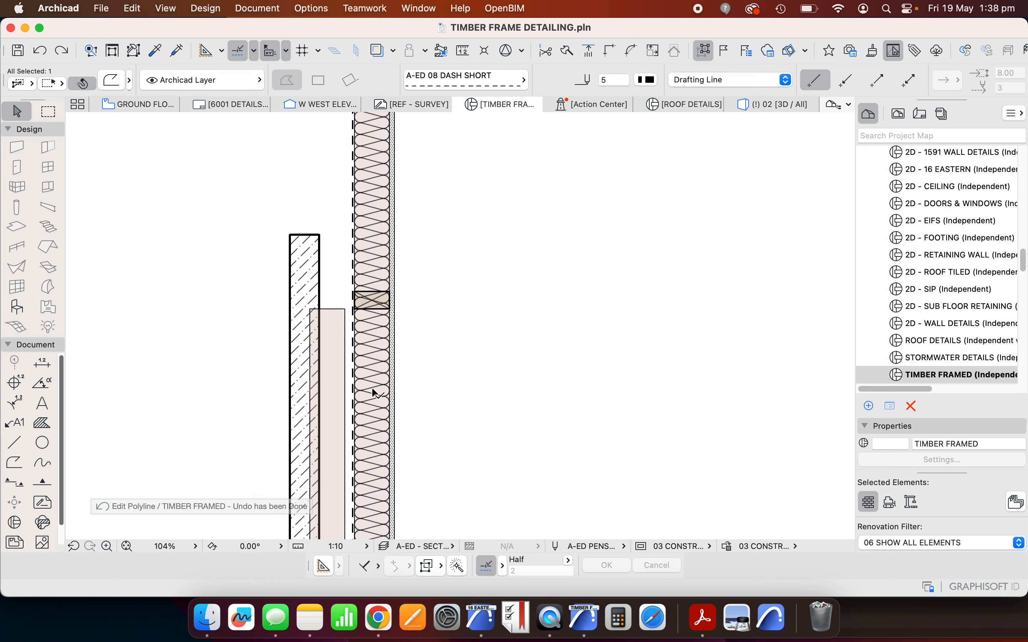
left_click(337, 312)
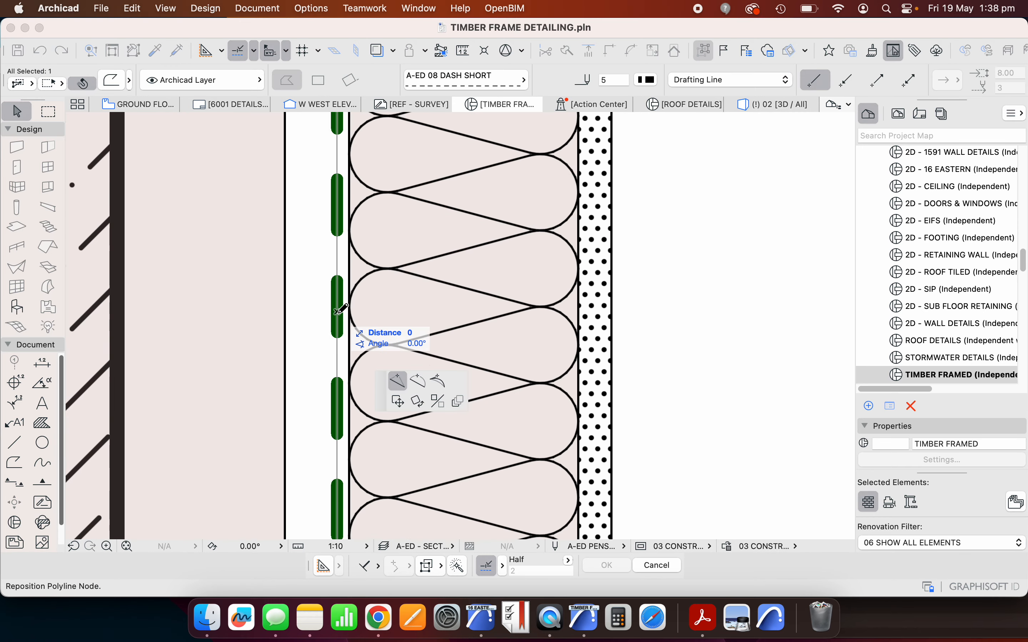
scroll(349, 317, "down", 3)
scroll(340, 359, "up", 6)
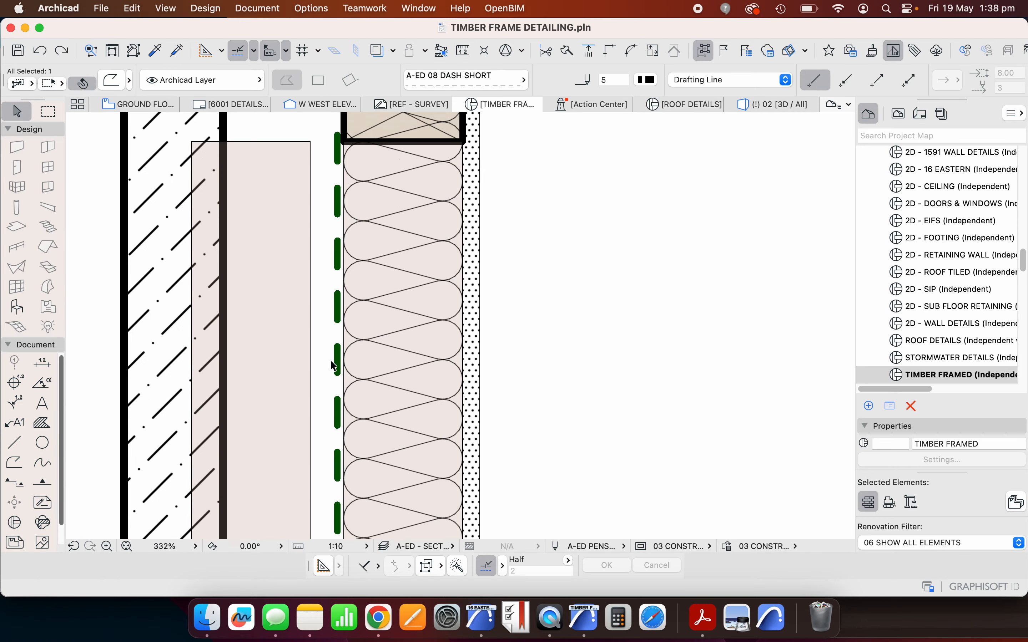
left_click(355, 353)
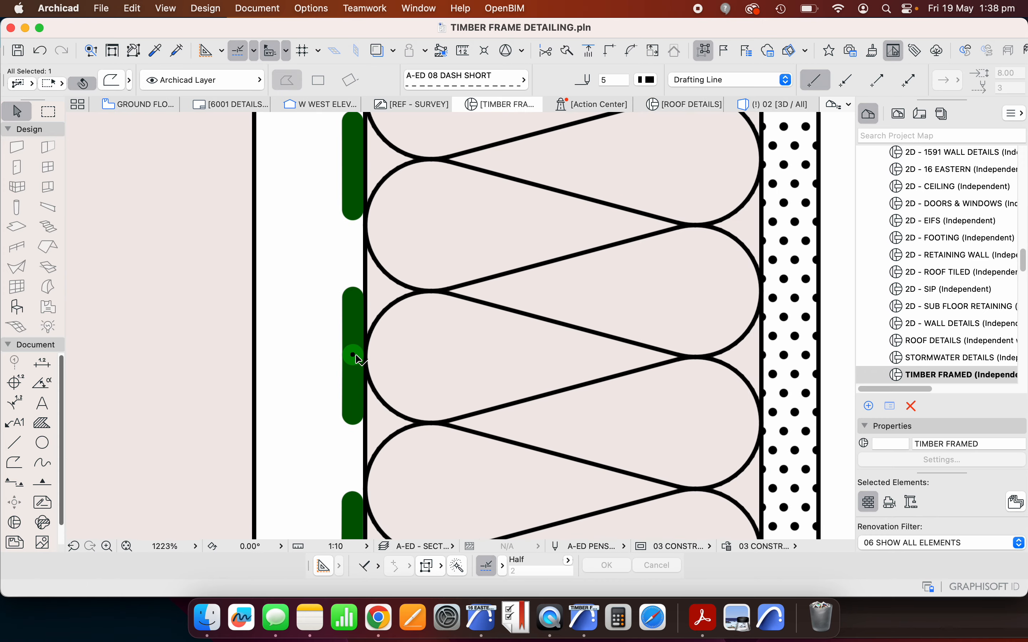
key("Escape")
scroll(365, 325, "down", 10)
scroll(321, 301, "down", 3)
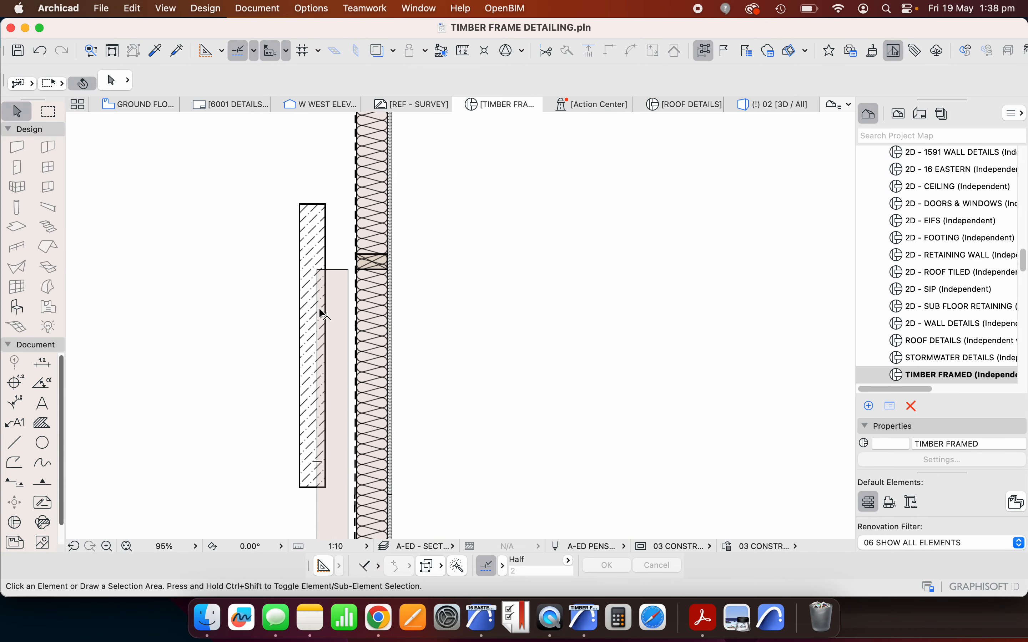
- Move the copied A-ED 25 % fill by its upper inner corner onto the stud wall's outer face
scroll(333, 293, "up", 10)
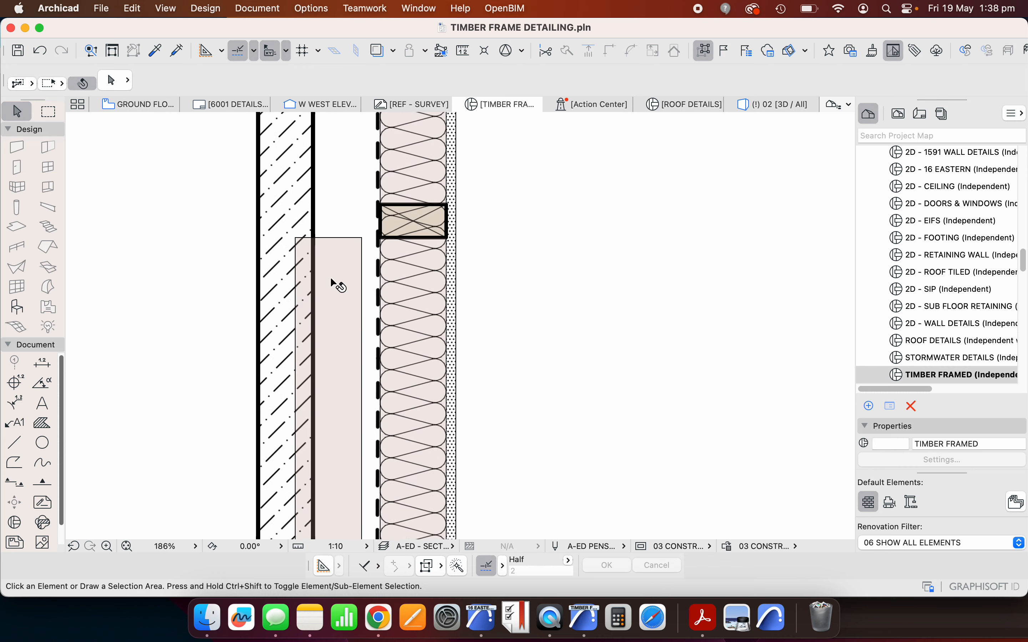
scroll(336, 280, "up", 6)
left_click_drag(374, 211, 432, 183)
scroll(389, 193, "up", 8)
scroll(389, 193, "up", 1)
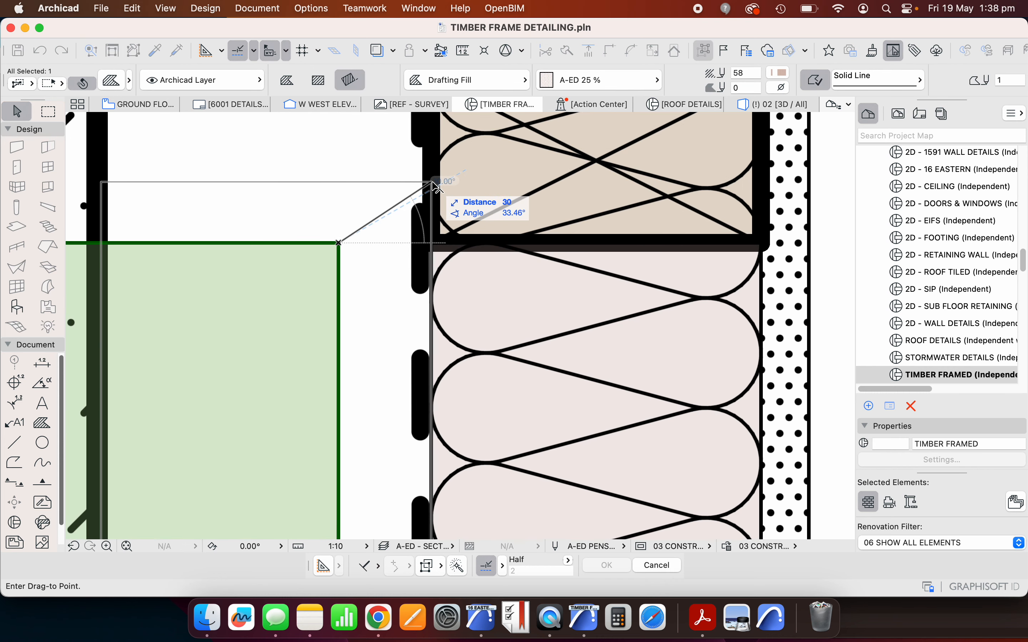
left_click(432, 183)
scroll(461, 261, "down", 6)
key("Escape")
- Move the copied fill 6 mm horizontally outward from the stud face, clear of the dashed membrane
scroll(440, 243, "up", 6)
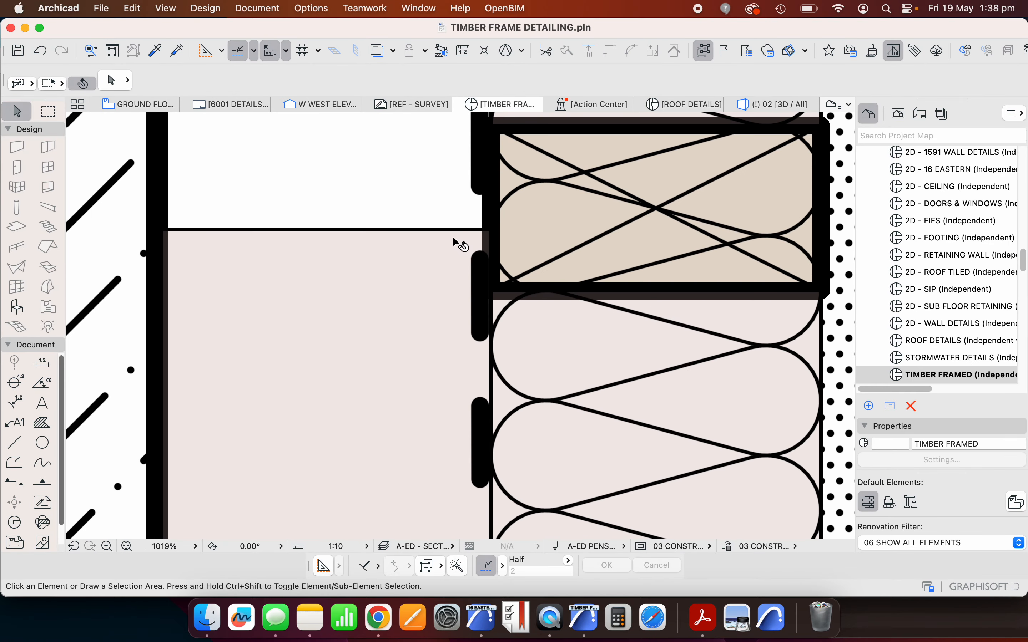
left_click_drag(458, 230, 436, 233)
left_click(435, 237)
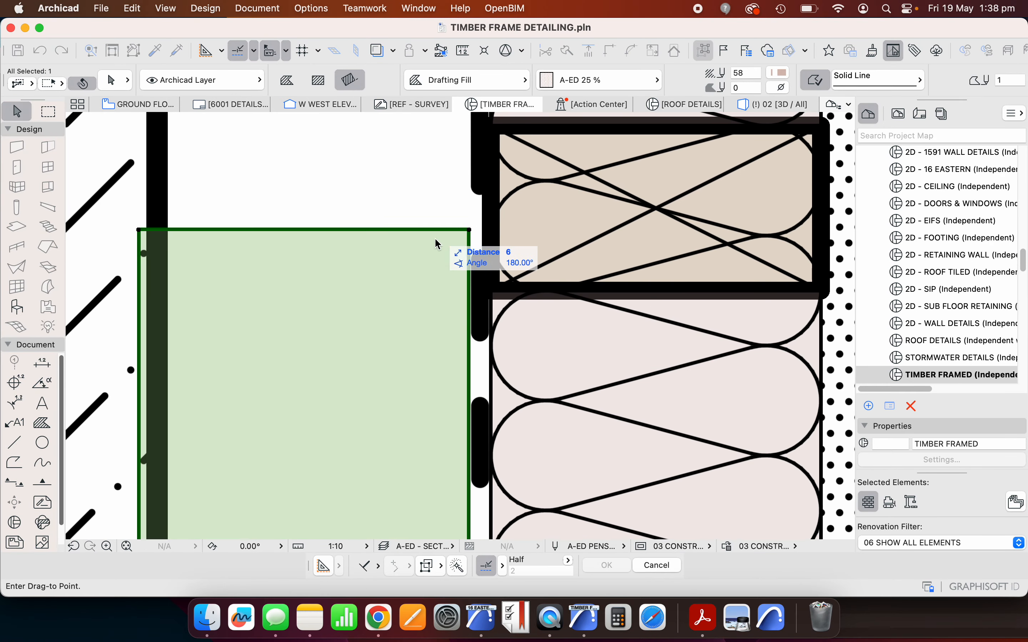
key("Escape")
- Edit the dashed membrane polyline near the bottom plate so it runs slightly closer to the stud wall's face
scroll(448, 226, "down", 4)
scroll(442, 189, "down", 8)
scroll(437, 167, "down", 4)
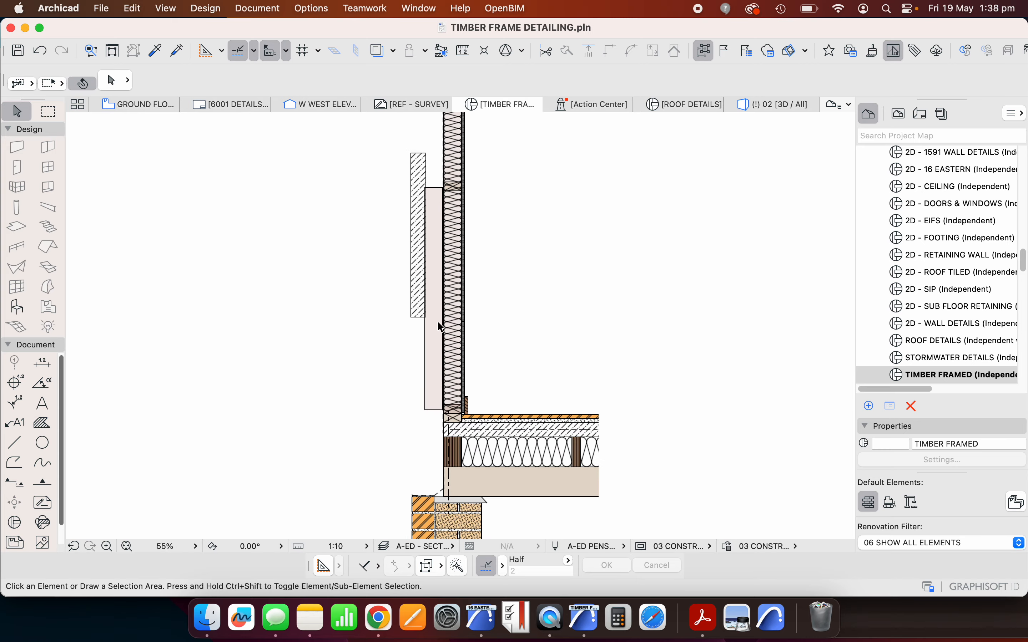
scroll(445, 398, "up", 2)
scroll(447, 401, "up", 10)
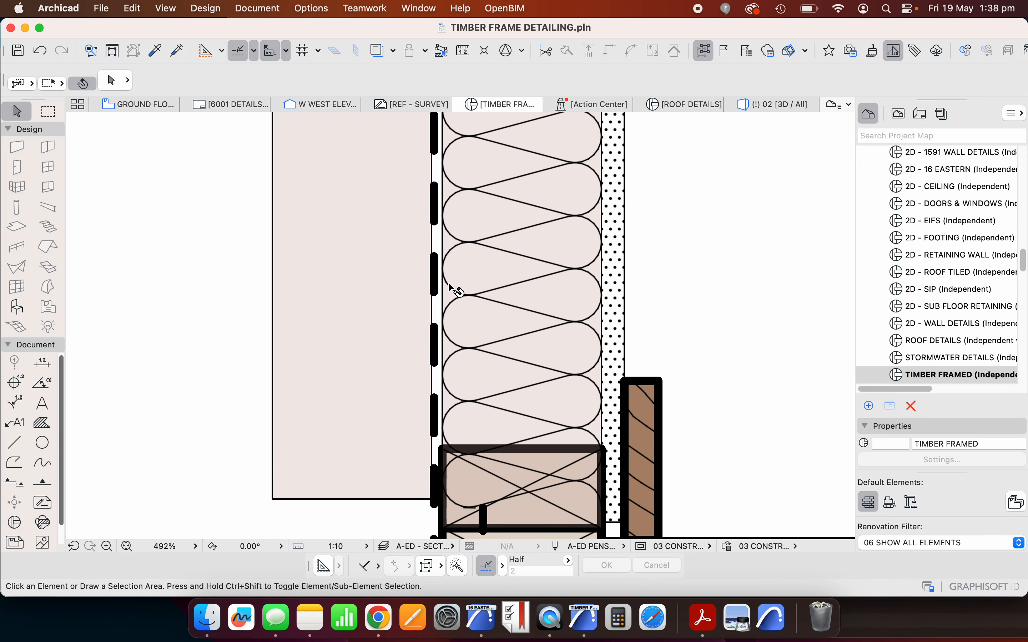
scroll(447, 323, "up", 2)
left_click(419, 196)
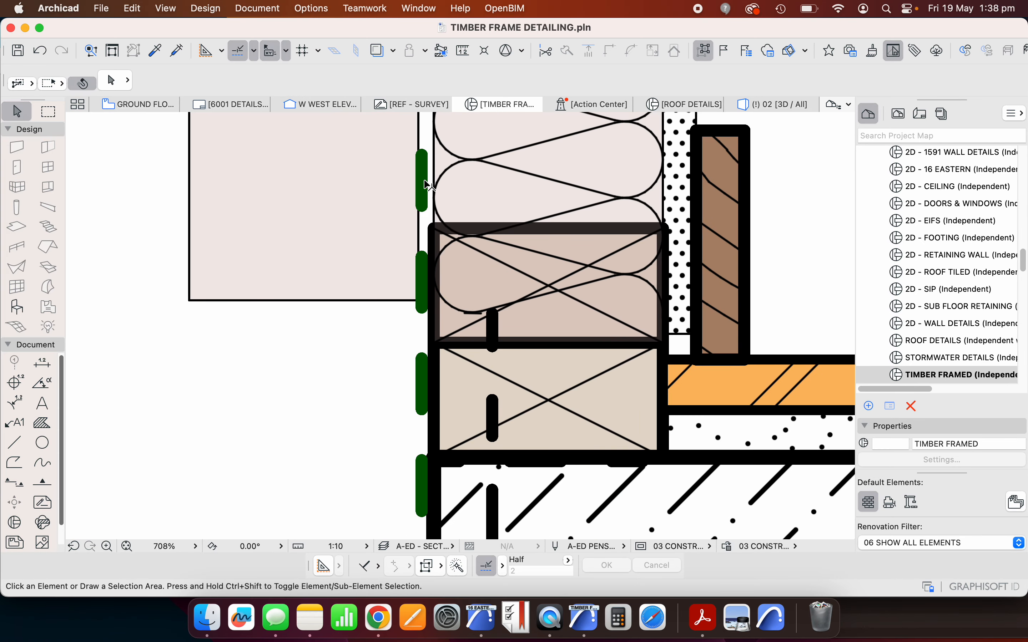
left_click(421, 273)
left_click(425, 269)
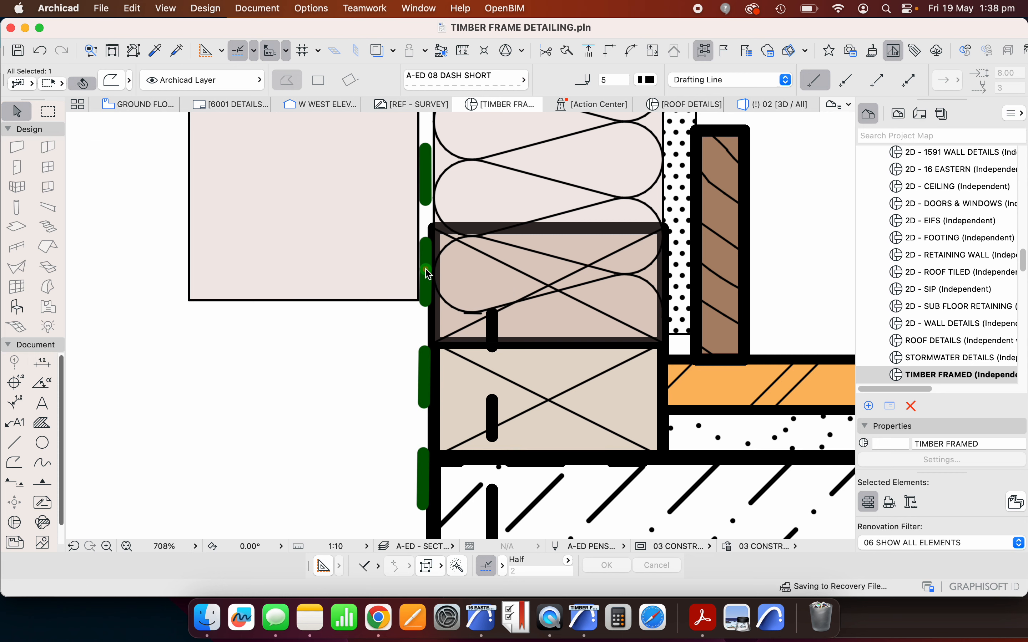
key("Escape")
- Offset the lower edge of the copied fill down to the underside of the floor bearer, at the top of the brickwork
scroll(427, 358, "down", 2)
scroll(433, 371, "down", 8)
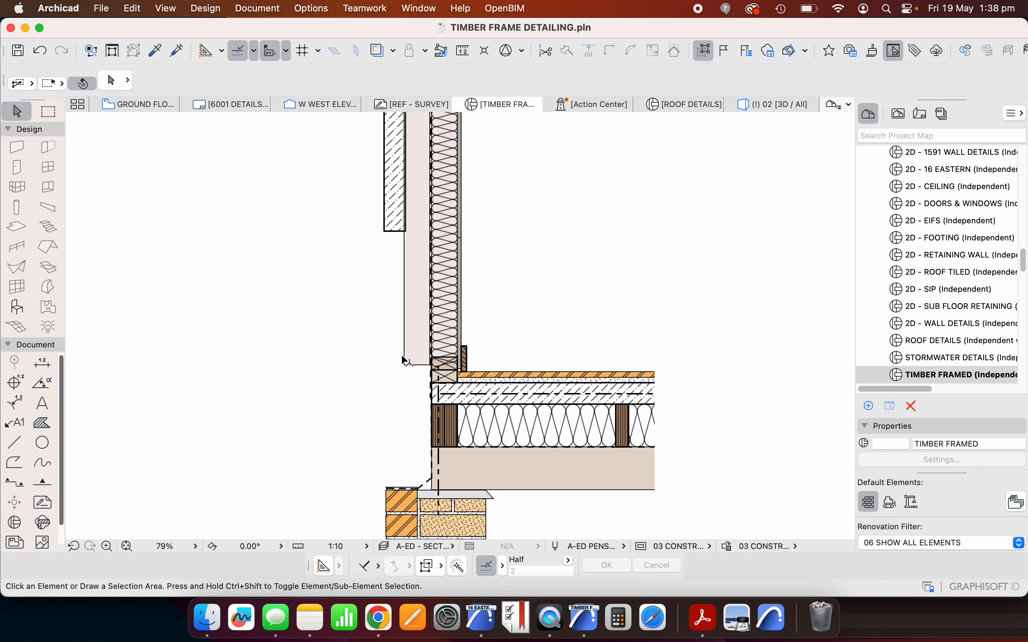
left_click(414, 360)
left_click(416, 364)
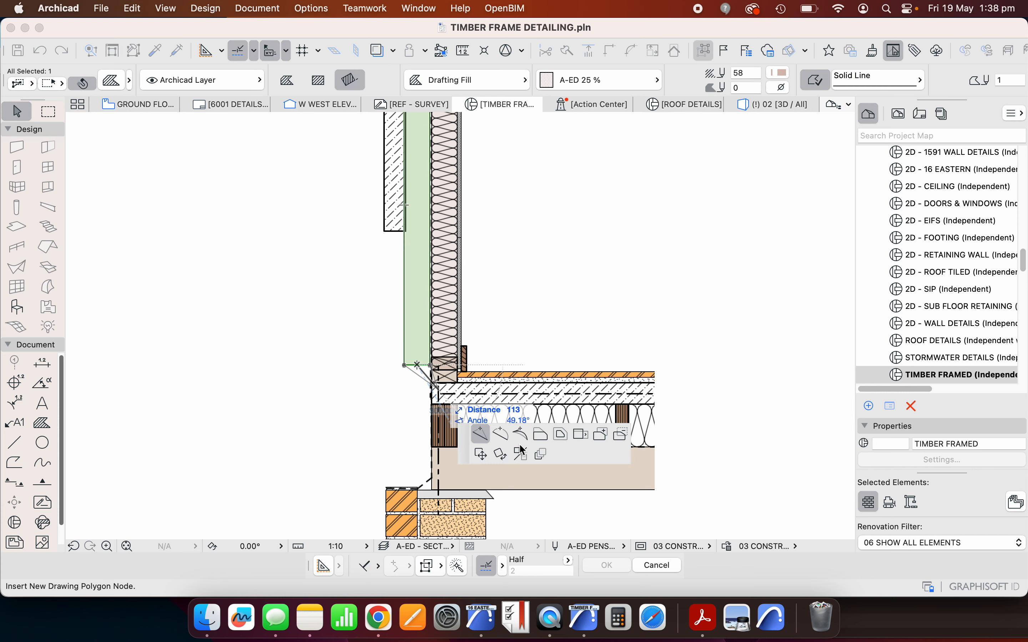
left_click(537, 435)
scroll(475, 491, "up", 5)
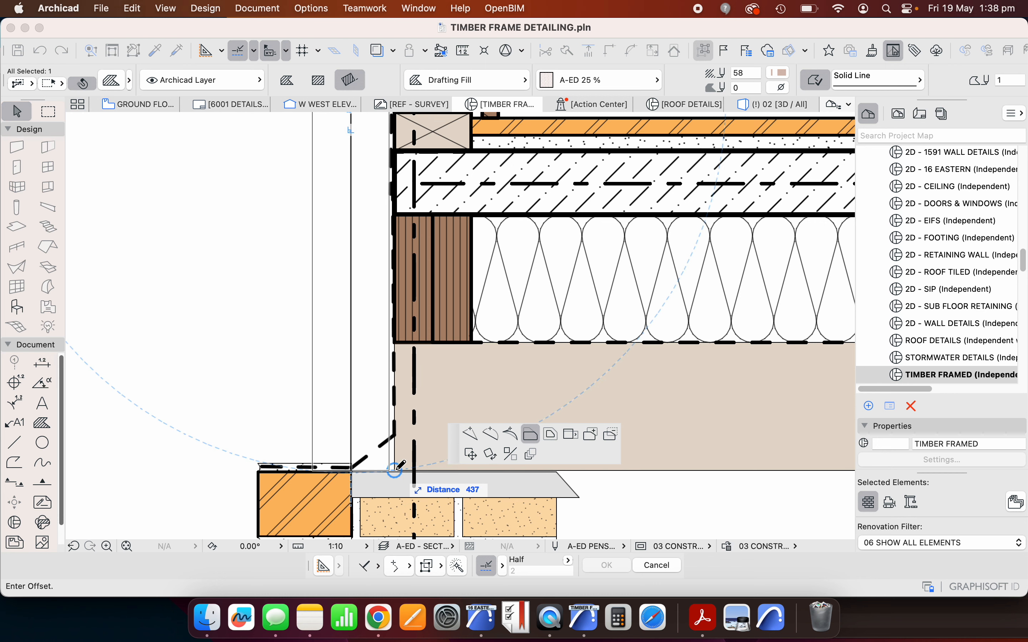
left_click(395, 470)
scroll(346, 301, "down", 5)
scroll(345, 420, "up", 8)
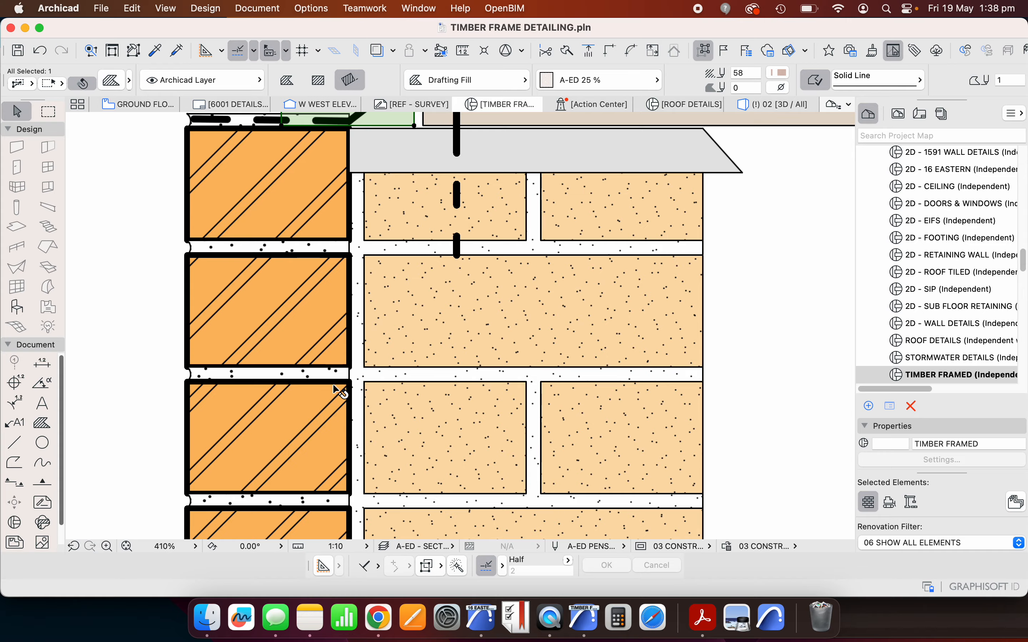
scroll(337, 362, "up", 5)
scroll(342, 319, "up", 2)
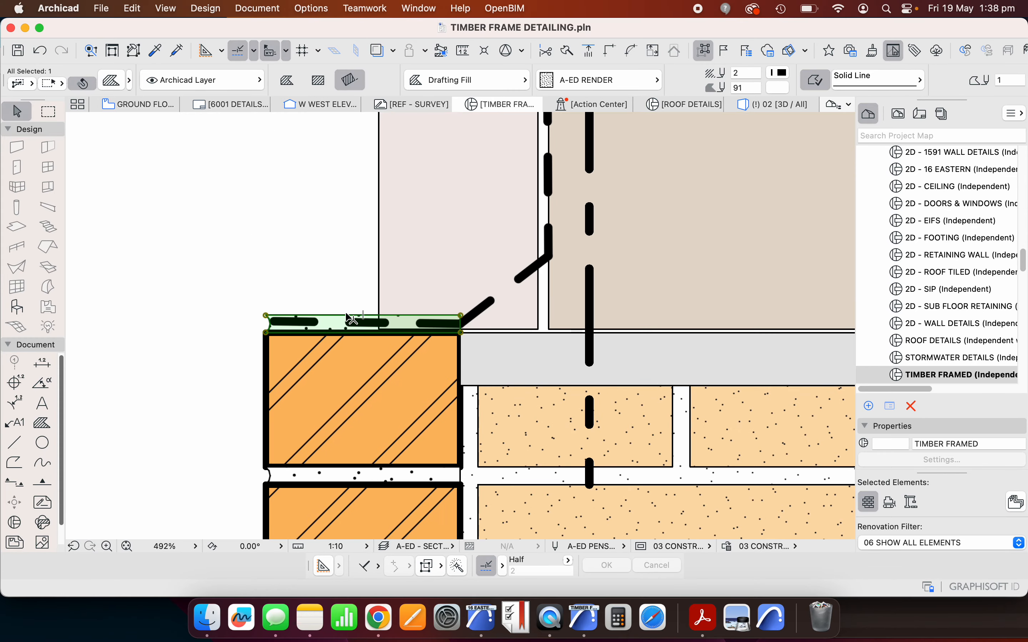
key("Escape")
scroll(454, 383, "down", 15)
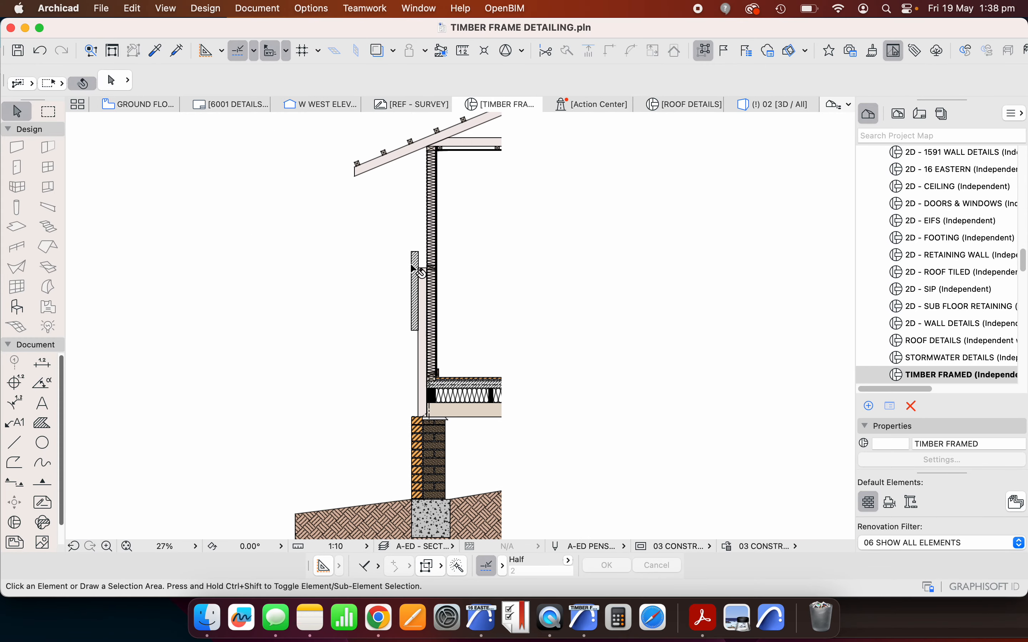
- Draw a 35 mm horizontal guide line outward from the copied A-ED 25 % fill's inner face, across the fill
scroll(414, 270, "up", 7)
left_click(401, 250)
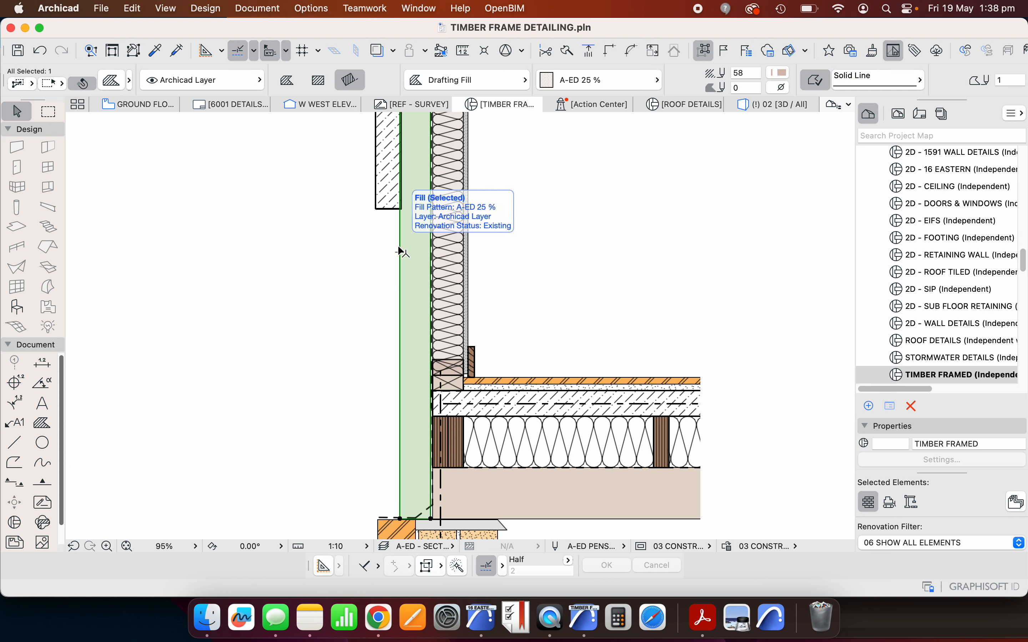
scroll(398, 250, "up", 6)
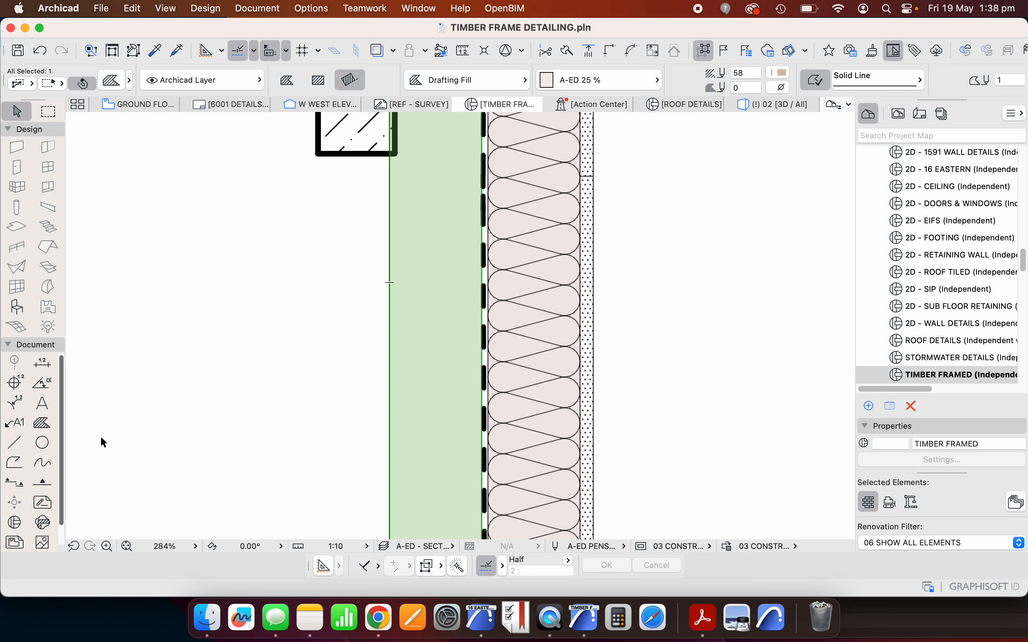
left_click(102, 442)
left_click(15, 442)
scroll(465, 255, "up", 5)
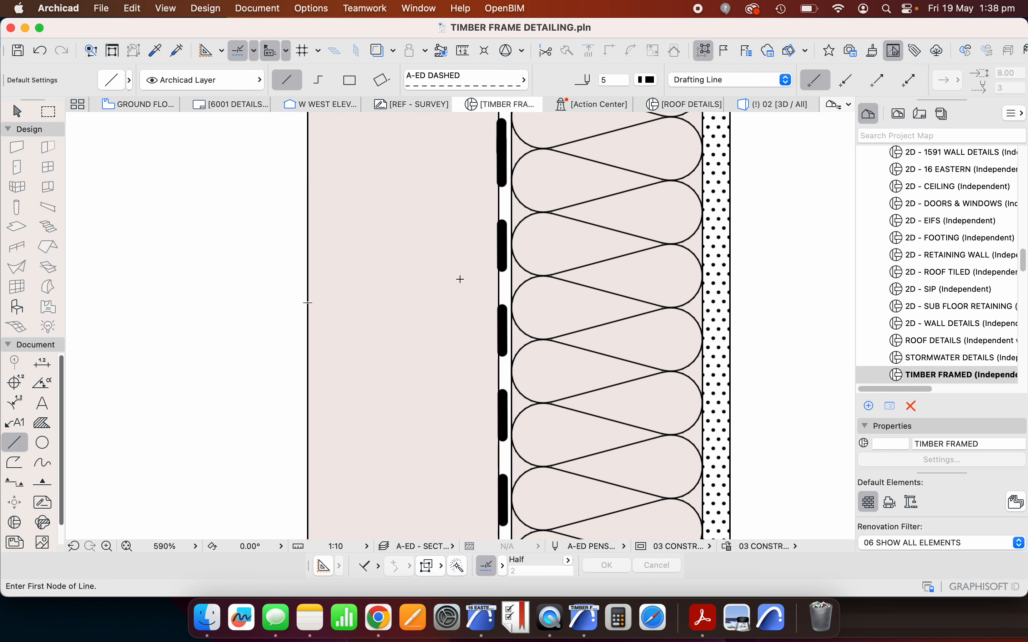
scroll(460, 279, "down", 5)
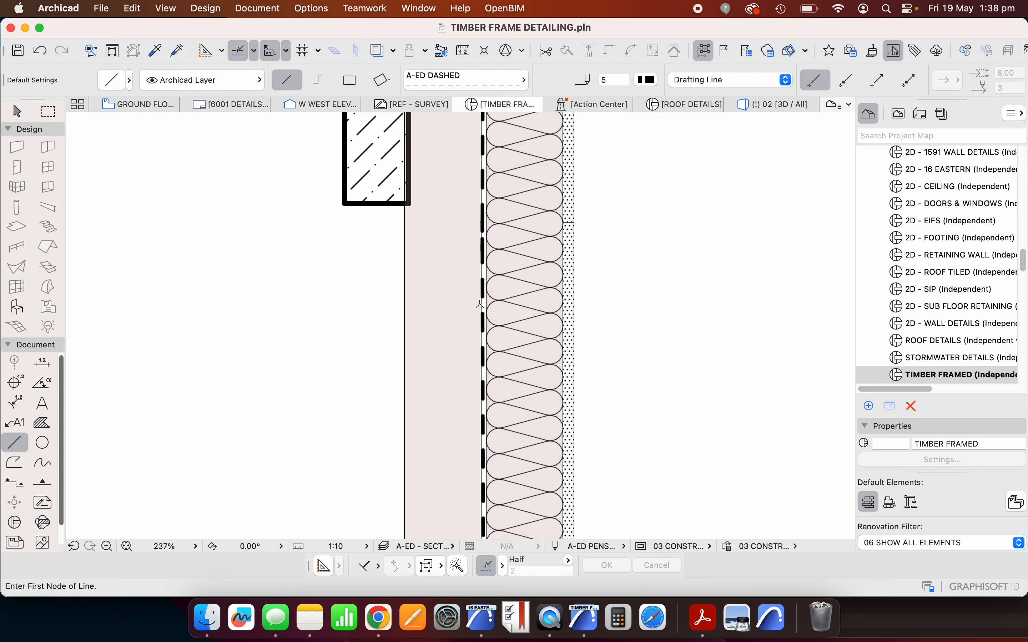
scroll(480, 304, "up", 5)
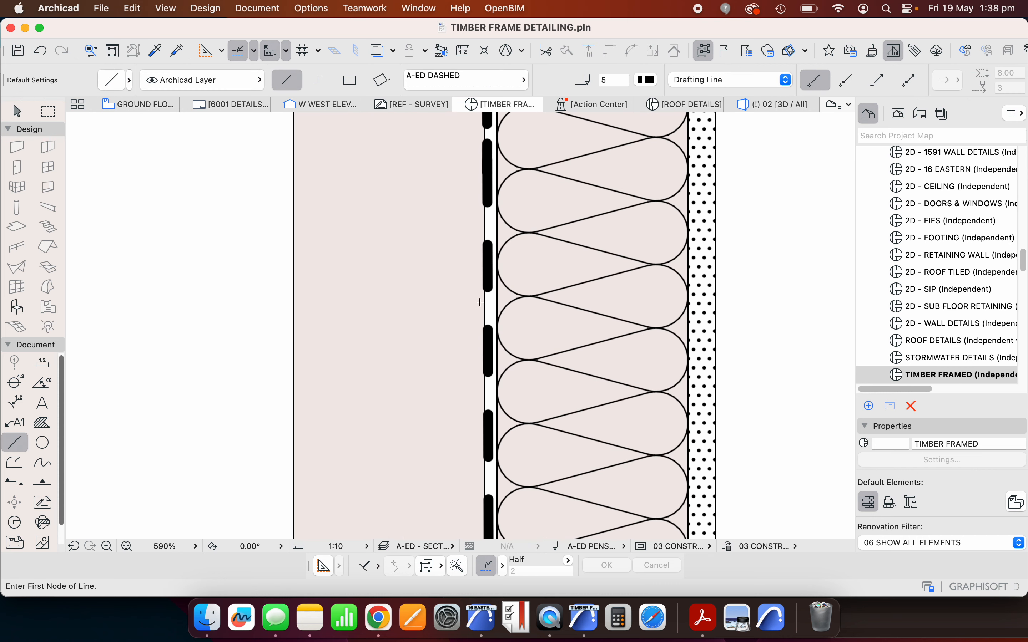
left_click(498, 303)
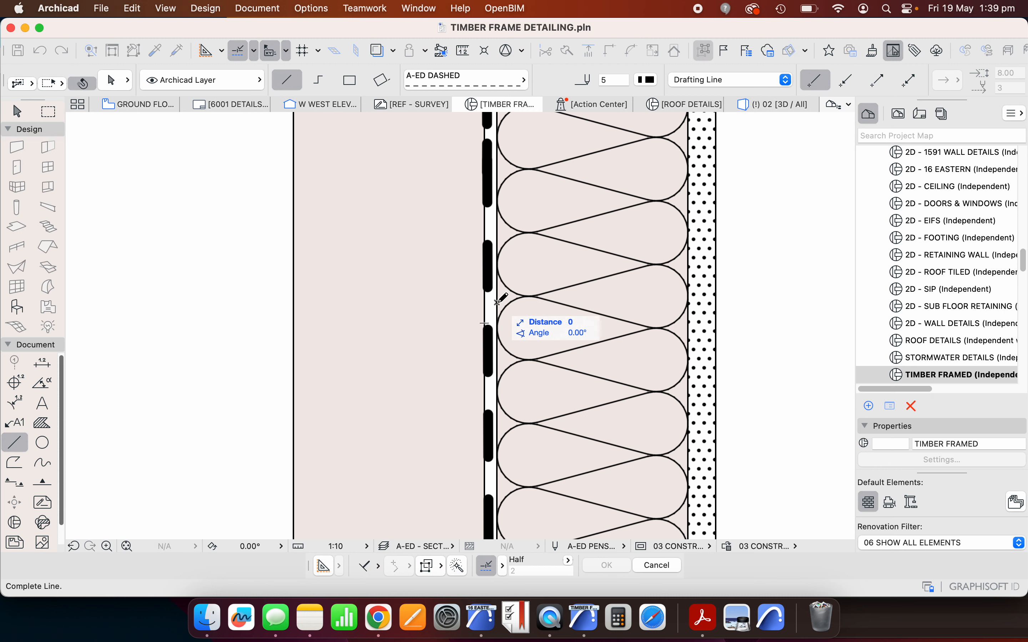
key("Escape")
left_click(485, 304)
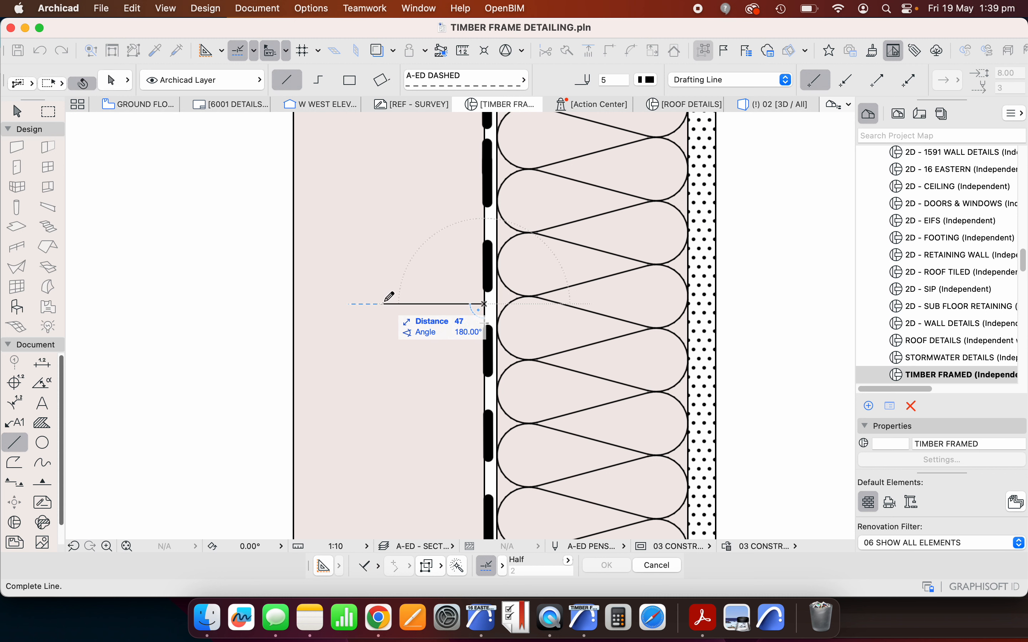
type("35")
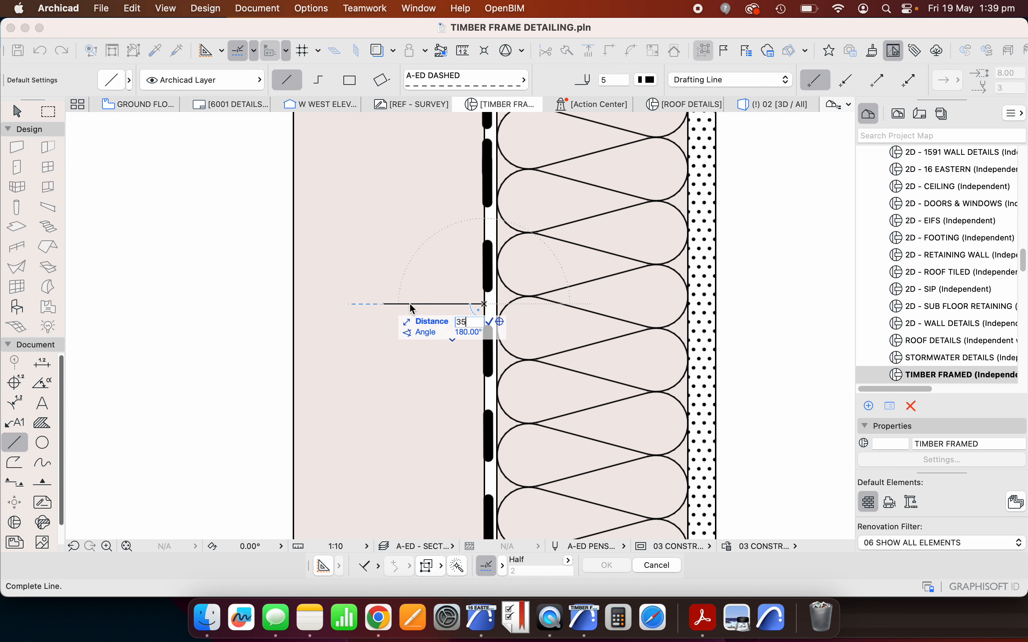
key("Return")
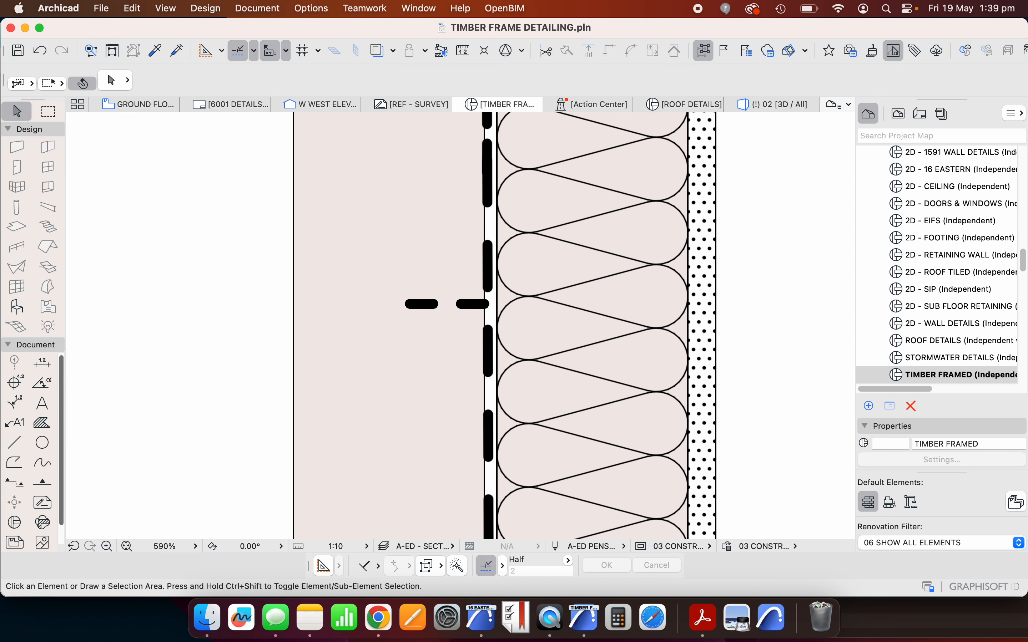
- Offset the copied fill's outer edge inward to the guide line's end to make it 35 mm thick, and delete the guide line
left_click(293, 285)
left_click(293, 285)
left_click(410, 304)
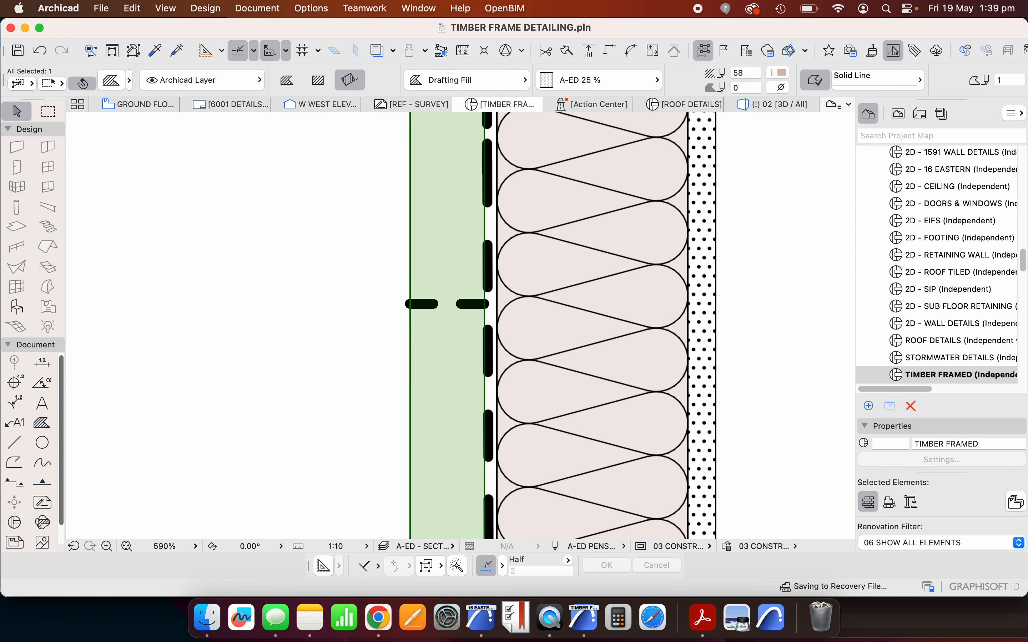
left_click(429, 304)
key("Delete")
scroll(367, 338, "down", 5)
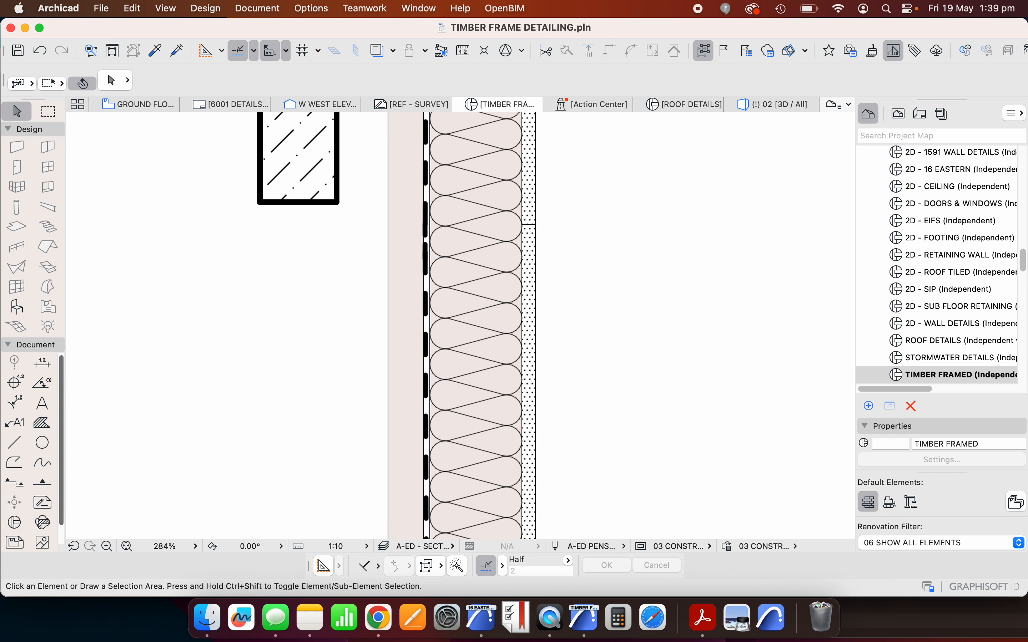
- Examine the narrowed A-ED 25 % fill and the separate A-ED AAC fill alongside the stud wall
scroll(346, 323, "down", 3)
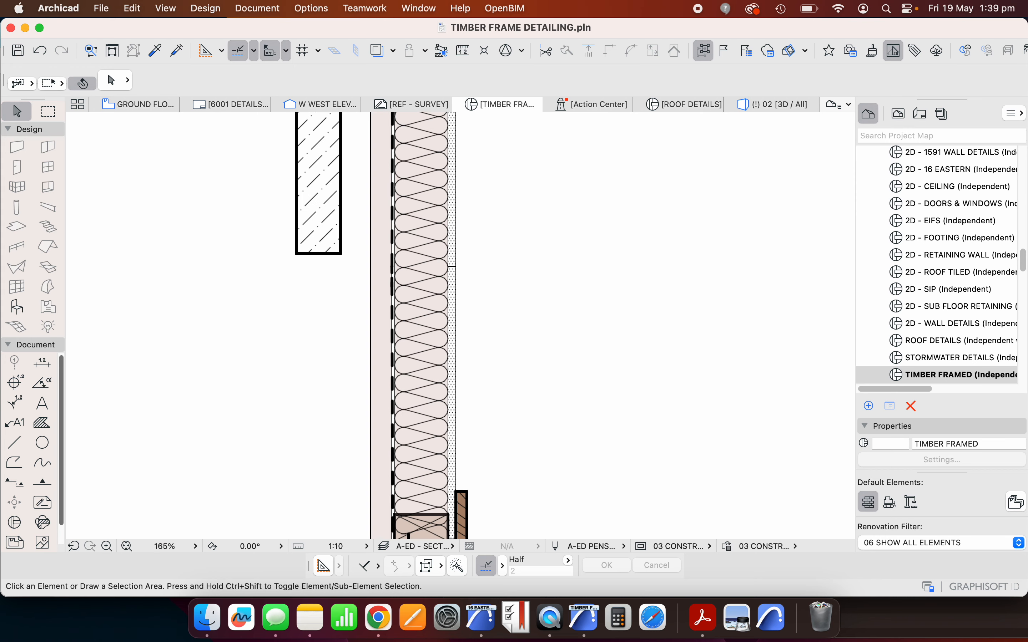
scroll(442, 225, "up", 1)
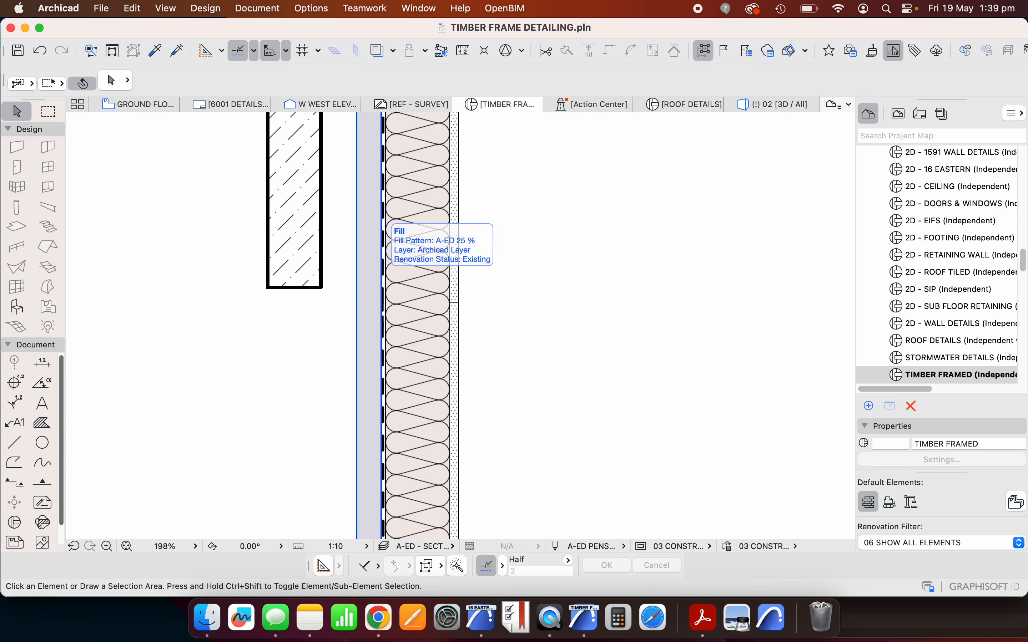
left_click(378, 213)
scroll(375, 362, "down", 4)
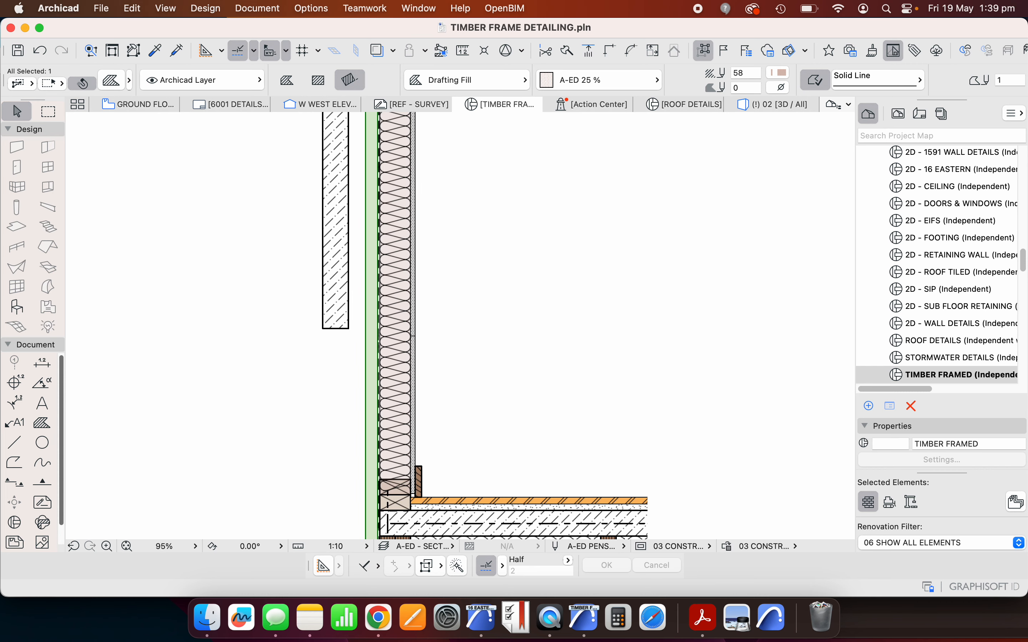
scroll(371, 307, "up", 5)
scroll(382, 330, "down", 5)
scroll(383, 336, "down", 2)
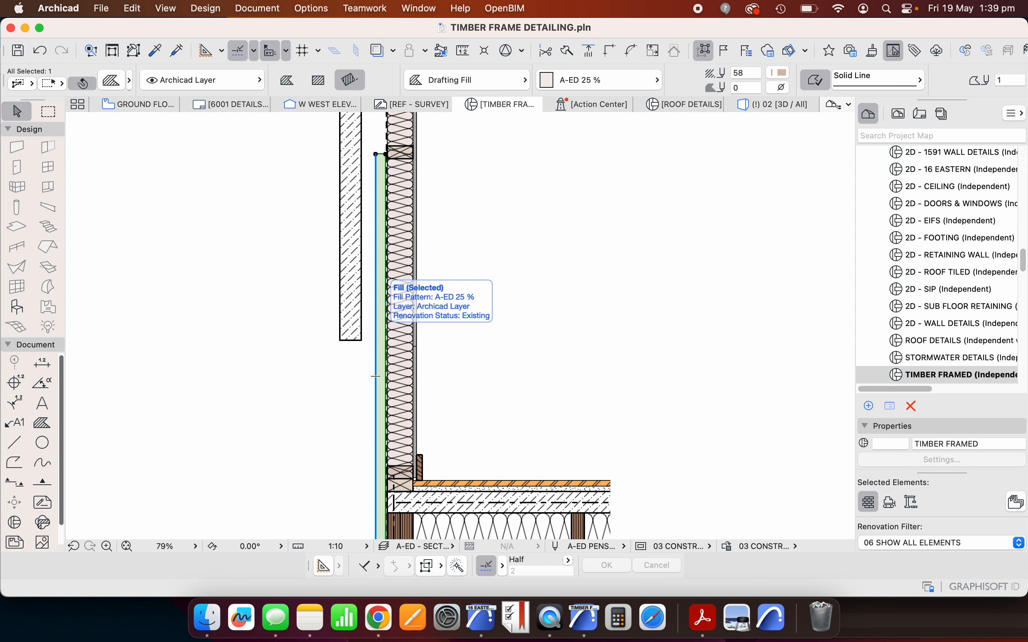
left_click(361, 230)
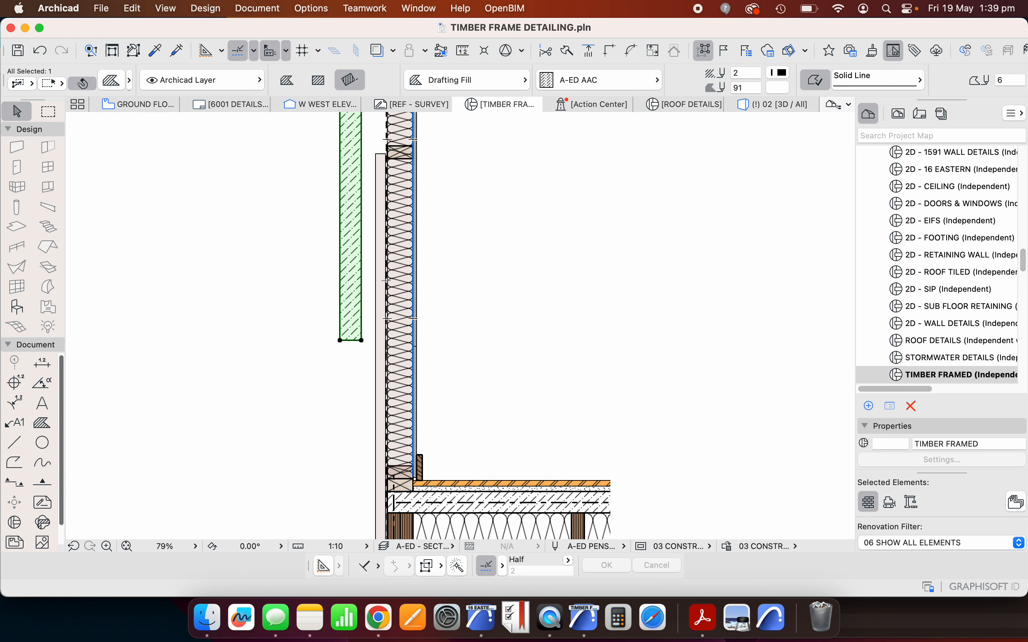
key("Escape")
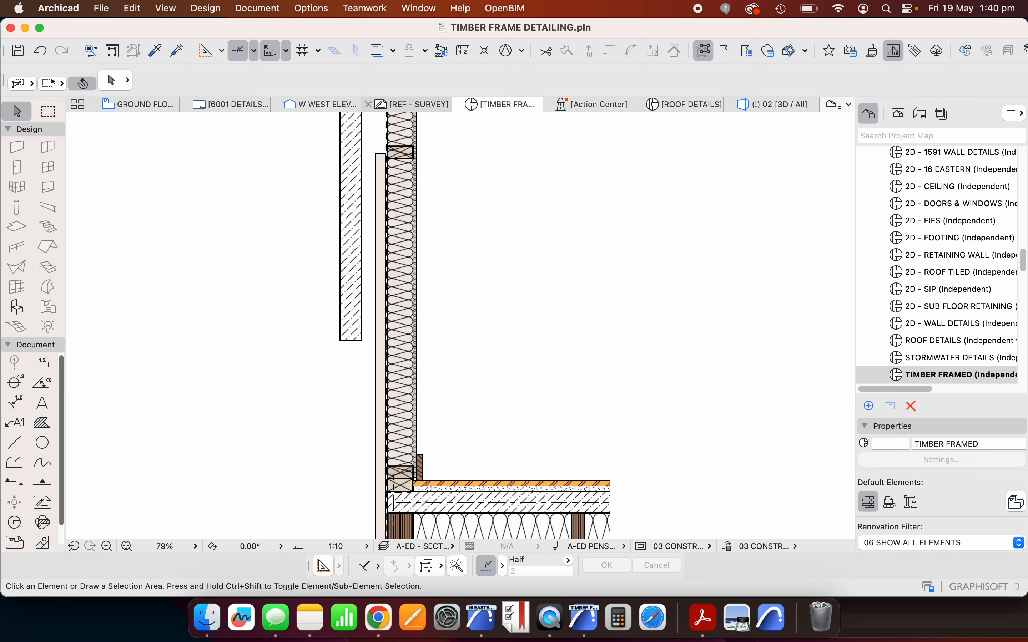
- Offset the upper edge of the narrowed A-ED 25 % fill up to the sloping rafter's underside
scroll(395, 165, "up", 5)
left_click(347, 170)
left_click(344, 125)
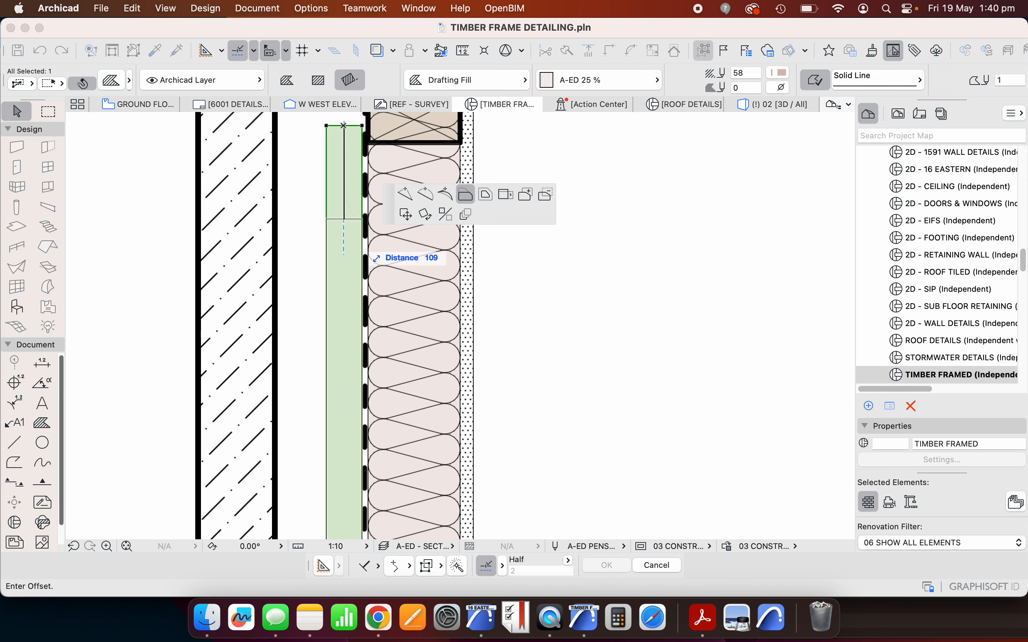
scroll(366, 332, "down", 6)
scroll(354, 280, "down", 4)
scroll(357, 207, "up", 10)
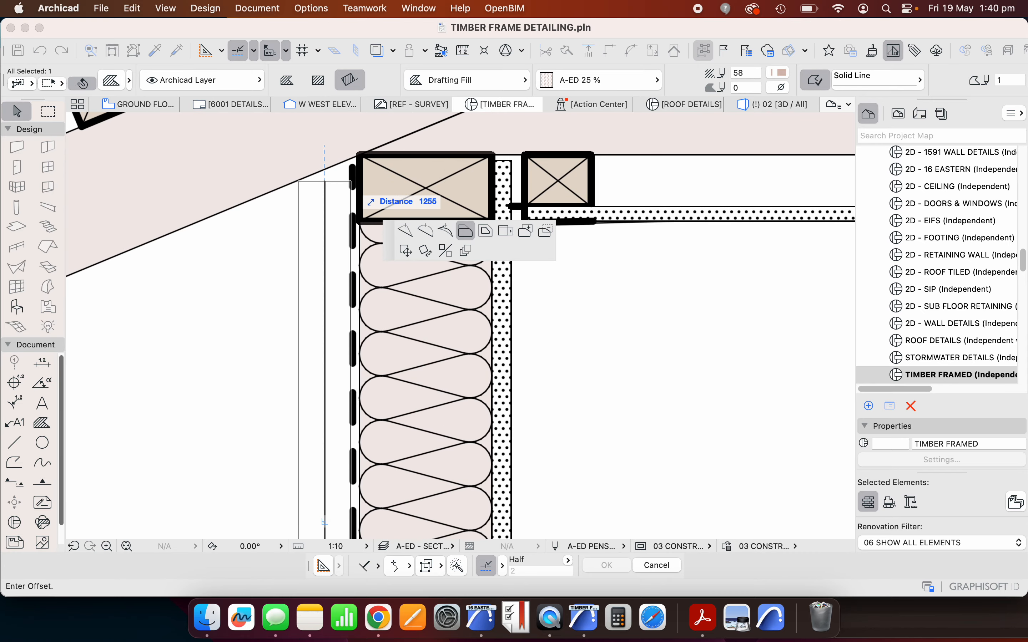
left_click(353, 182)
scroll(384, 159, "down", 10)
scroll(372, 229, "up", 4)
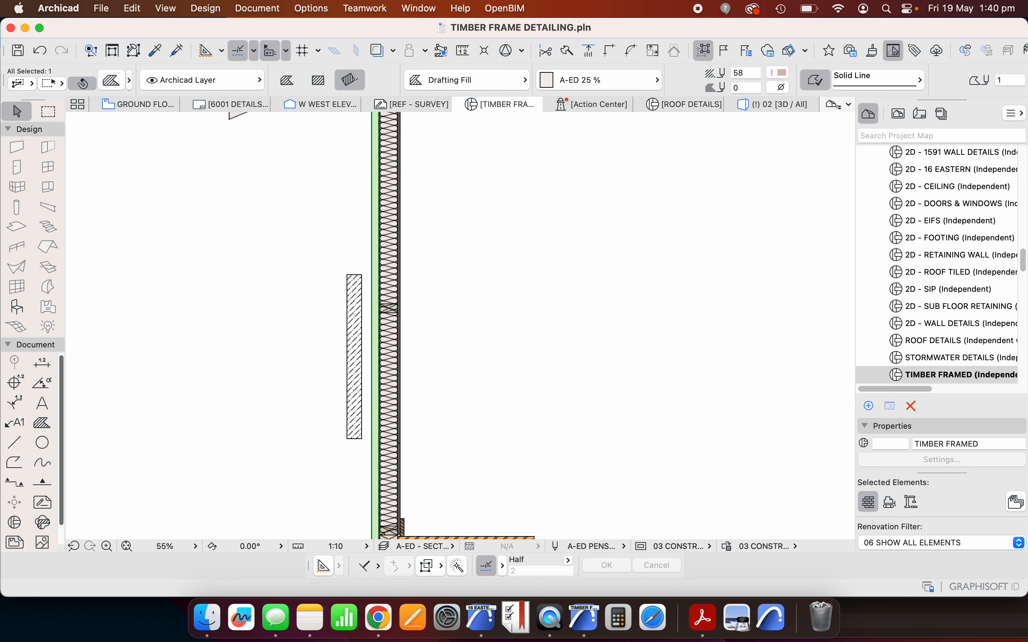
key("Escape")
- Move the A-ED AAC fill sideways so its inner face sits against the narrowed fill's outer face
scroll(372, 230, "up", 5)
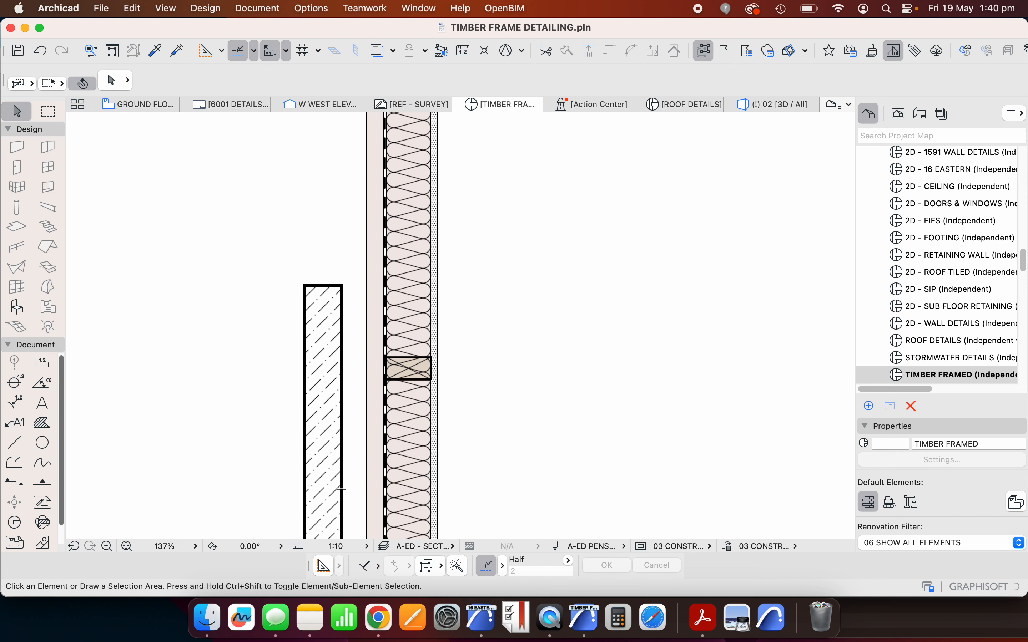
left_click(341, 305)
left_click_drag(341, 305, 366, 298)
key("Escape")
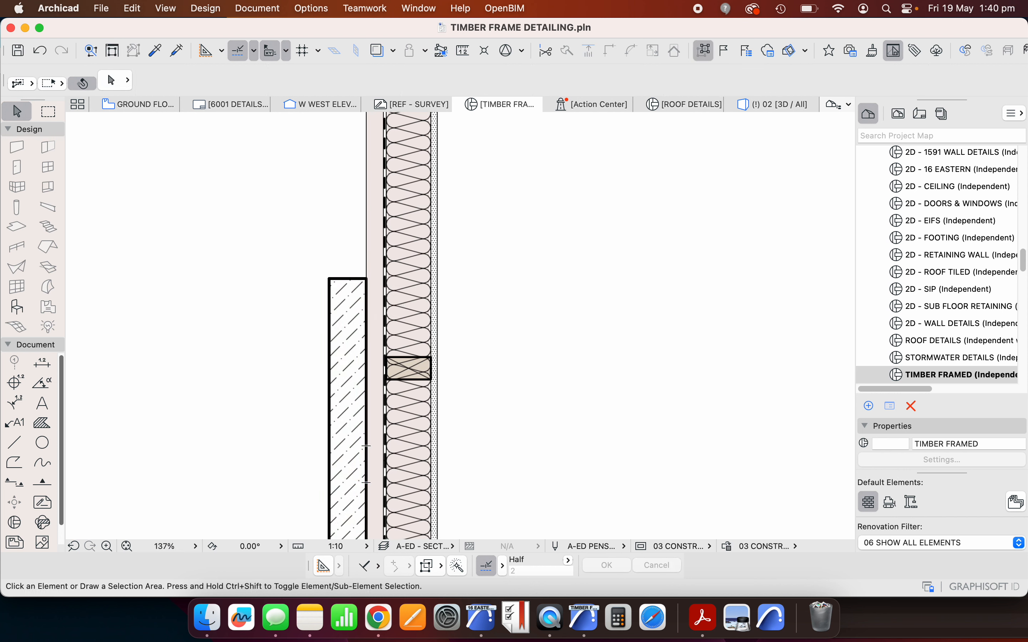
- Offset the upper edge of the A-ED AAC fill up to the sloping rafter's underside
left_click(351, 279)
left_click(351, 278)
scroll(344, 303, "down", 8)
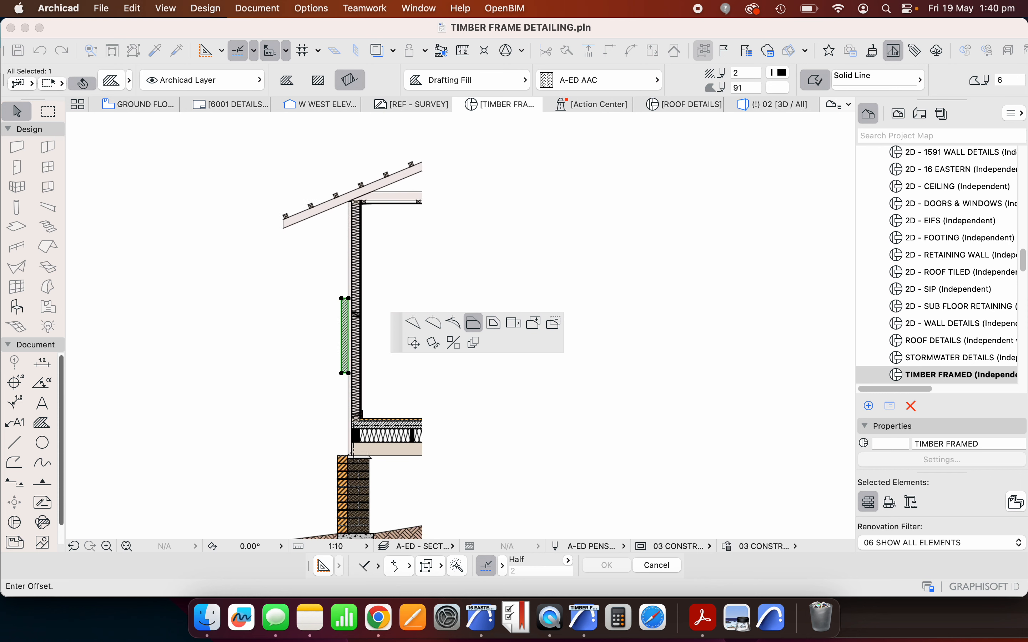
scroll(358, 210, "up", 8)
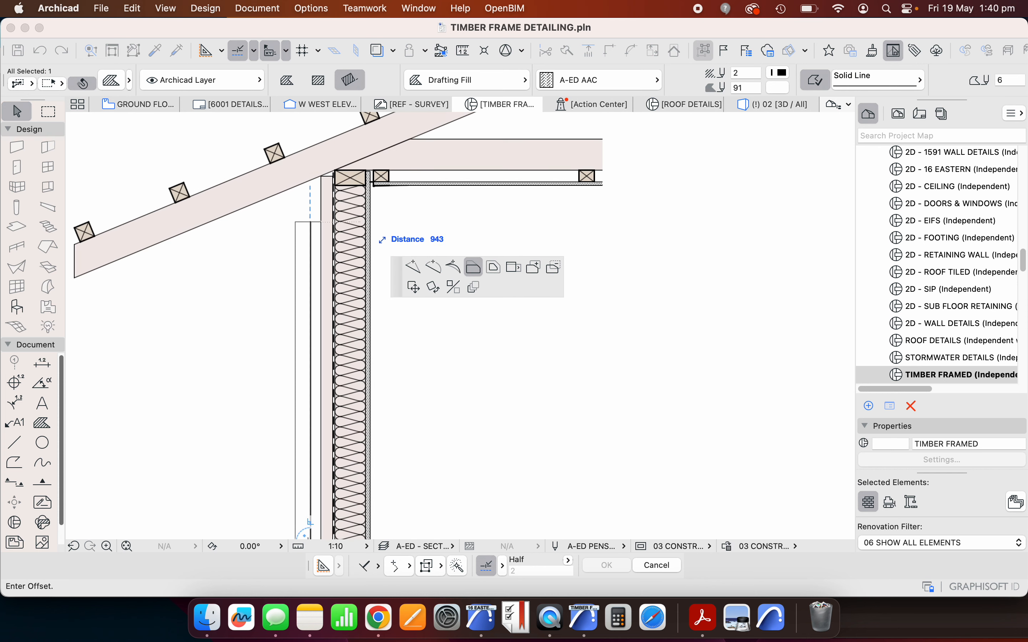
scroll(328, 210, "up", 5)
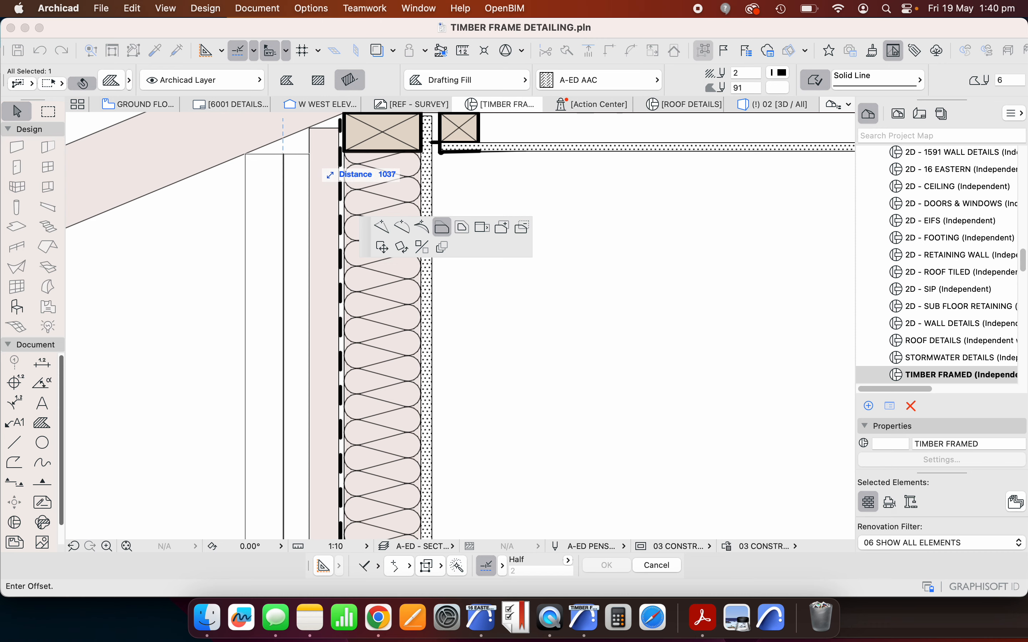
left_click(320, 174)
- Offset the lower edge of the A-ED AAC fill down to the dashed membrane just above the brickwork
scroll(320, 174, "down", 10)
scroll(316, 323, "up", 5)
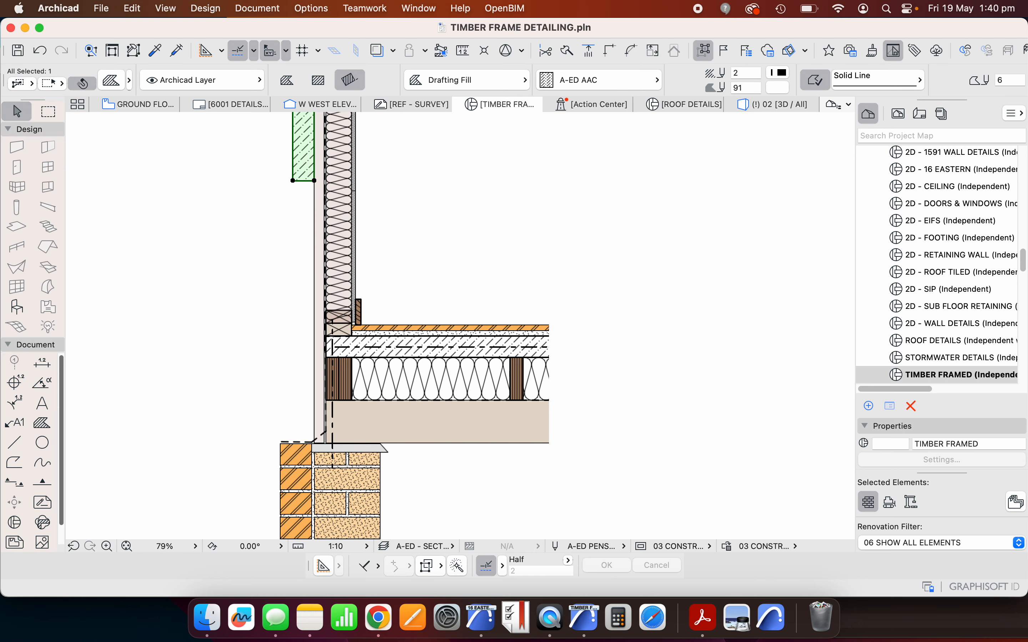
left_click(304, 181)
scroll(311, 442, "up", 10)
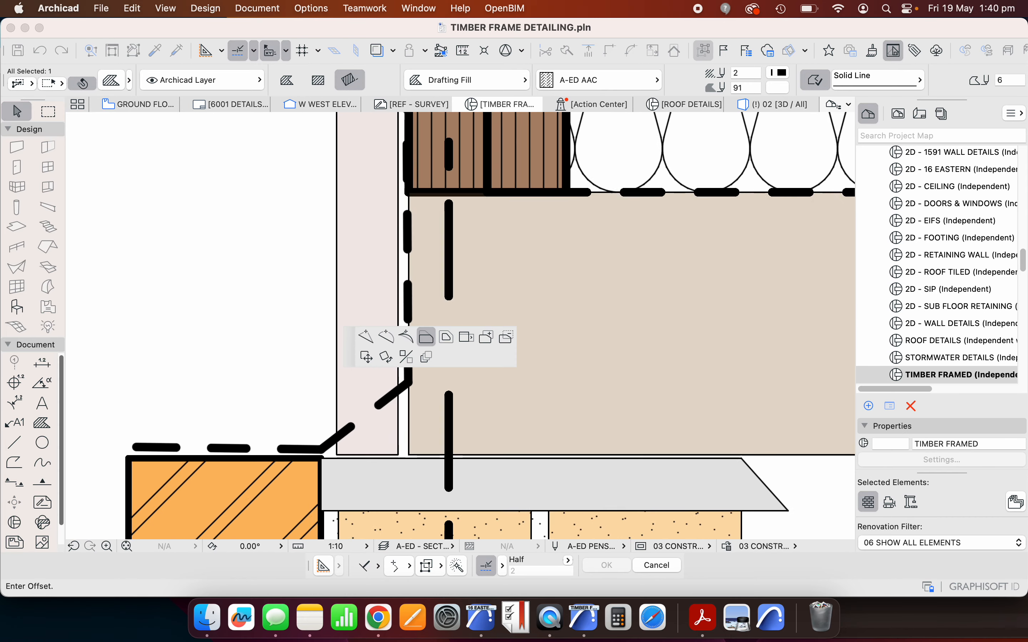
scroll(339, 426, "up", 1)
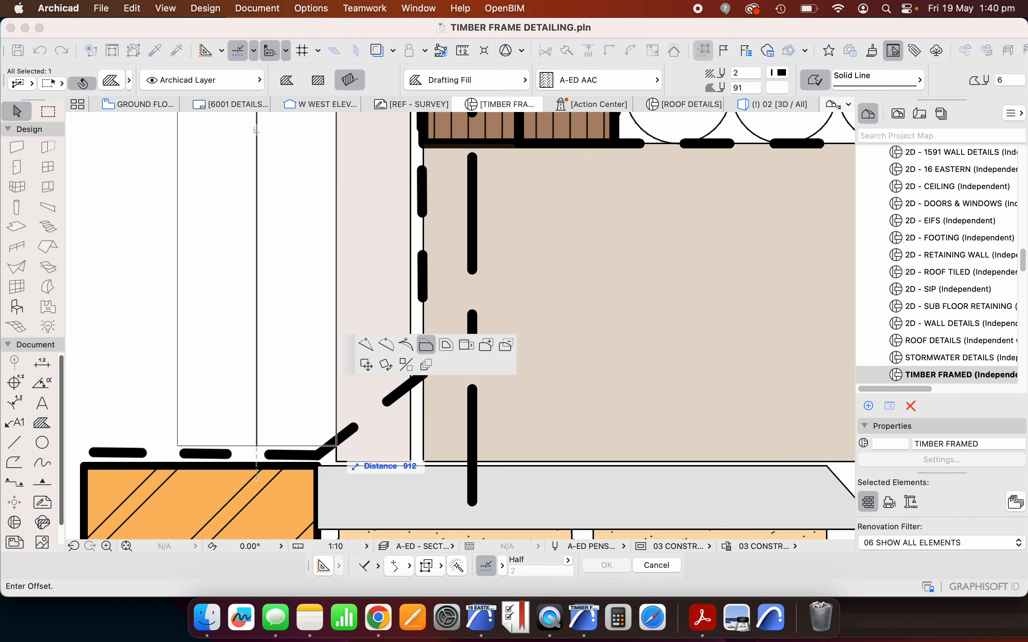
left_click(337, 447)
scroll(291, 232, "down", 10)
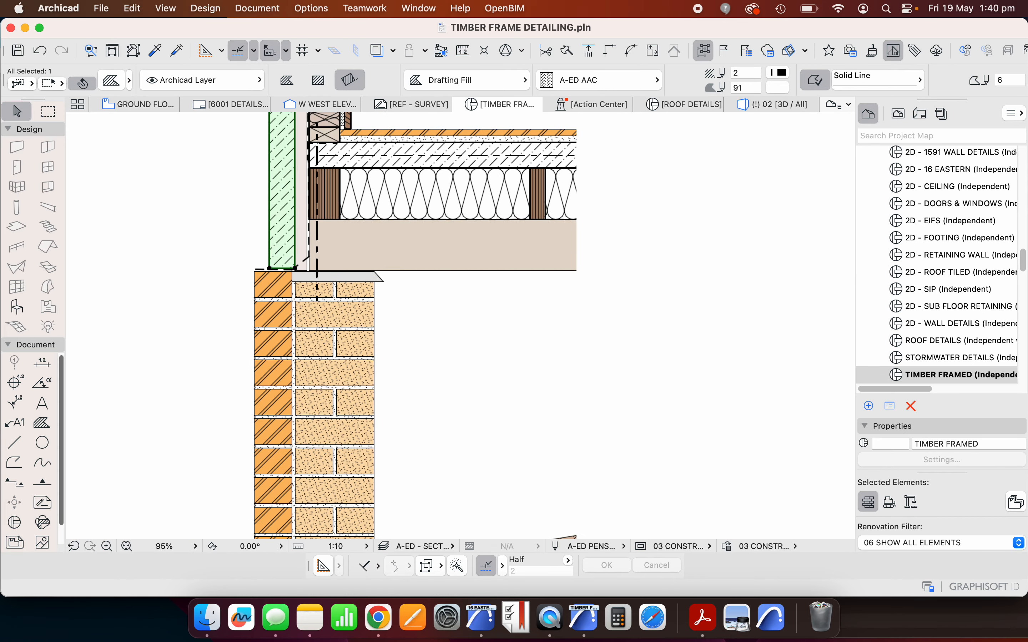
key("Escape")
- Examine the junction of the AAC panel, dashed membrane, floor bearer and brickwork at the wall's base
scroll(272, 267, "up", 1)
scroll(263, 274, "up", 3)
scroll(277, 295, "up", 3)
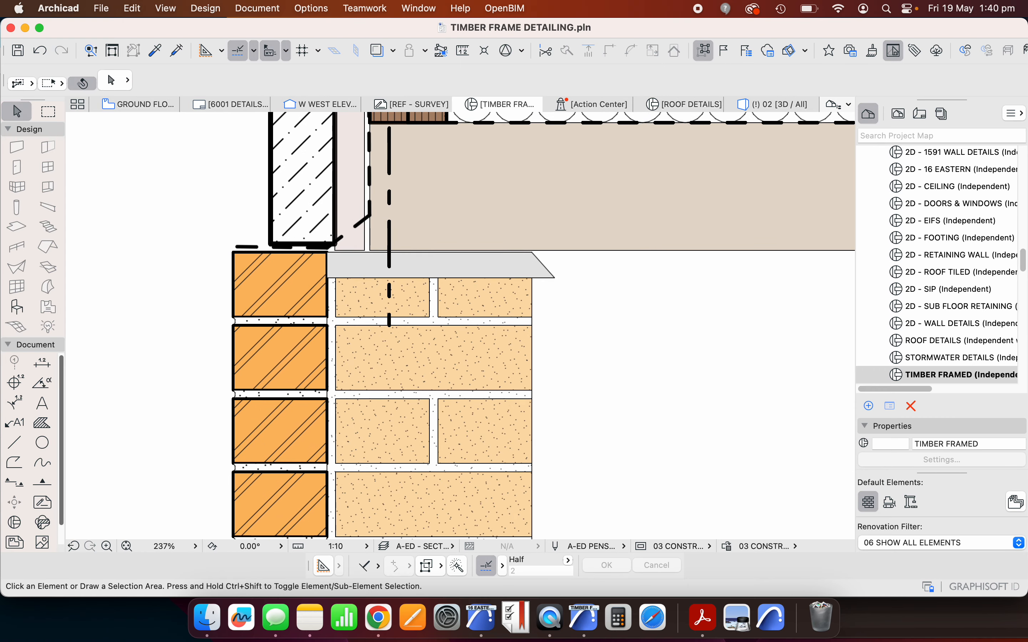
scroll(297, 188, "down", 2)
scroll(312, 206, "up", 2)
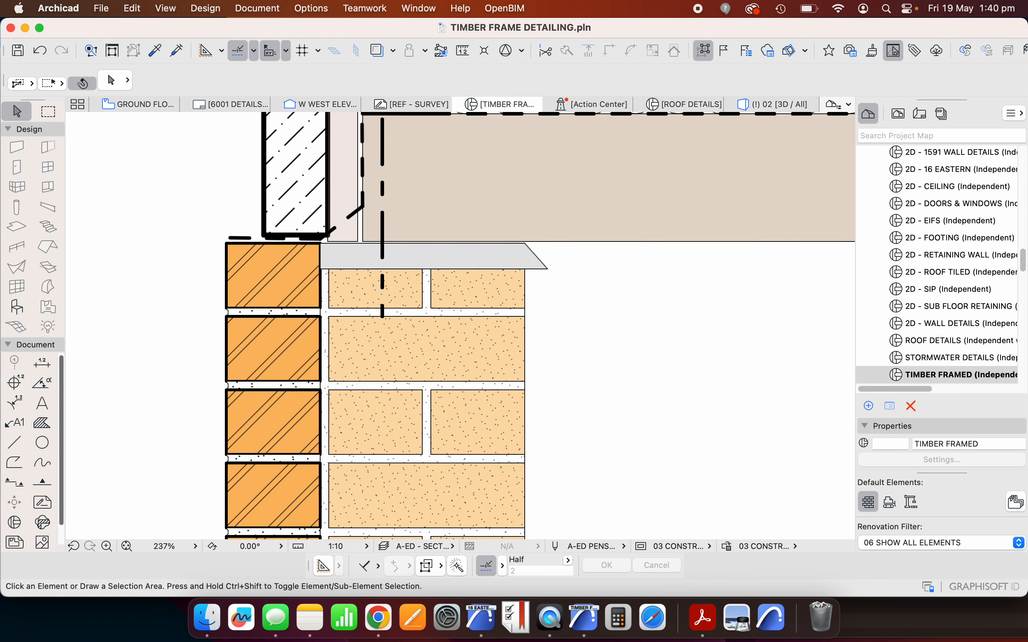
scroll(293, 265, "down", 3)
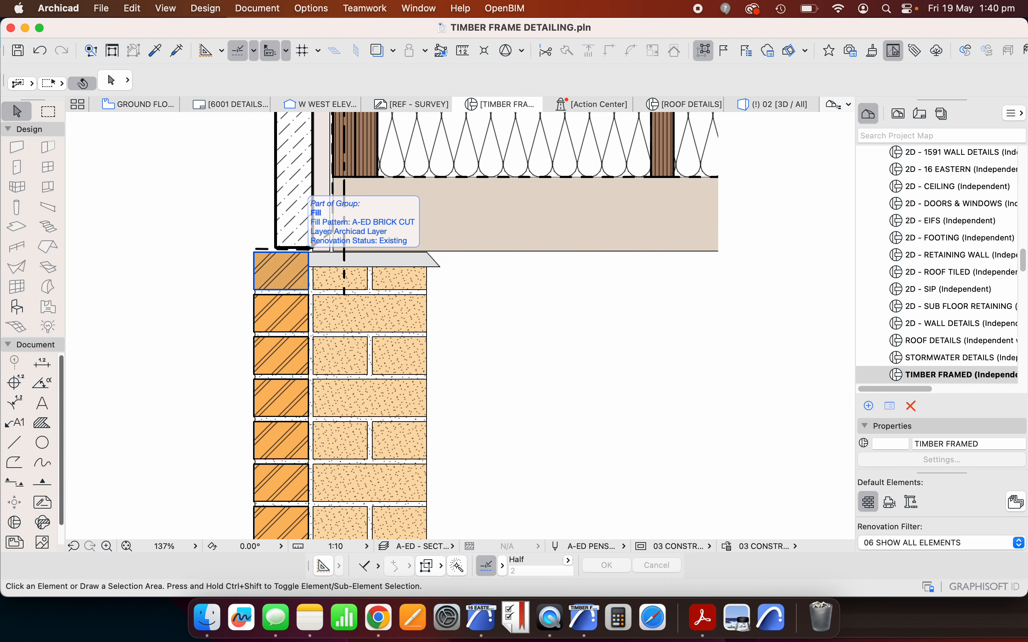
scroll(261, 339, "down", 3)
scroll(281, 183, "up", 4)
scroll(280, 412, "up", 6)
scroll(232, 262, "down", 5)
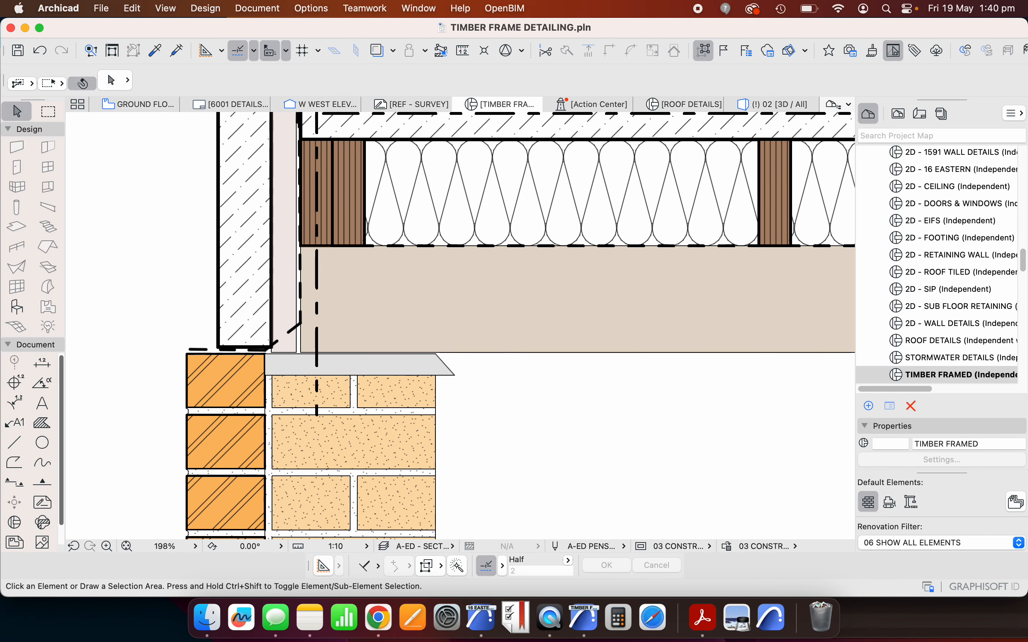
scroll(179, 348, "up", 1)
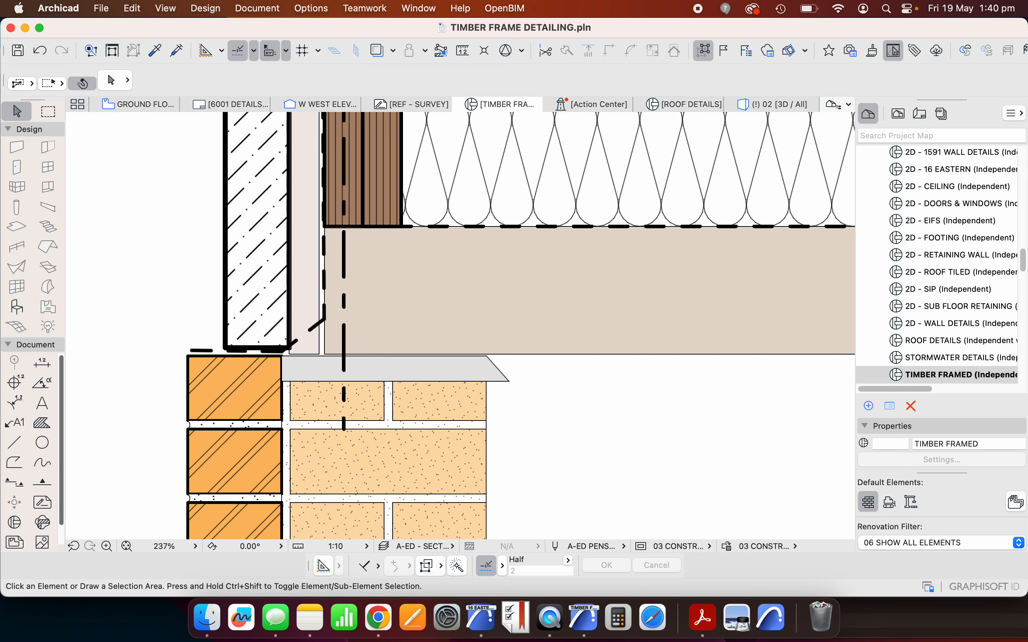
- Draw an A-ED SOLID flashing polyline from the brickwork's outer face, up and across its top course, and up behind the batten layer
left_click(14, 462)
scroll(152, 363, "up", 3)
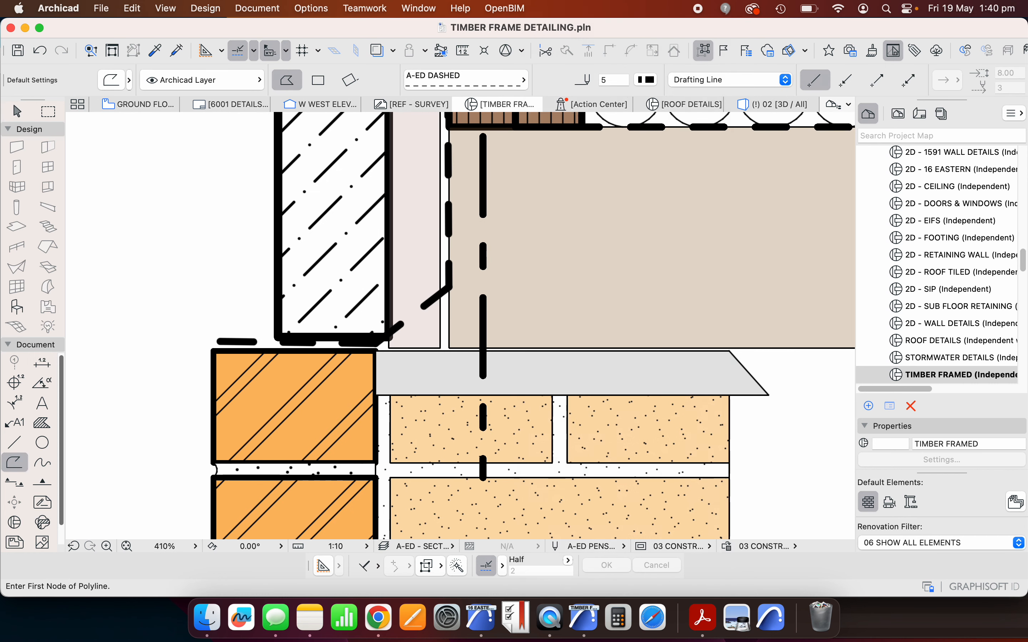
left_click(524, 80)
key("Up")
key("Up")
key("Up")
key("Up")
key("Up")
key("Up")
key("Up")
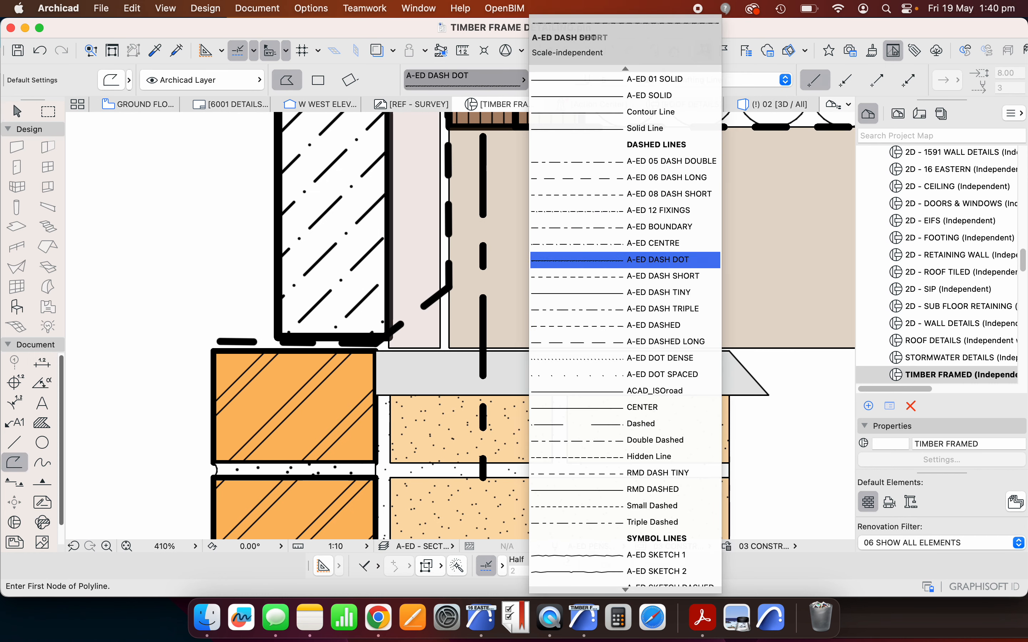
key("Up")
key("Up")
key("Up")
key("Up")
key("Up")
key("Up")
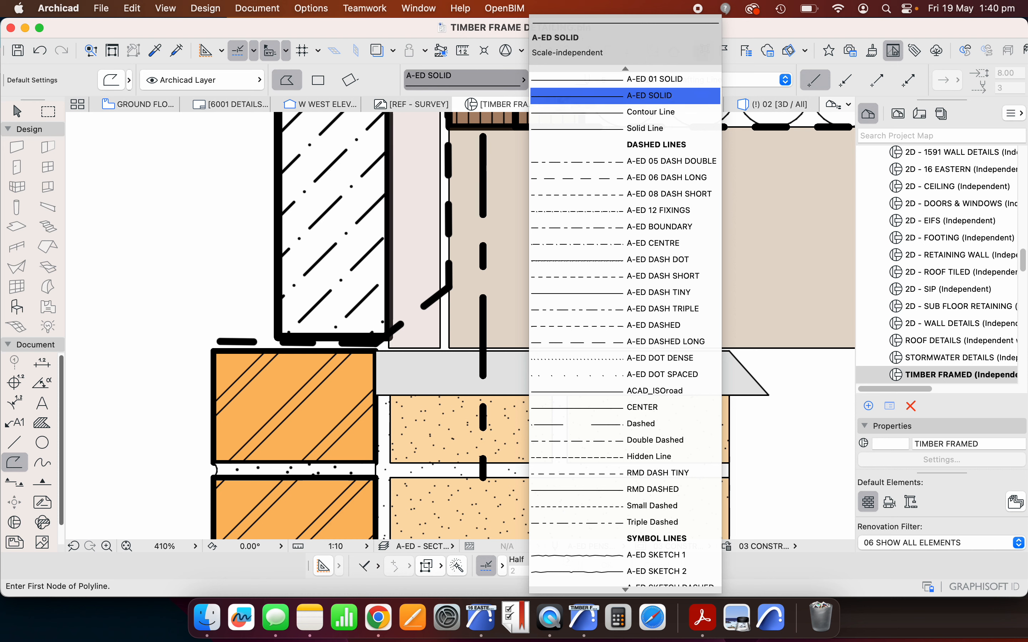
key("Return")
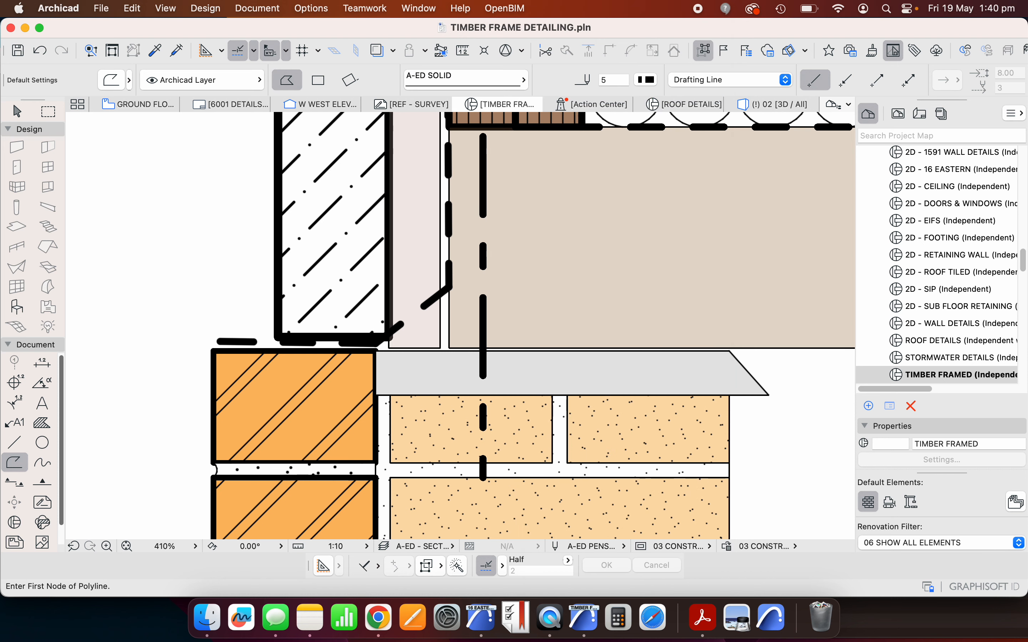
left_click(207, 399)
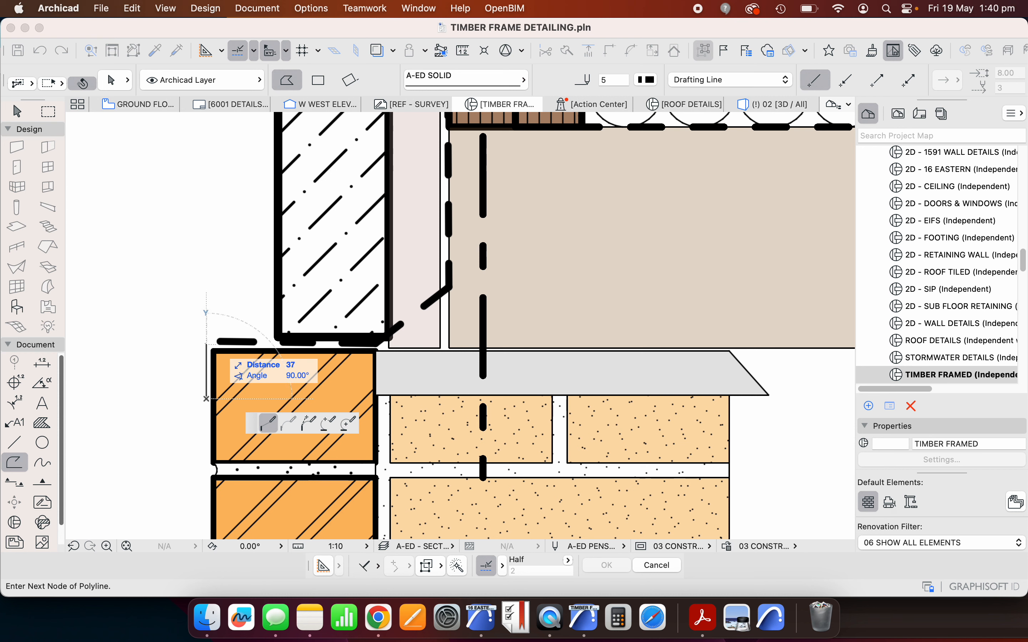
left_click(206, 345)
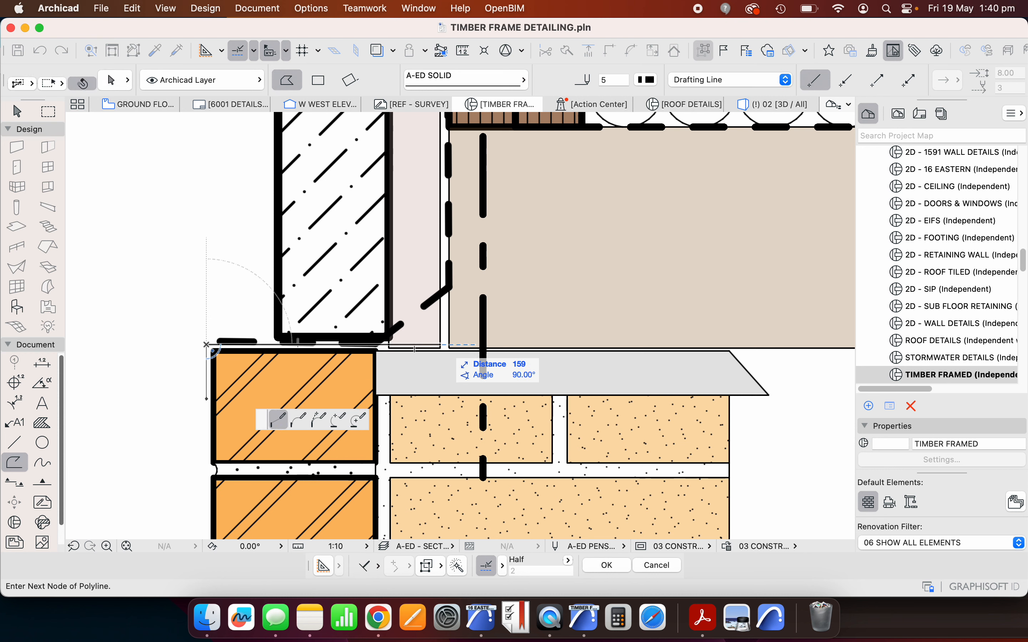
left_click(444, 345)
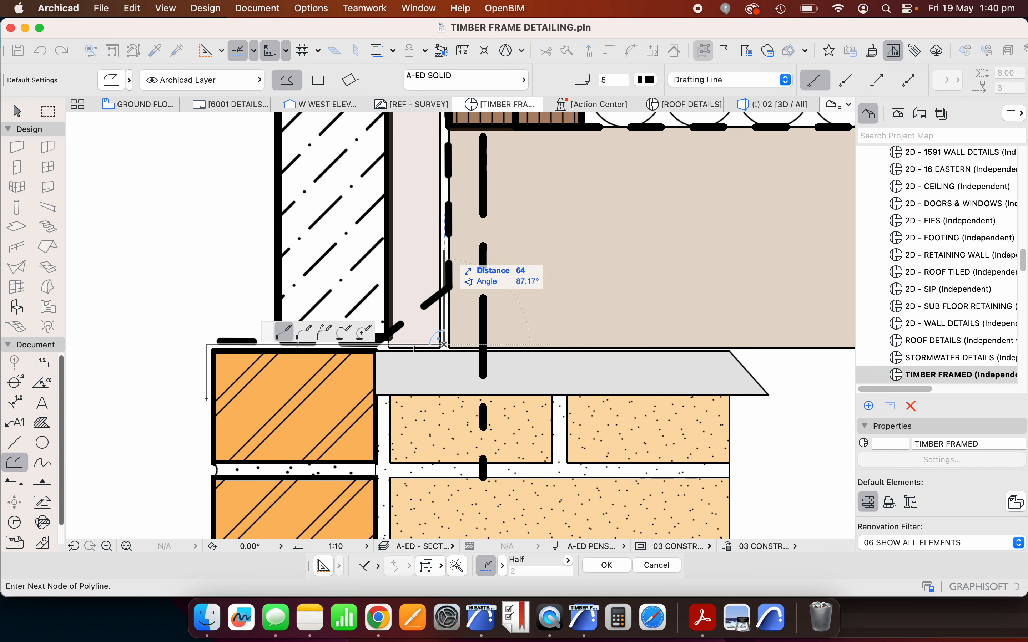
left_click(445, 196)
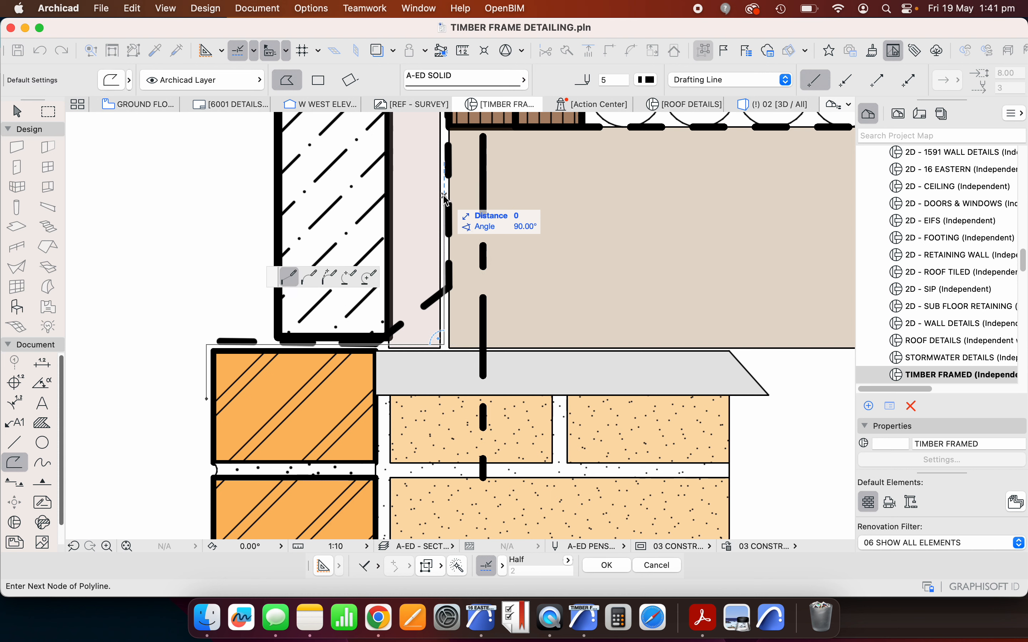
double_click(444, 196)
- Move the dashed membrane's lower bend point outward into the pale batten layer, in front of the flashing's upstand
left_click(411, 314)
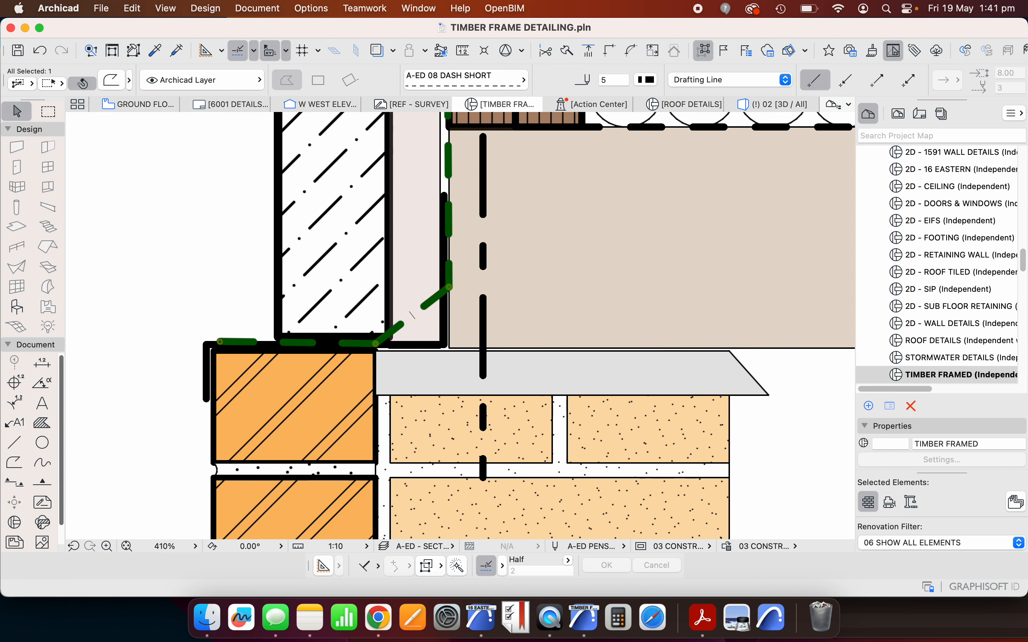
left_click(449, 287)
left_click(432, 291)
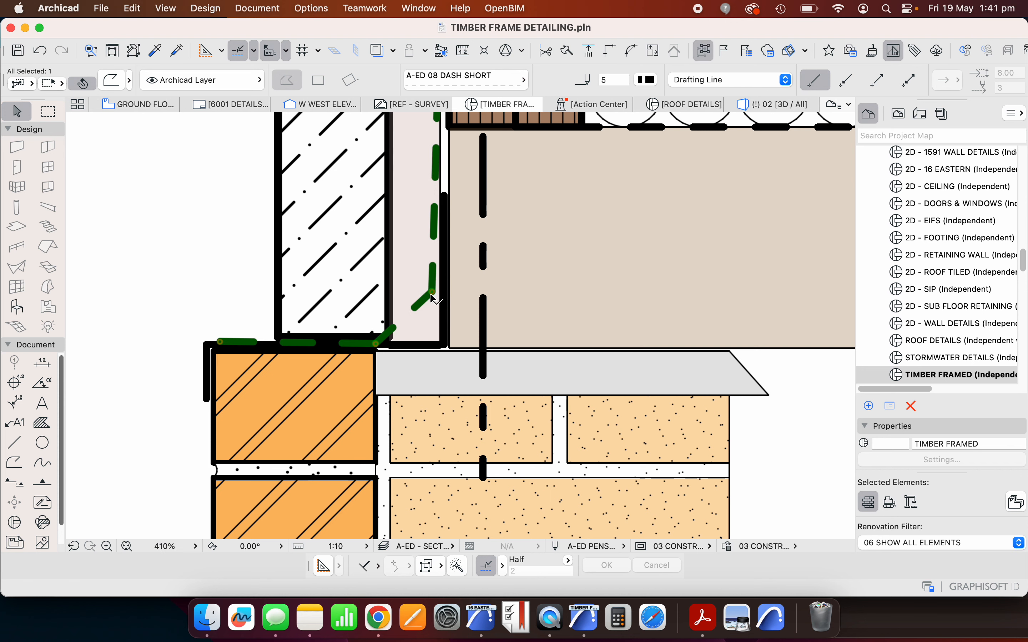
- Split the dashed membrane at its bend point and delete the part running diagonally down and across the brickwork
key("Escape")
left_click(434, 230)
left_click(567, 51)
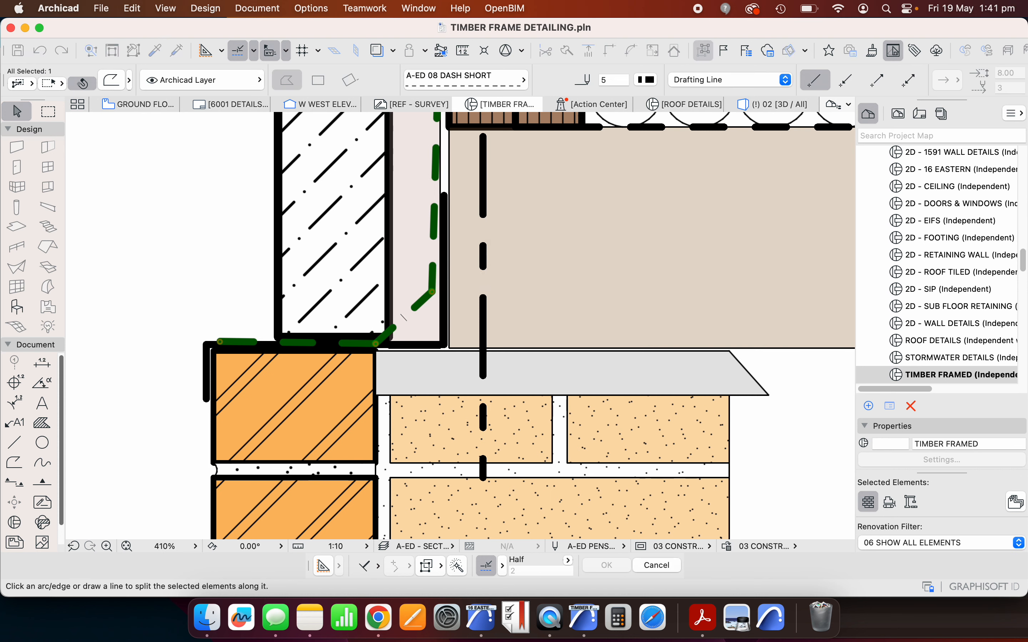
left_click(433, 292)
left_click(458, 292)
left_click(454, 307)
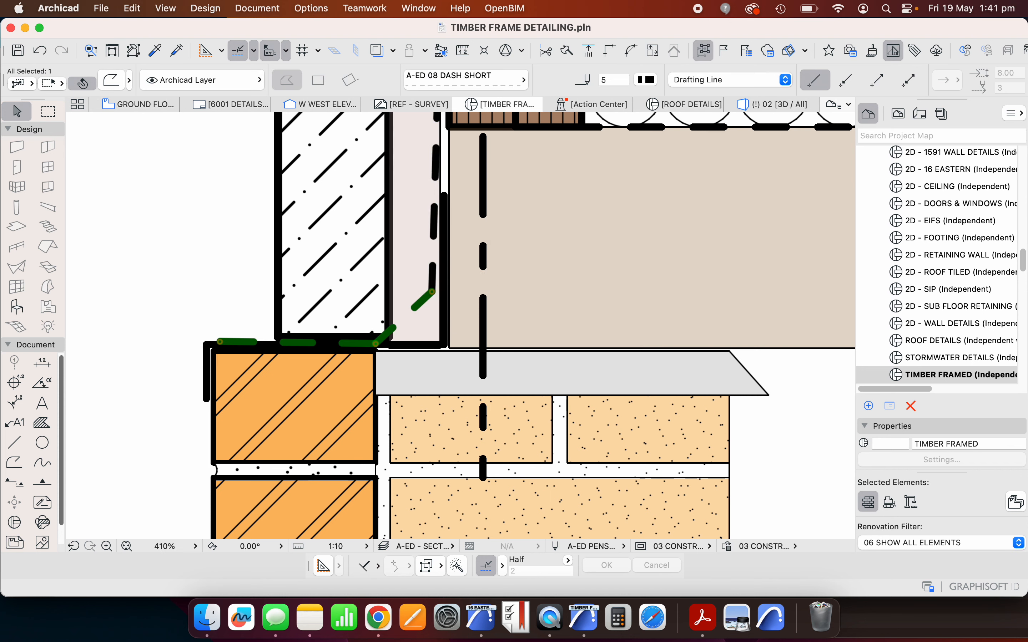
key("Escape")
key("Delete")
- Examine the solid flashing and the trimmed membrane's lower end where the wall meets the brickwork
scroll(411, 288, "down", 5)
scroll(411, 287, "up", 5)
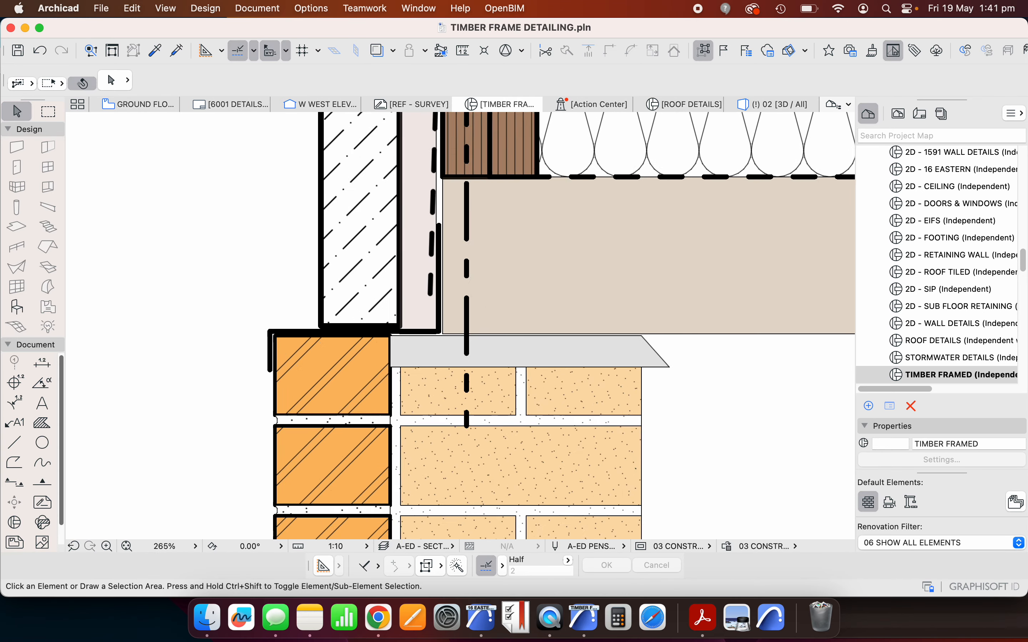
left_click(450, 307)
scroll(489, 308, "down", 5)
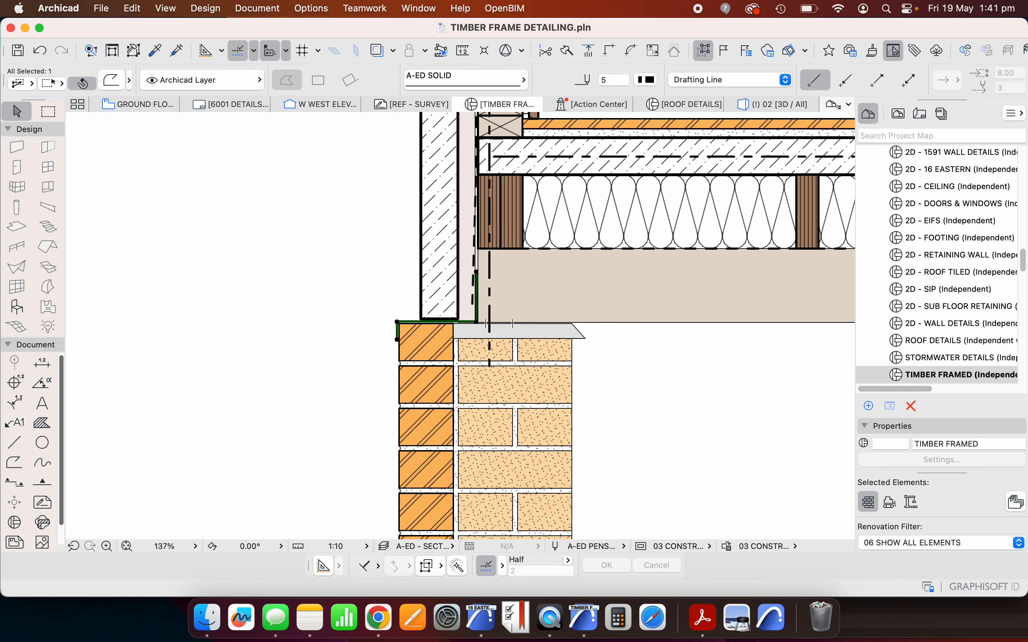
key("Escape")
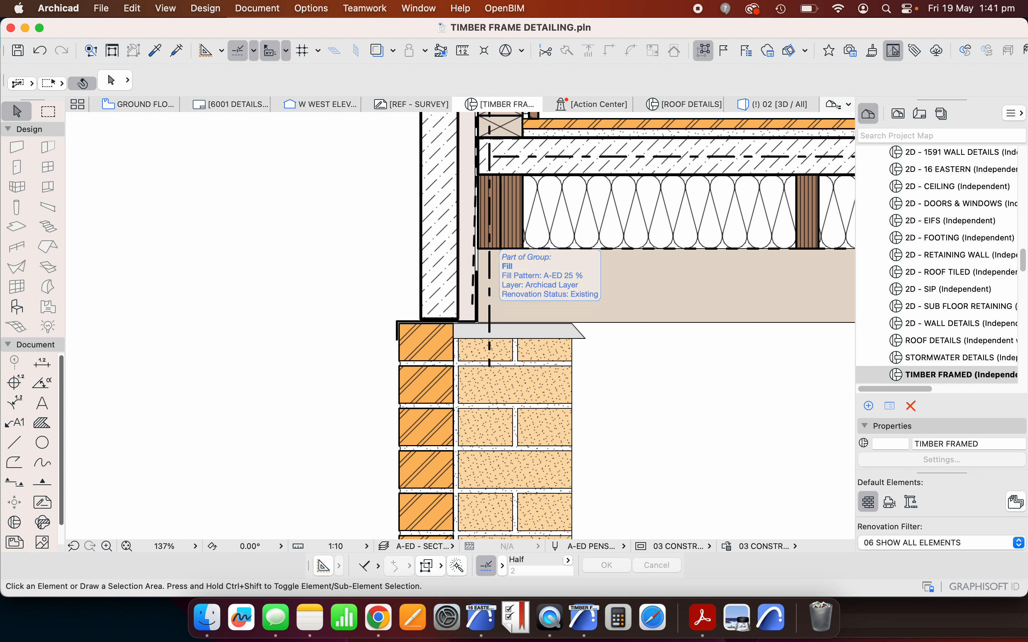
left_click(475, 221)
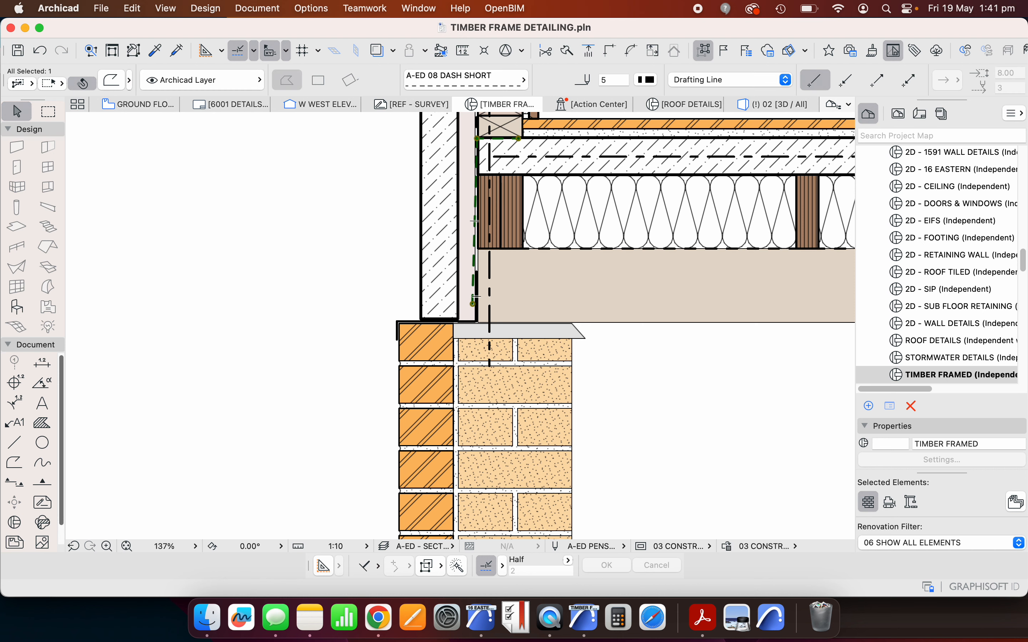
key("Escape")
scroll(475, 221, "up", 5)
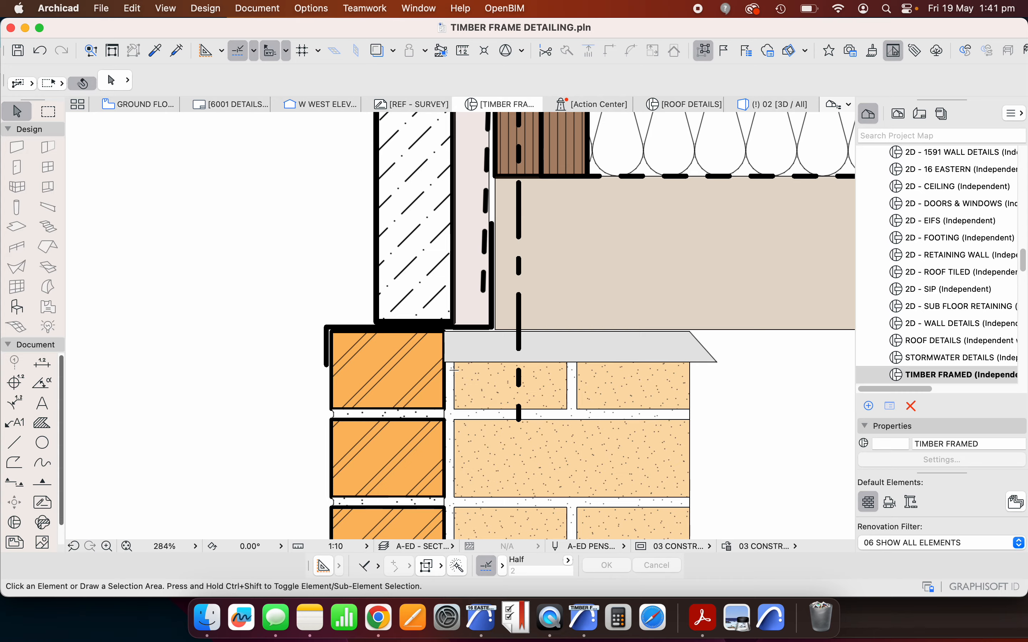
- Check how the brick base lines up with the AAC panel above it and the floor structure behind
scroll(454, 370, "down", 10)
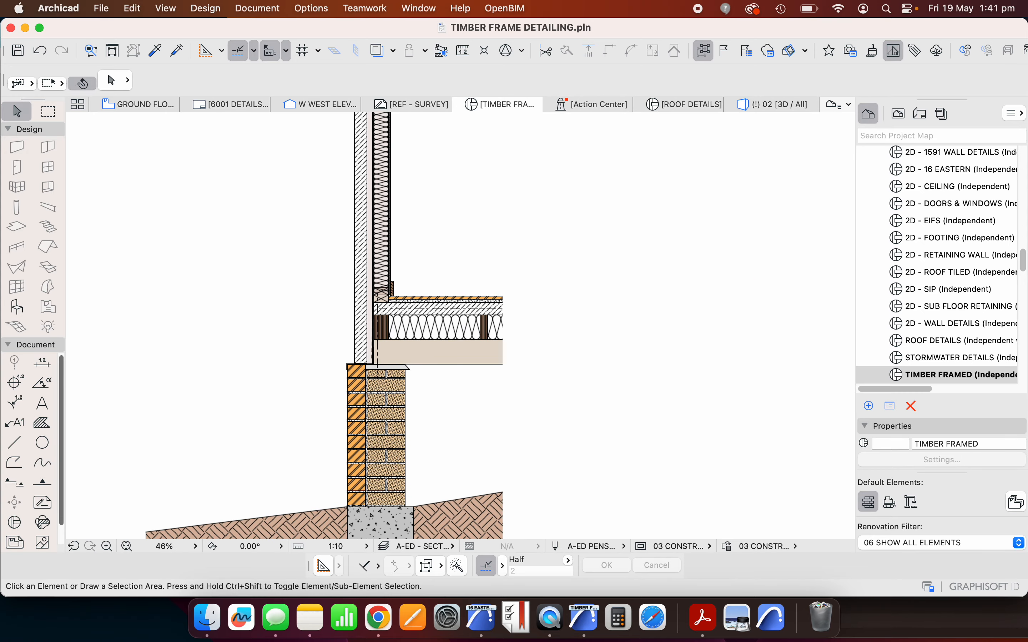
scroll(382, 324, "down", 2)
scroll(382, 324, "up", 5)
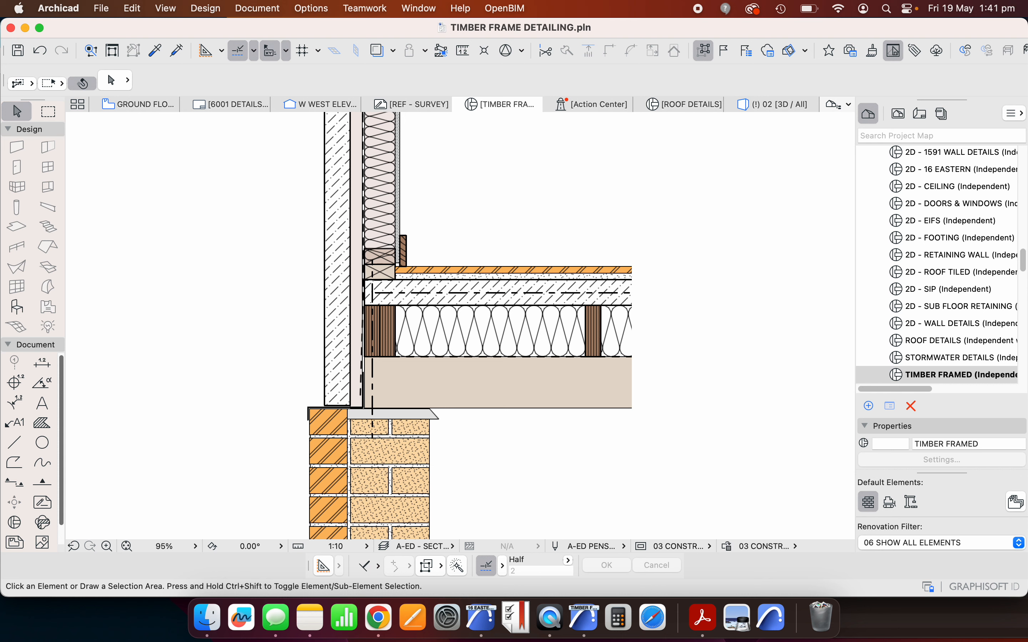
scroll(278, 128, "down", 3)
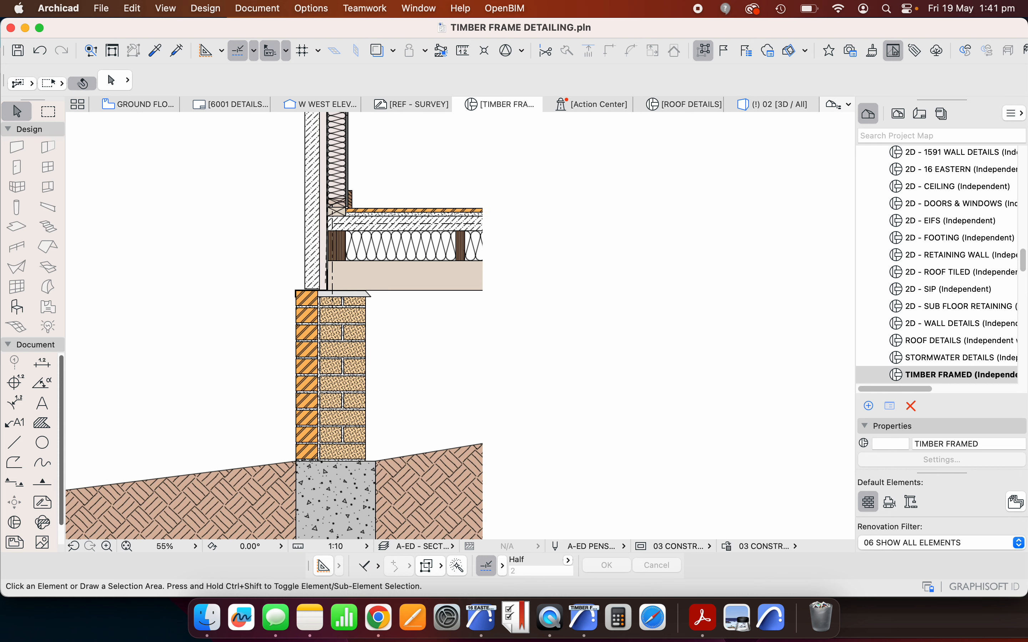
left_click(307, 332)
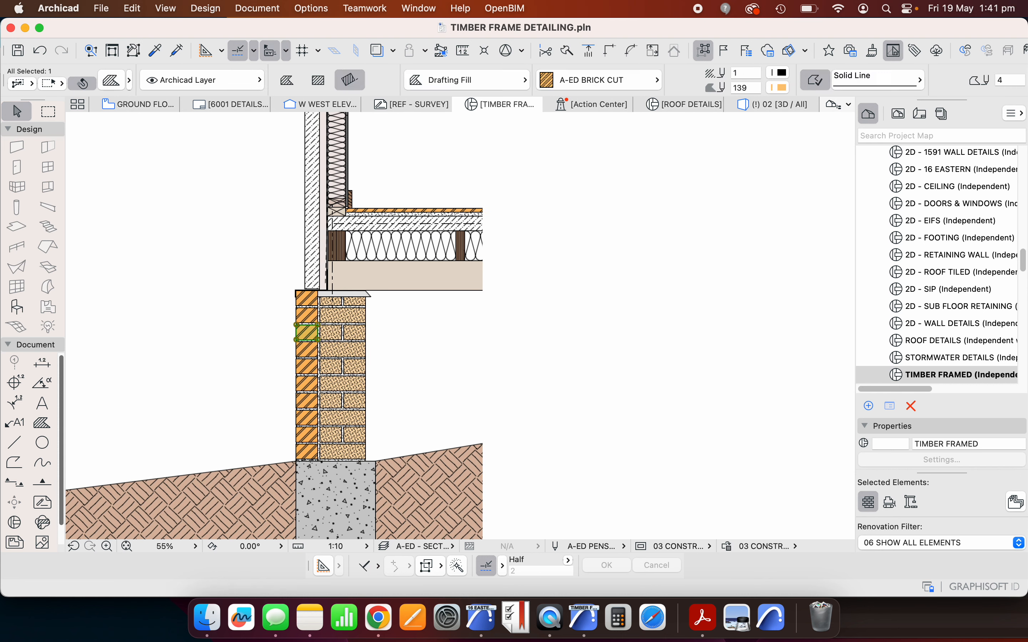
left_click(305, 315)
left_click(312, 263)
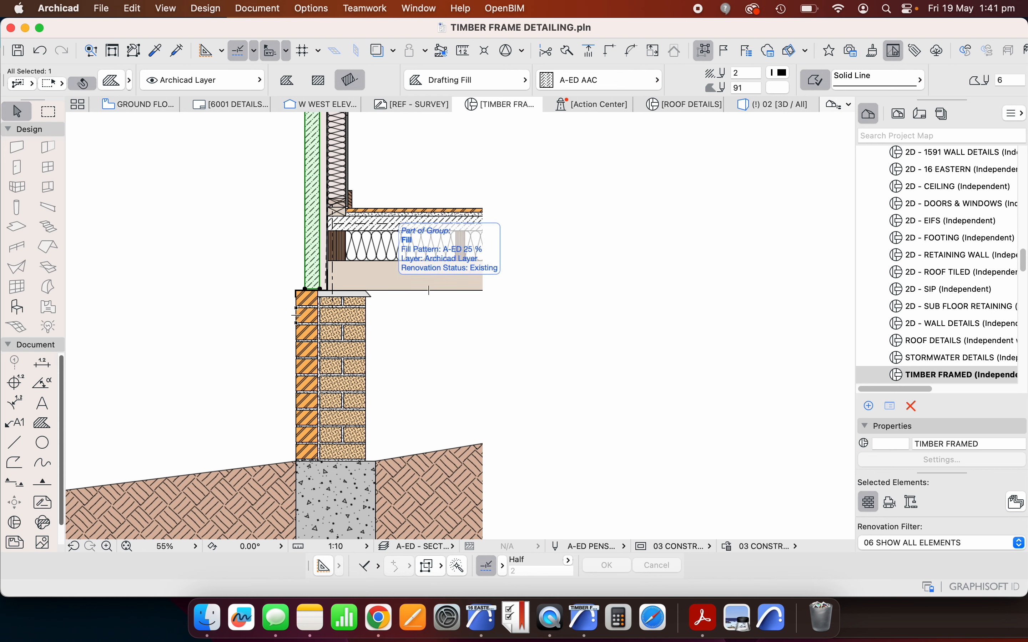
key("Escape")
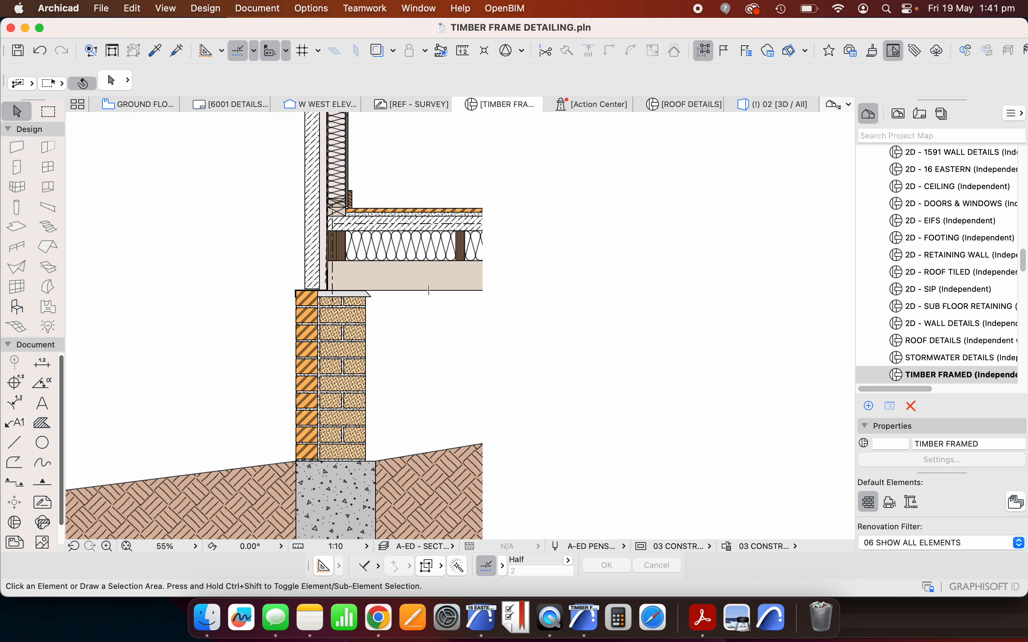
scroll(323, 197, "up", 10)
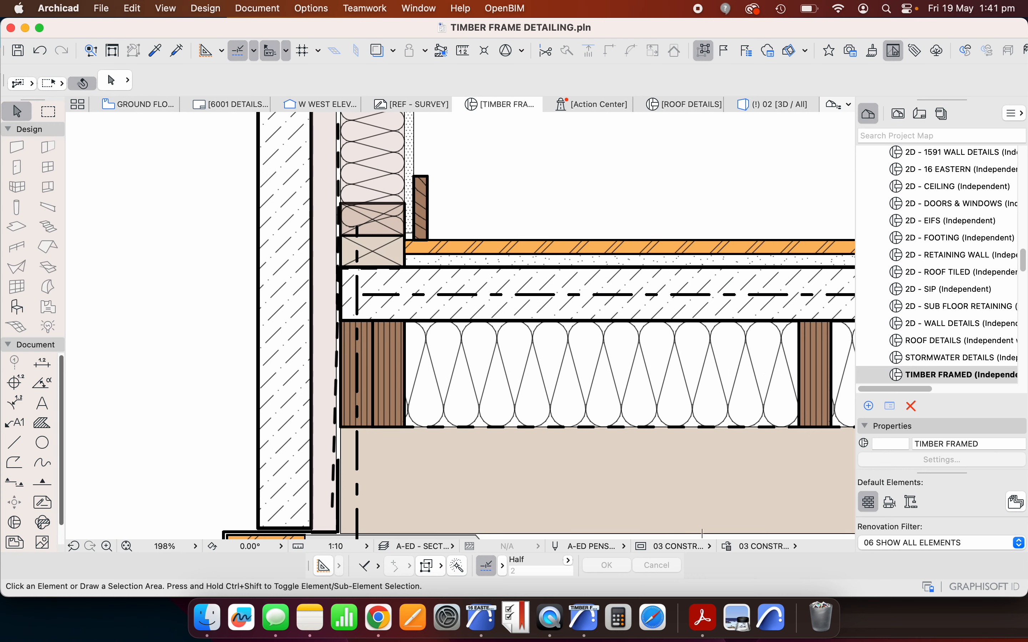
left_click(324, 197)
scroll(329, 199, "down", 6)
scroll(315, 225, "up", 6)
scroll(289, 261, "up", 1)
key("Escape")
left_click(320, 269)
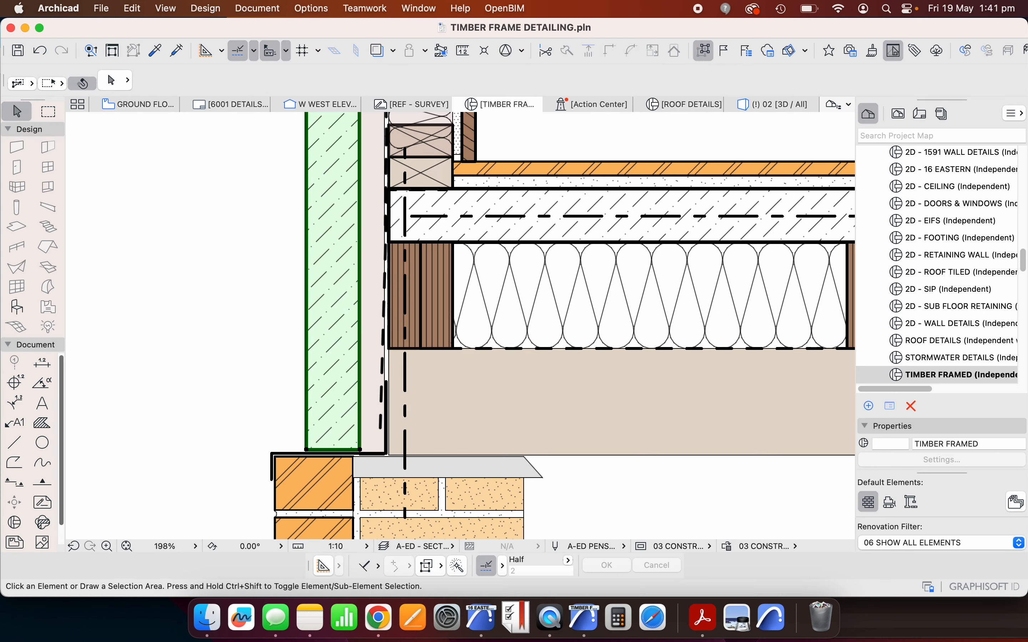
key("super+d")
left_click(314, 270)
scroll(266, 272, "down", 4)
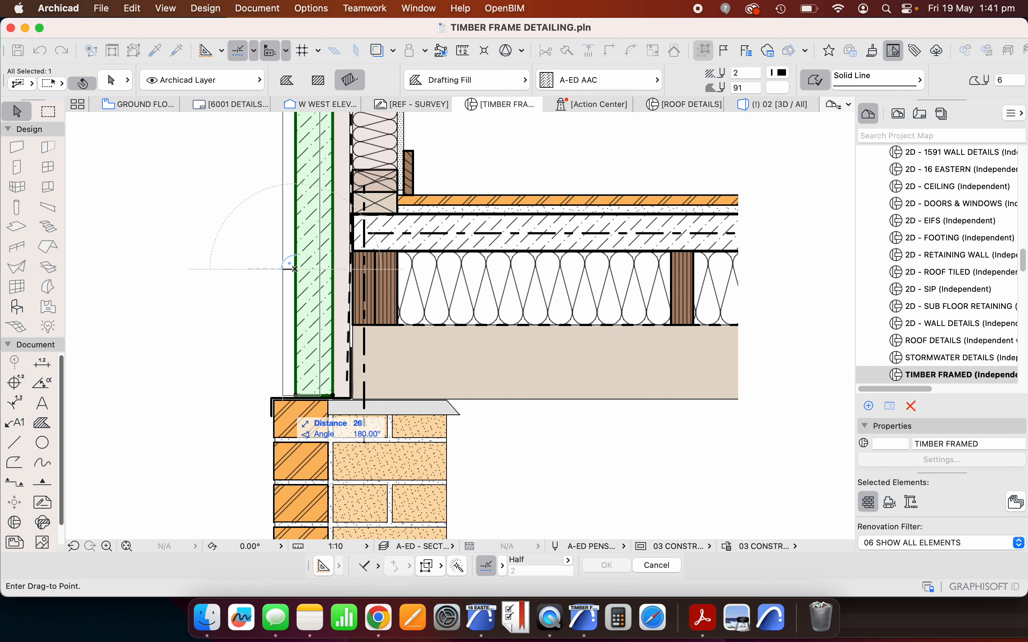
key("Escape")
key("Escape")
- Move the brick base, mortar, footing, ground and solid flashing together inward until the brickwork's outer face lines up with the AAC panel's outer face
scroll(259, 121, "down", 5)
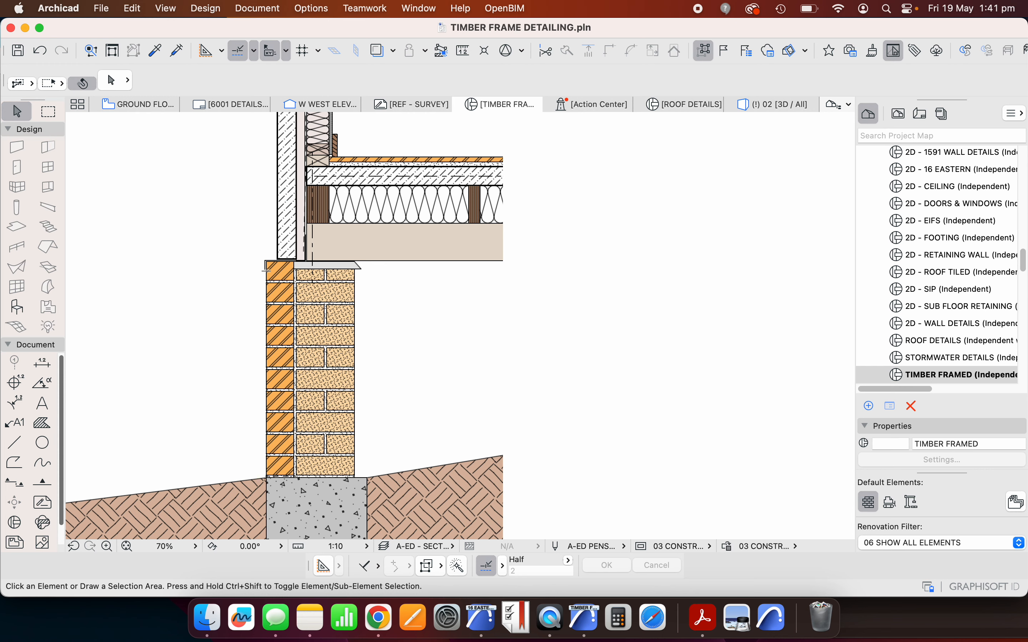
scroll(310, 198, "down", 3)
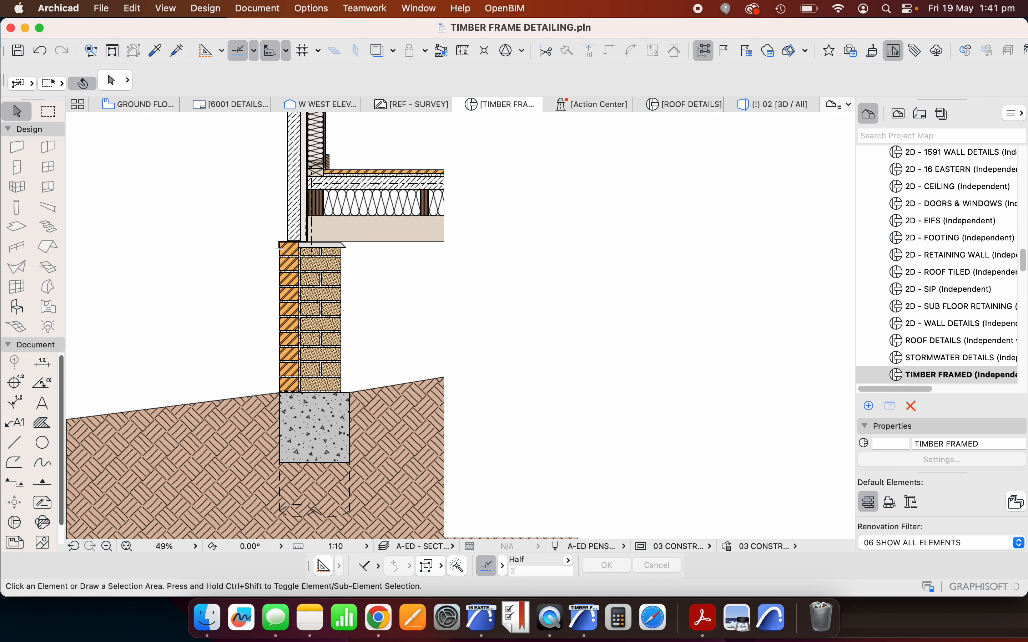
scroll(279, 248, "down", 3)
left_click(192, 245)
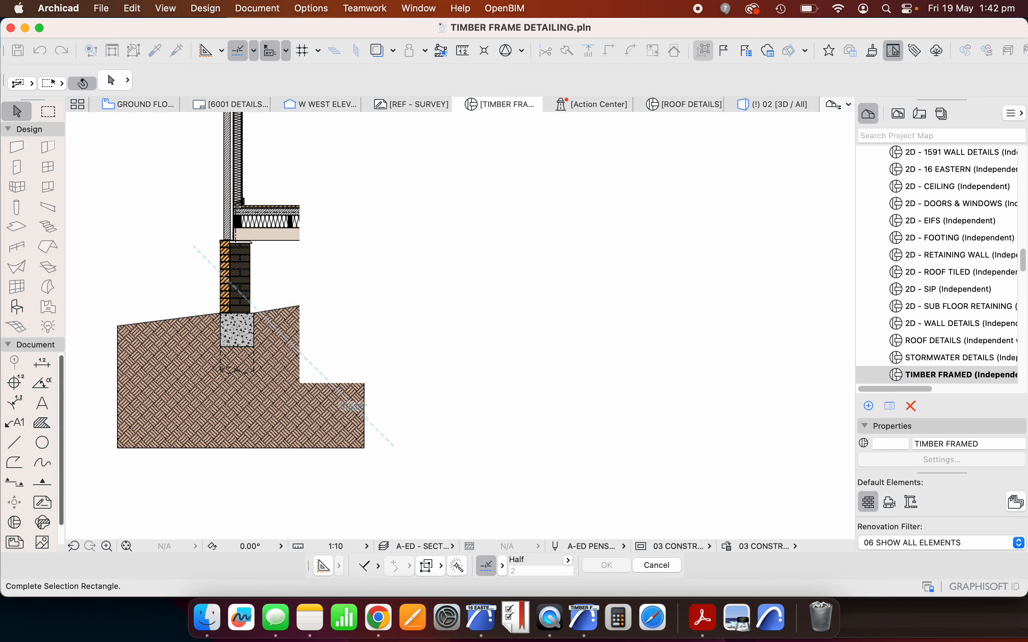
left_click(313, 369)
scroll(227, 267, "up", 10)
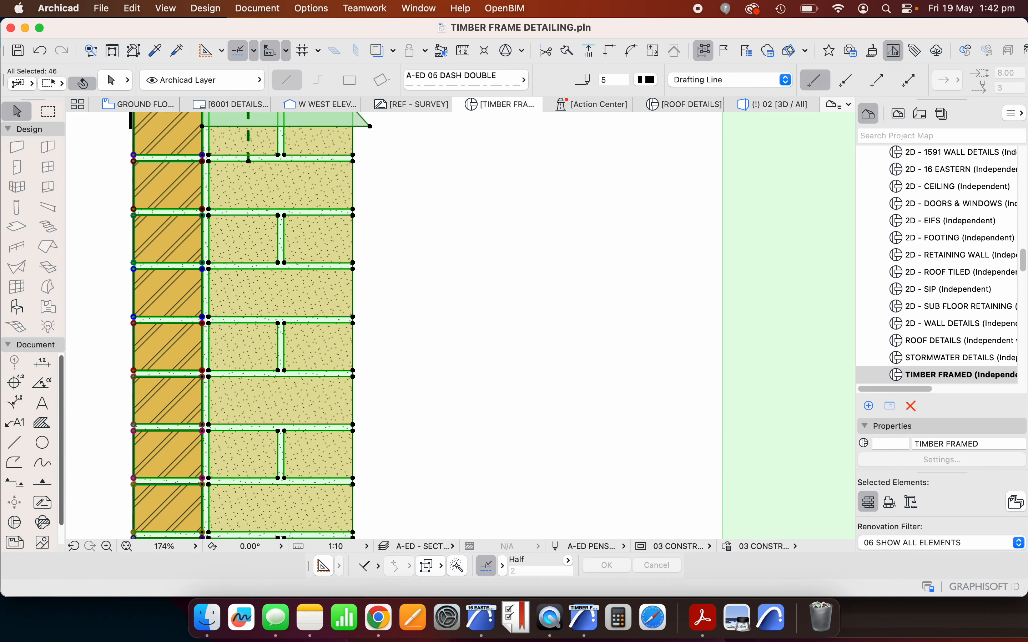
left_click(230, 266, "shift")
scroll(282, 305, "down", 5)
scroll(266, 252, "up", 5)
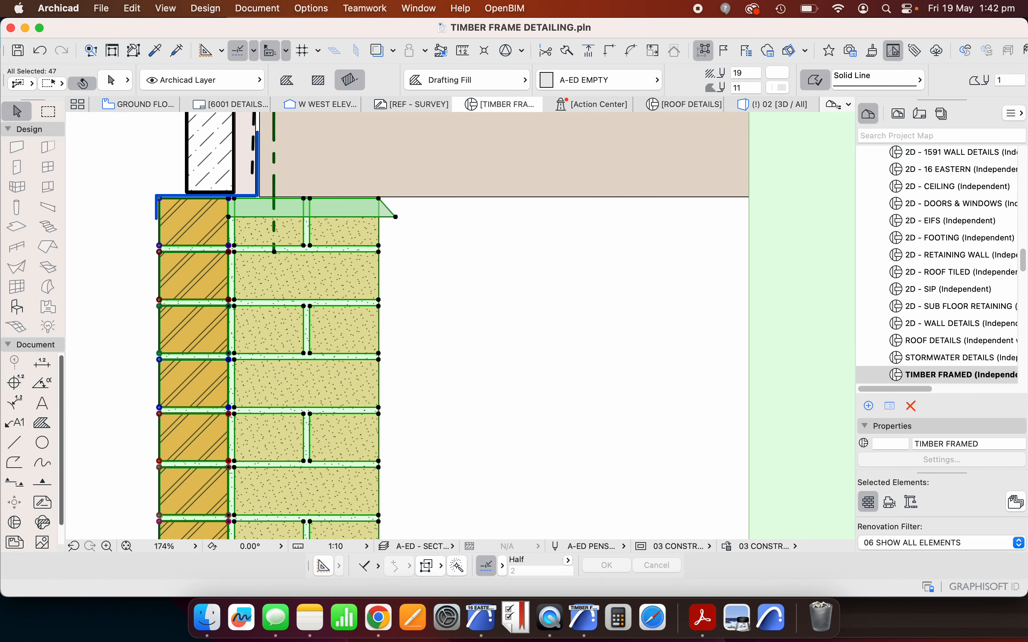
left_click(157, 208, "shift")
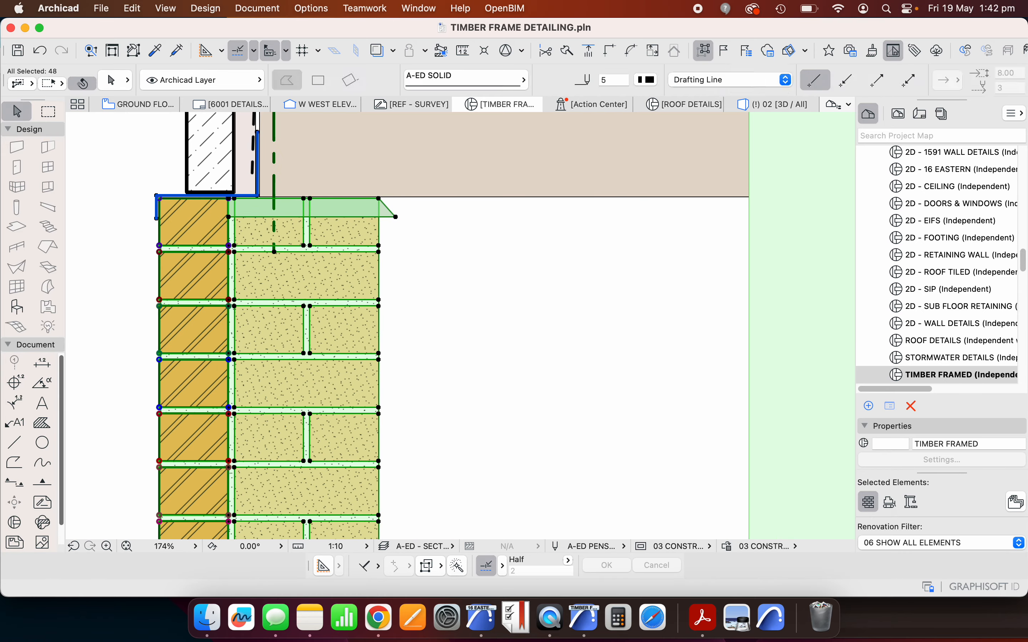
scroll(206, 323, "down", 6)
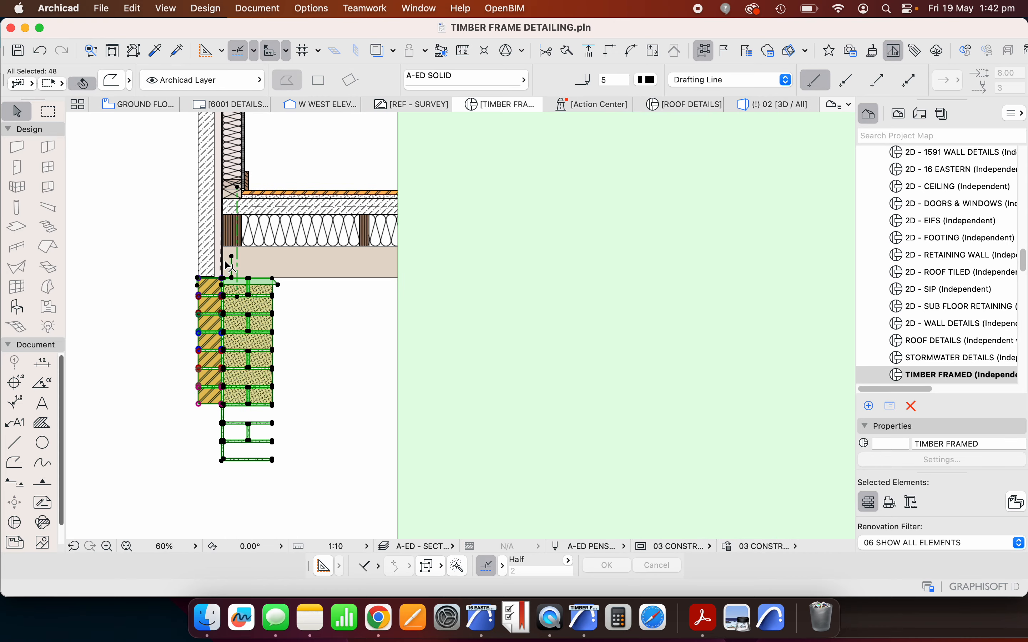
scroll(211, 278, "up", 5)
scroll(248, 293, "down", 3)
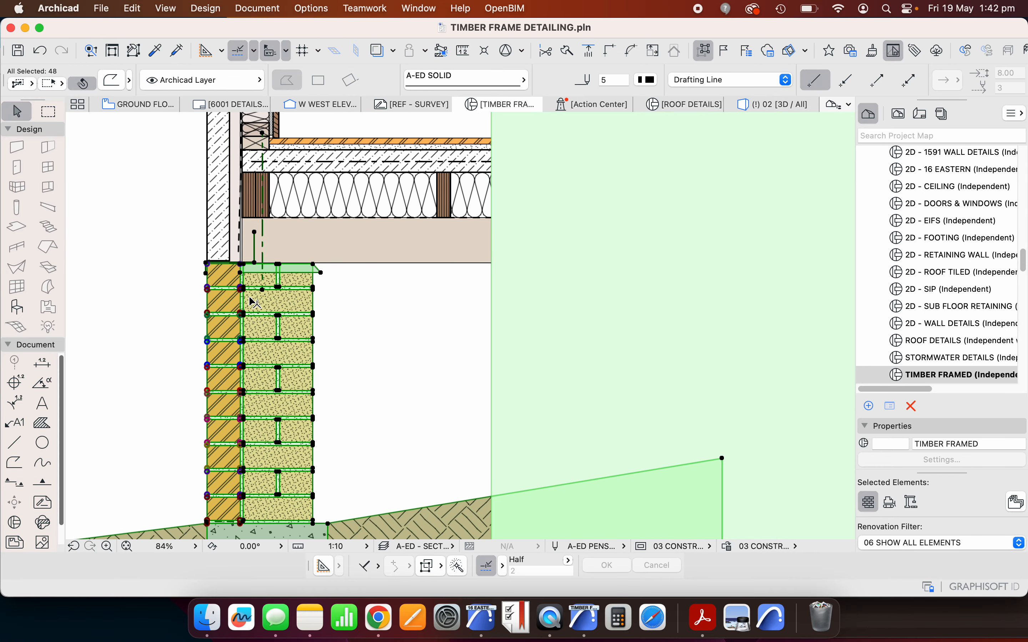
scroll(269, 248, "up", 3)
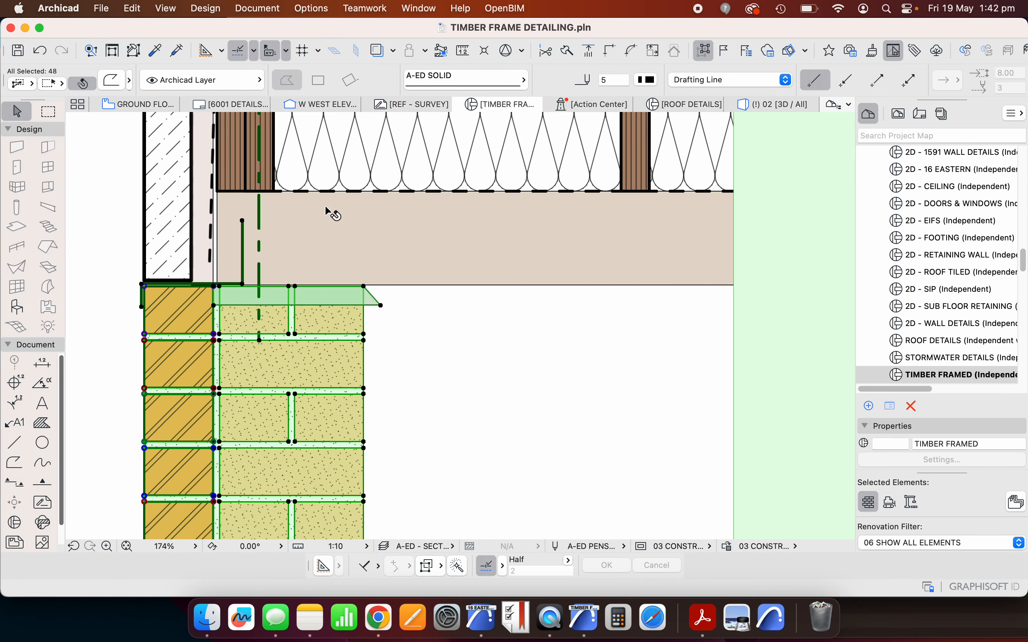
- Examine how the moved brick base meets the AAC panel and flashing, and check the extent of the bearer fill above the brickwork
scroll(264, 269, "down", 2)
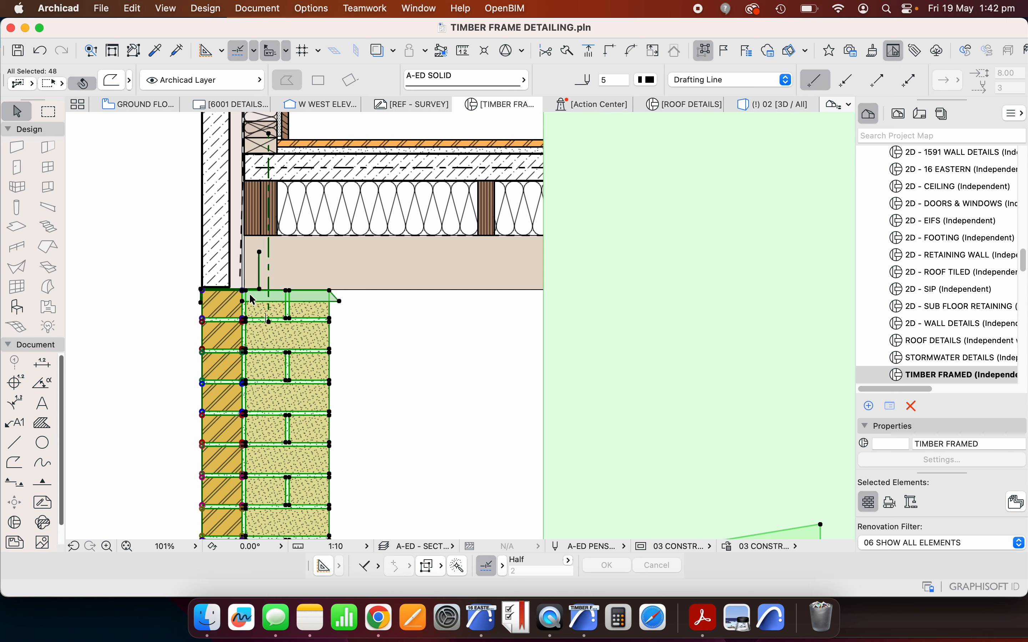
scroll(255, 297, "up", 3)
left_click(240, 233)
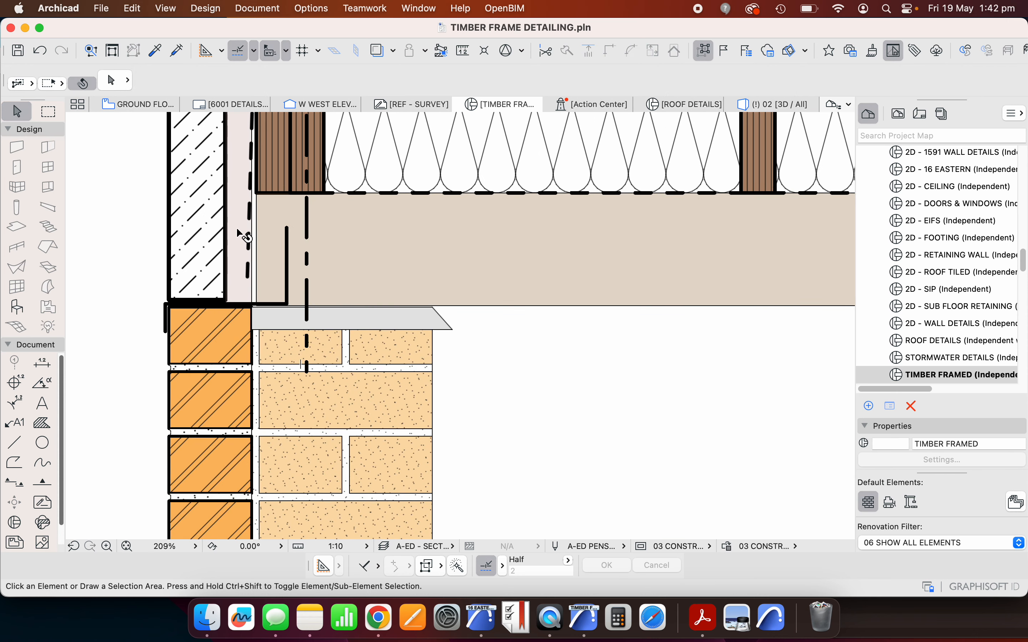
left_click(269, 231)
scroll(308, 293, "down", 4)
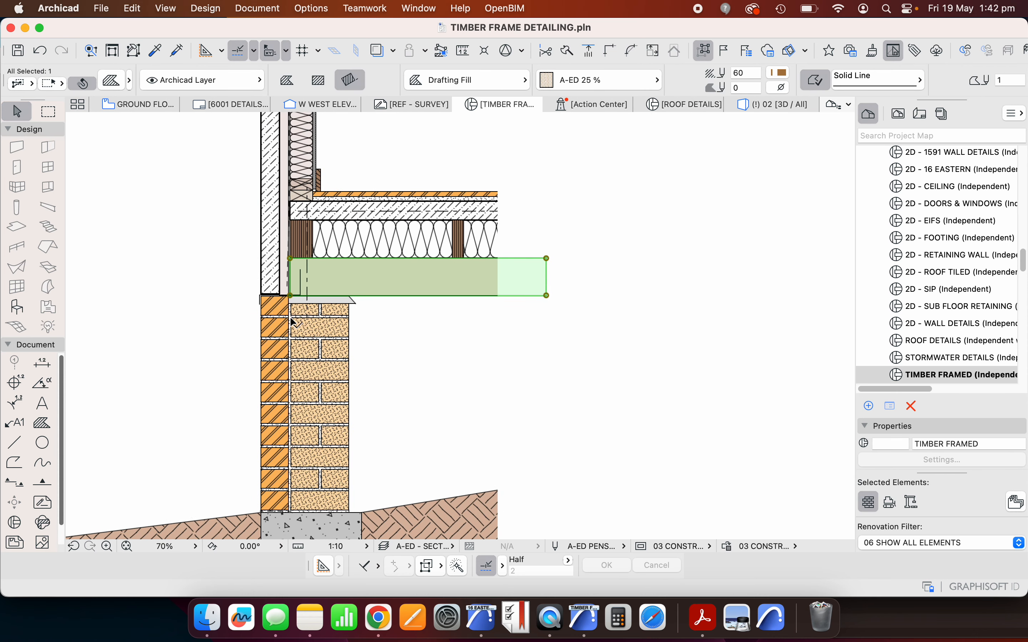
left_click(443, 438)
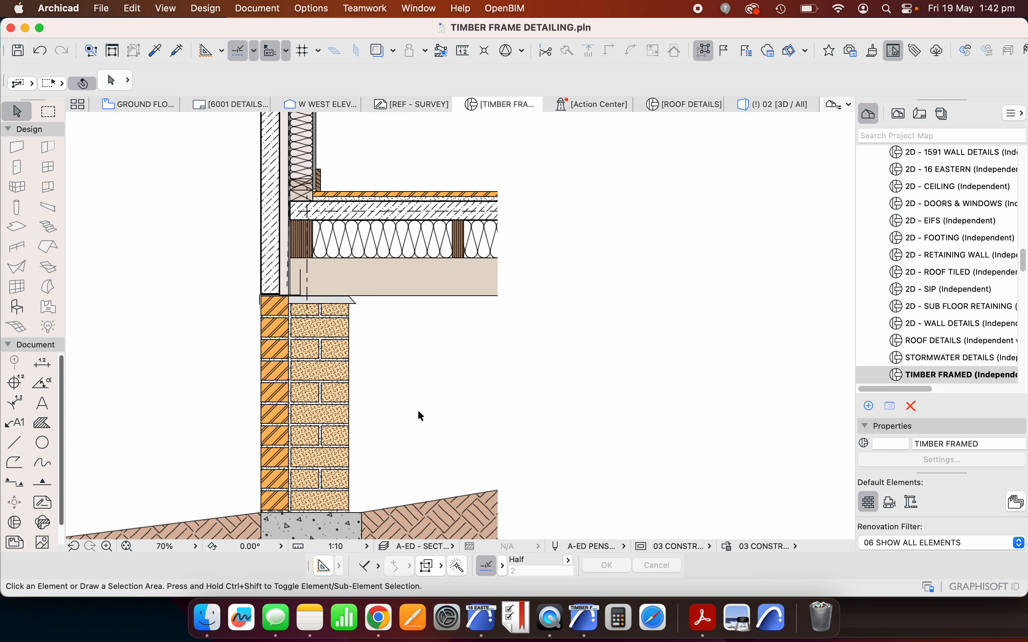
- Inspect the batten fill between the AAC panel and the timber frame, from the floor structure down to the flashing
scroll(284, 213, "up", 1)
scroll(283, 212, "up", 3)
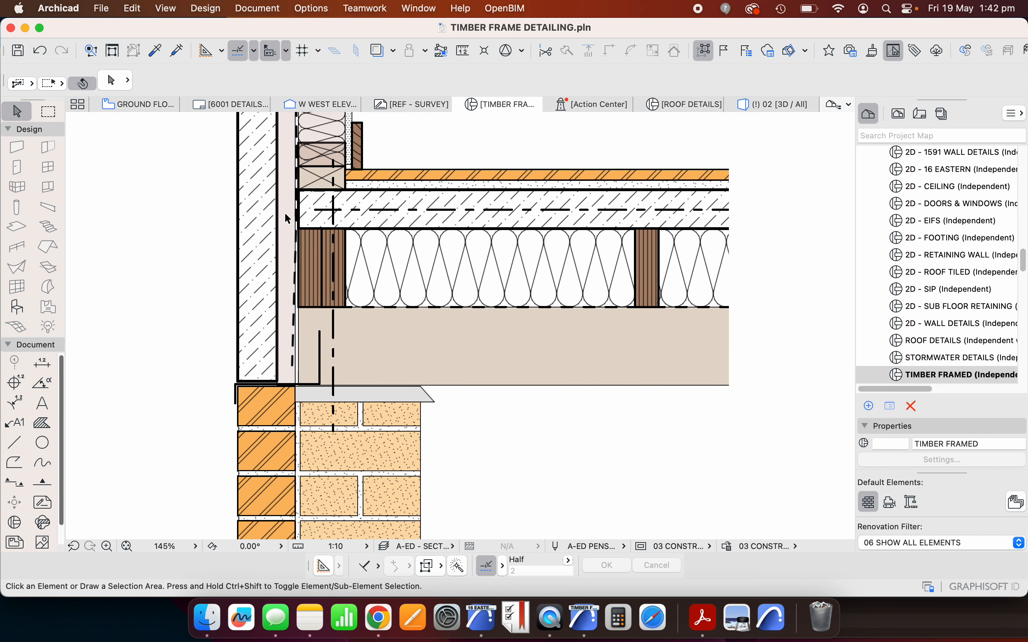
scroll(283, 218, "up", 3)
left_click(284, 223)
scroll(284, 222, "down", 3)
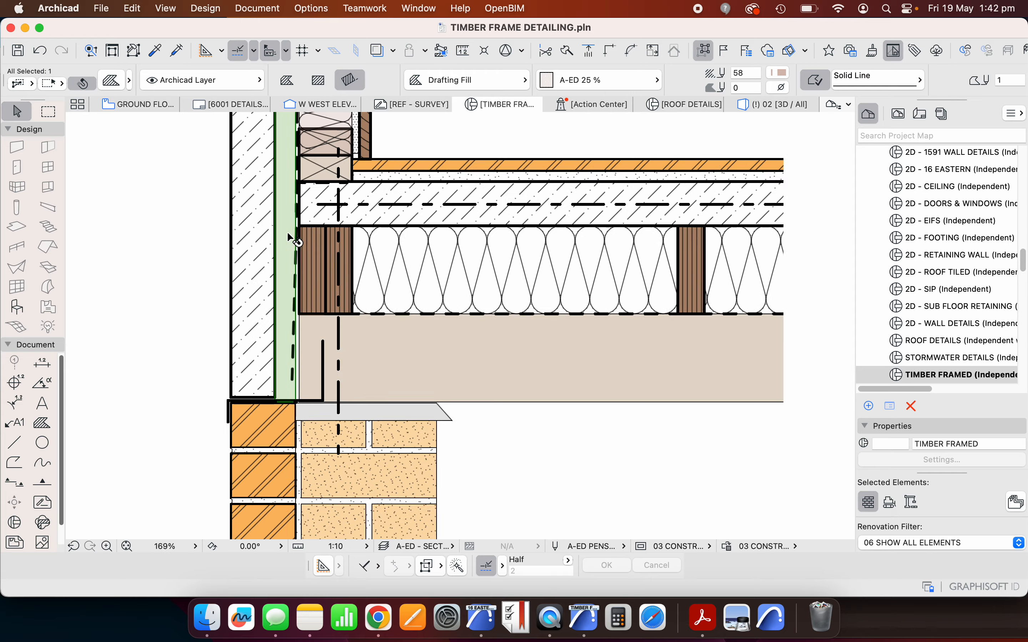
scroll(290, 221, "up", 3)
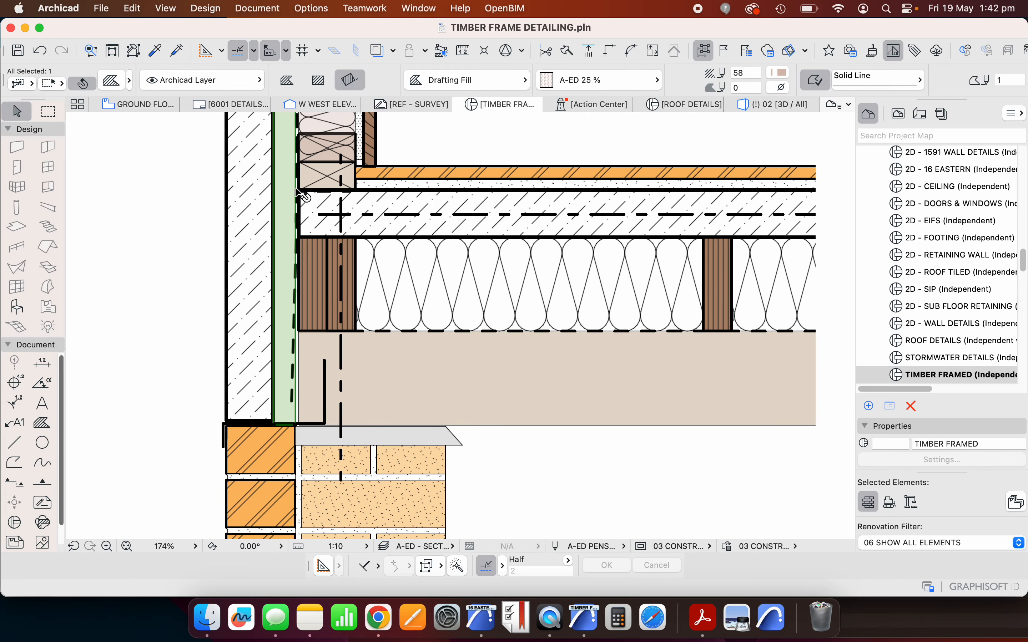
key("Escape")
scroll(326, 308, "down", 5)
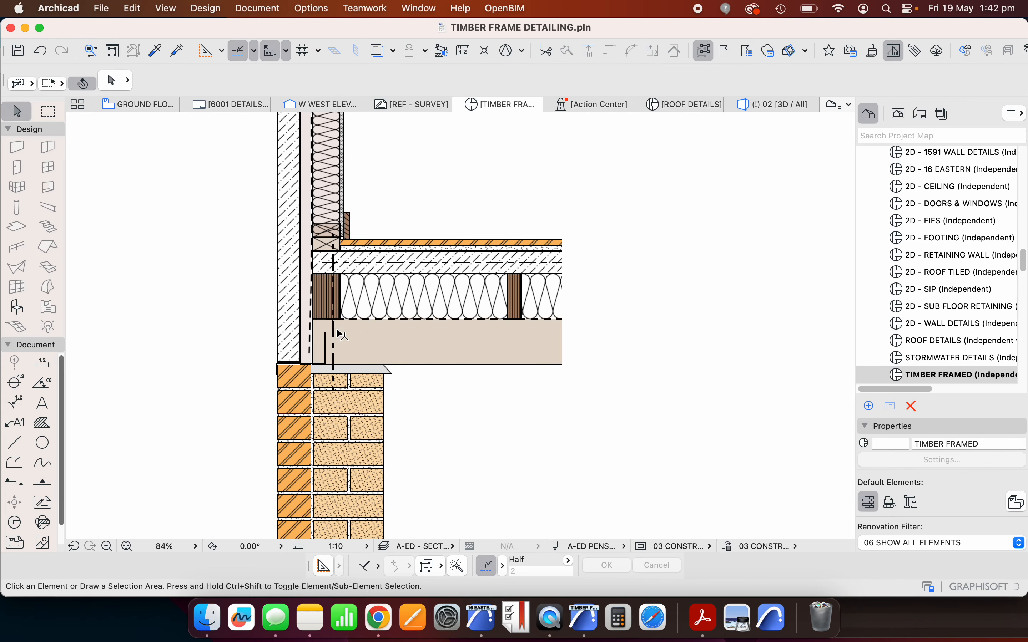